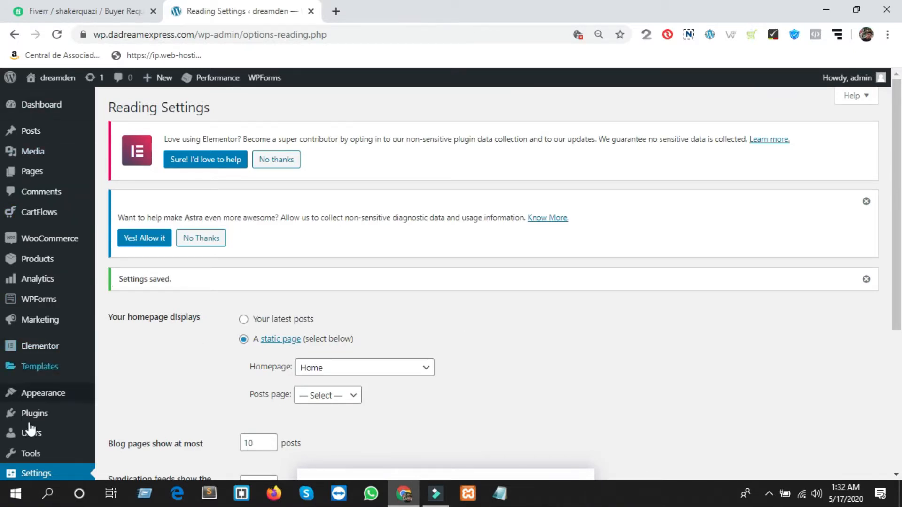
Open the live Home page in a new browser tab from the list of all pages.
mouse_move(25, 183)
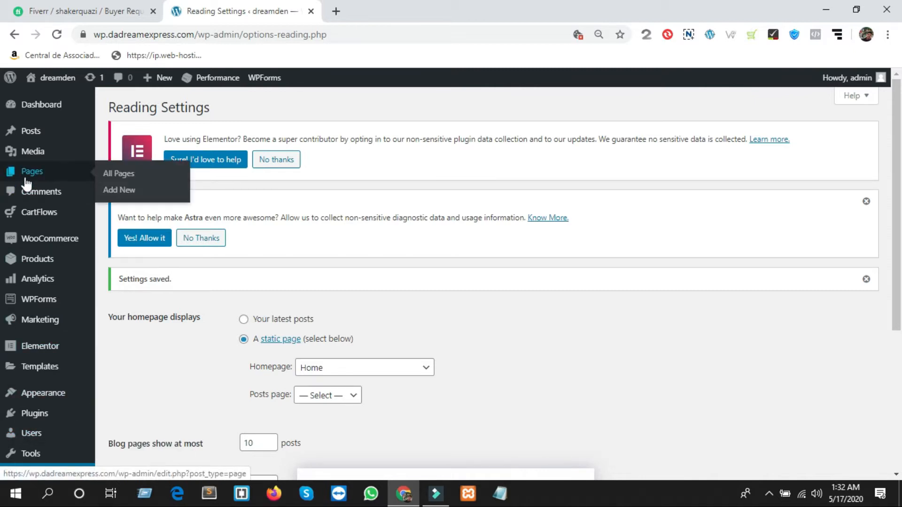
click(120, 175)
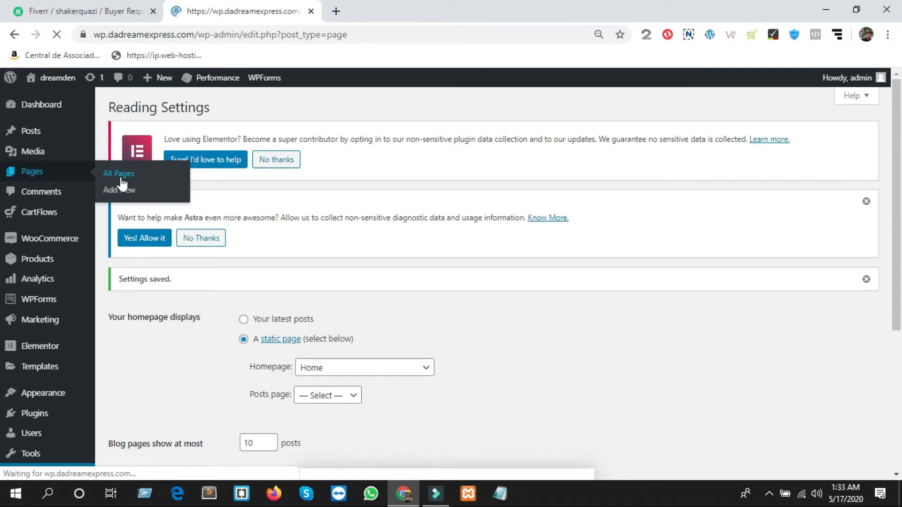
scroll(168, 246, down, 4)
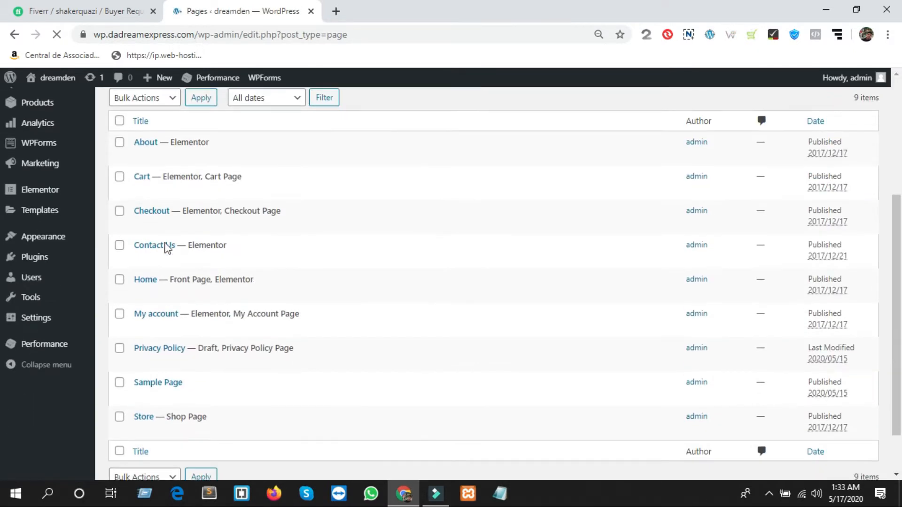
scroll(179, 246, down, 1)
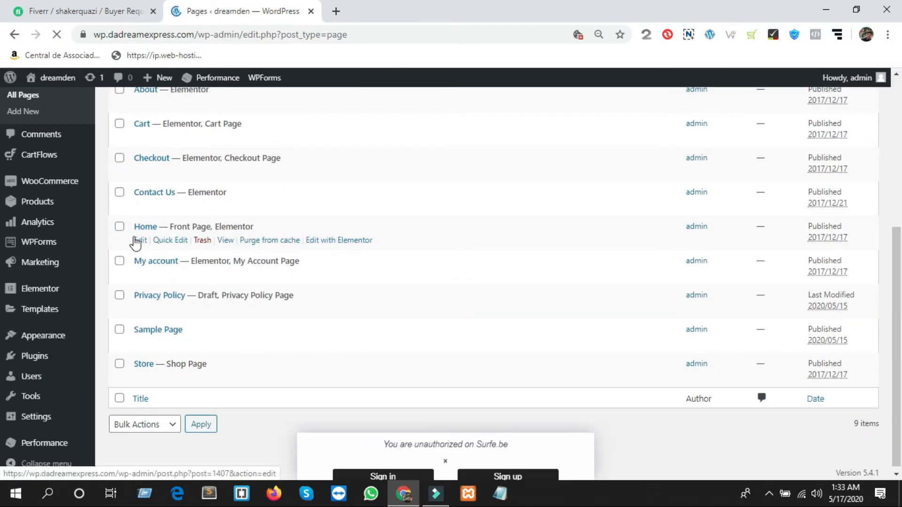
middle_click(226, 240)
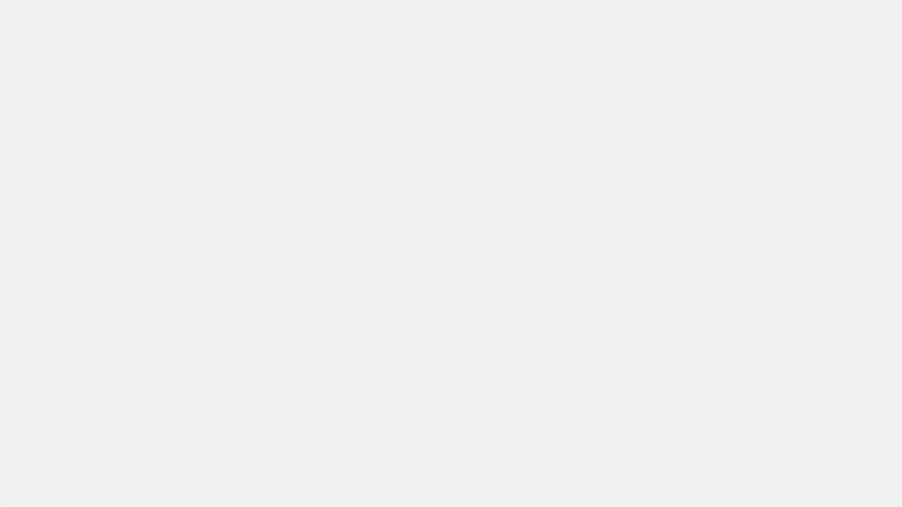
click(376, 6)
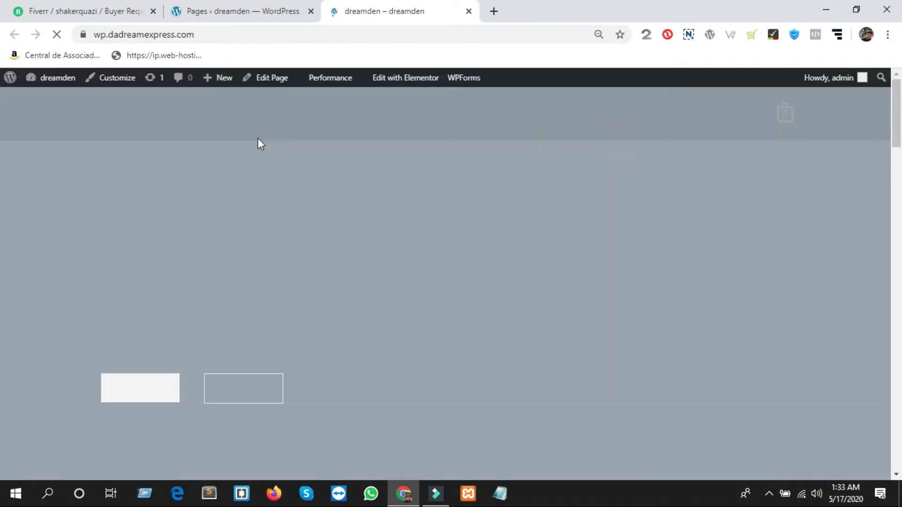
Examine the live Home page's overall layout from the header menu down to the footer links.
scroll(382, 121, down, 14)
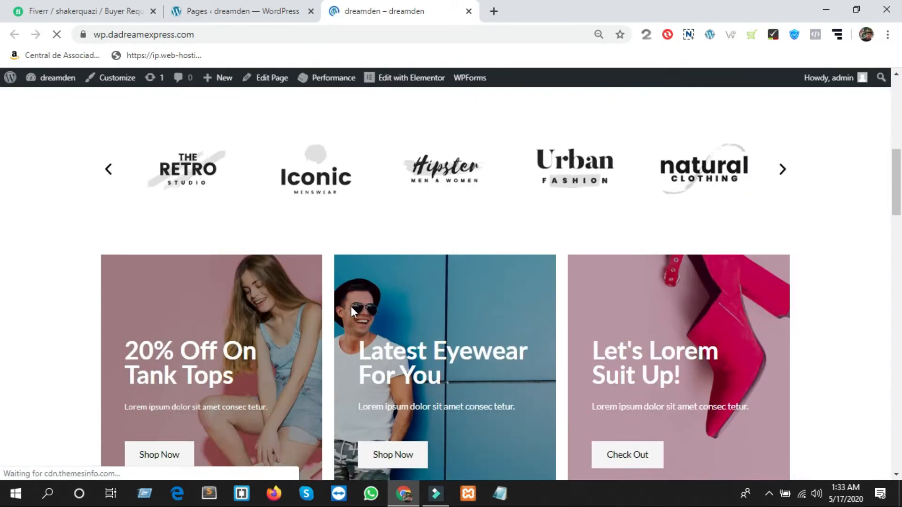
scroll(354, 387, down, 10)
scroll(354, 429, up, 10)
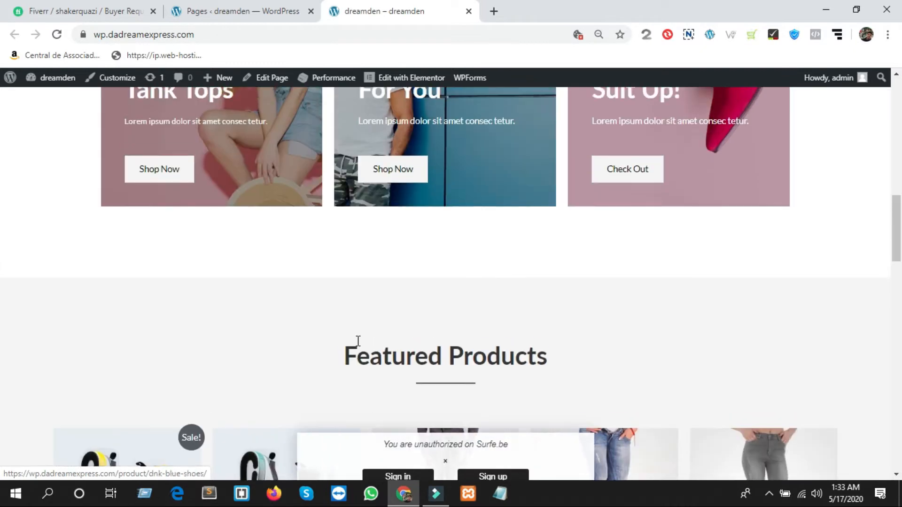
scroll(360, 343, up, 12)
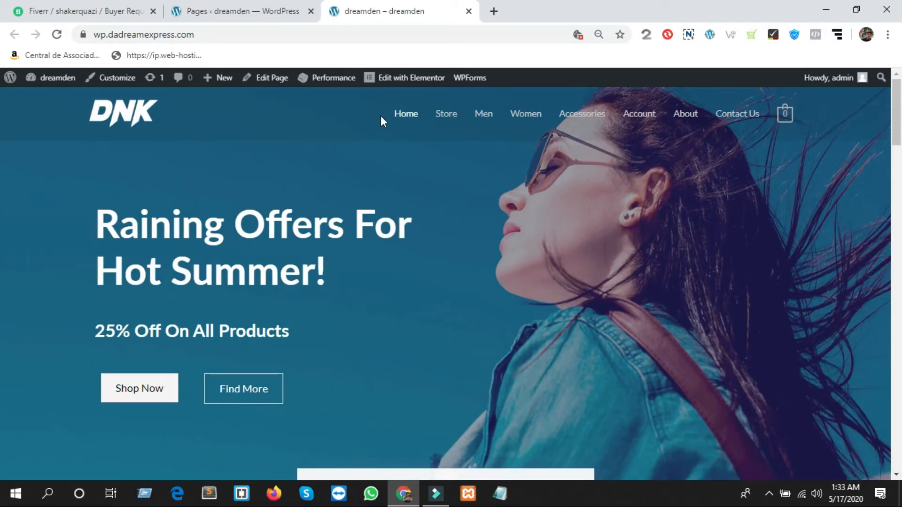
scroll(403, 303, down, 15)
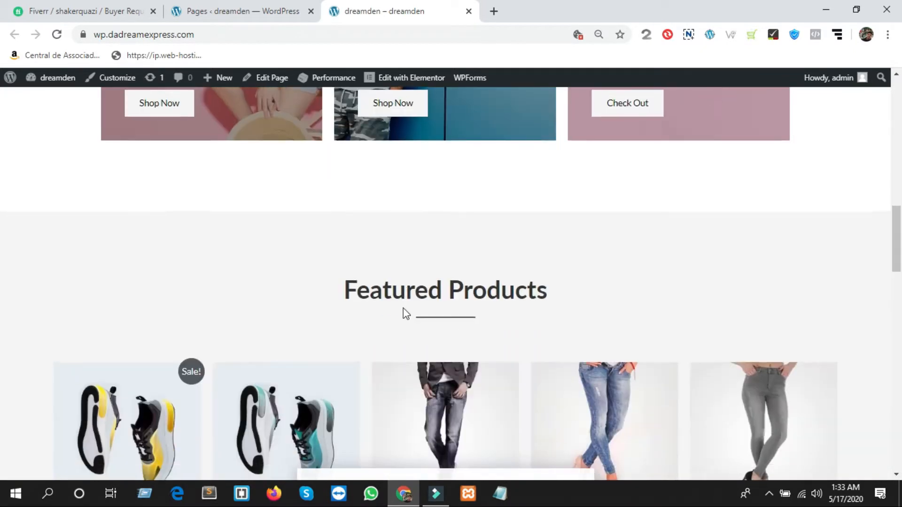
scroll(400, 311, down, 15)
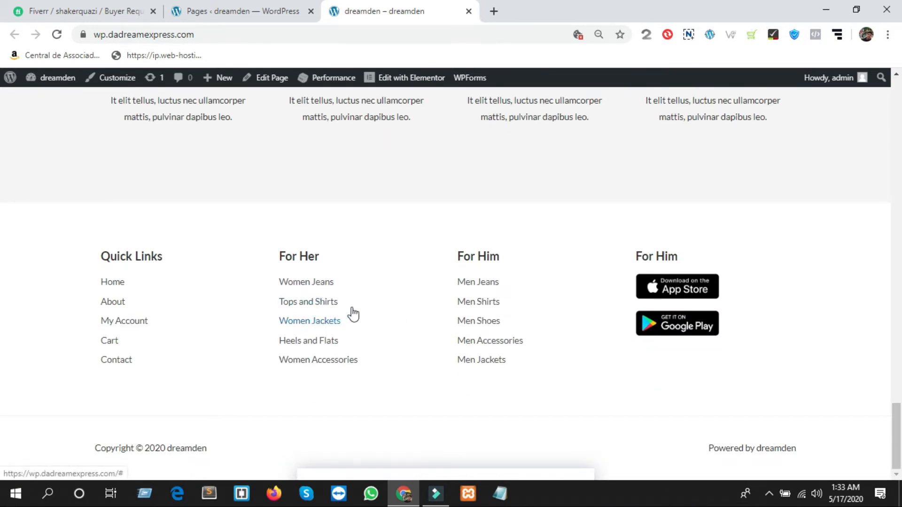
scroll(353, 317, up, 1)
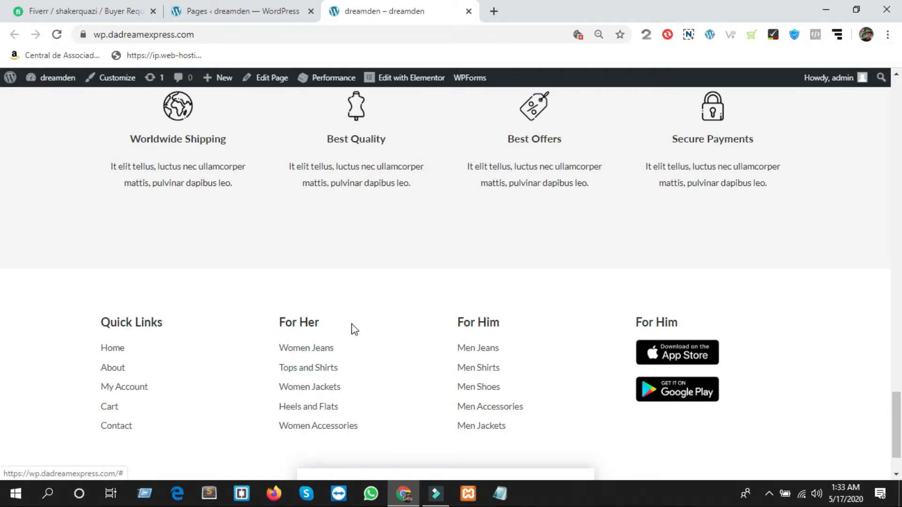
scroll(352, 328, up, 5)
scroll(314, 391, down, 5)
scroll(345, 377, up, 1)
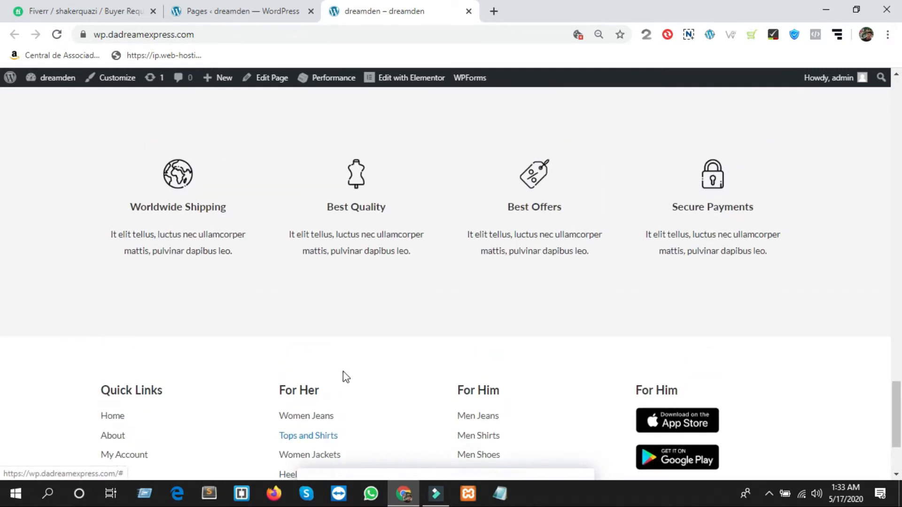
scroll(343, 377, up, 15)
scroll(335, 376, up, 15)
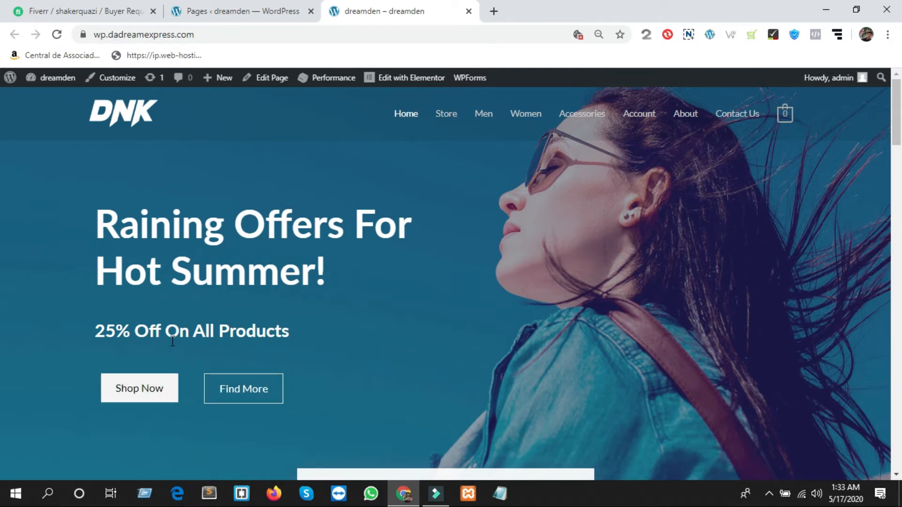
Examine the Home page's hero buttons, brand logos, product grid and Special Edition banner.
scroll(172, 341, down, 1)
scroll(173, 341, down, 1)
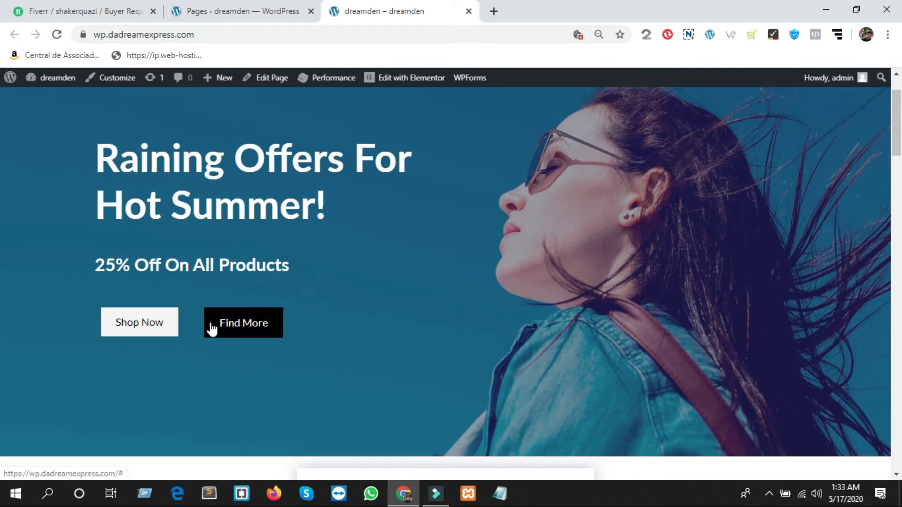
scroll(351, 310, down, 3)
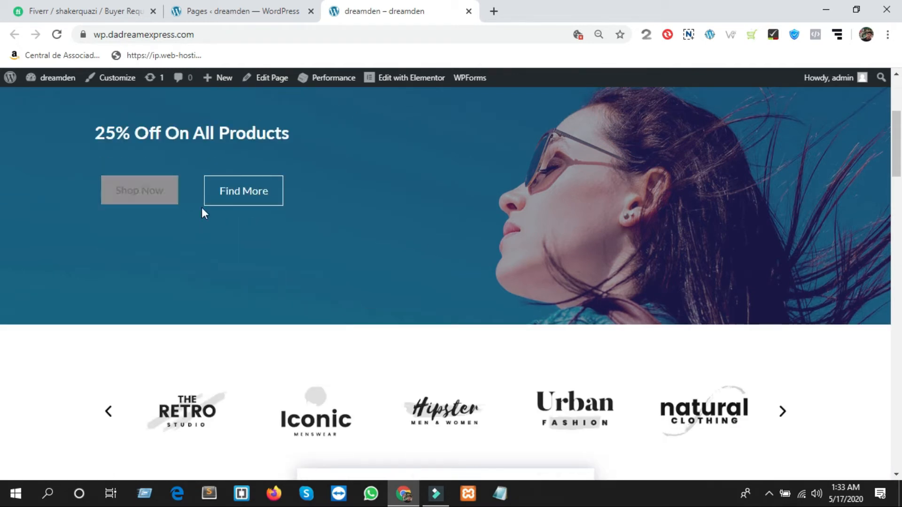
scroll(317, 254, down, 7)
scroll(330, 253, down, 18)
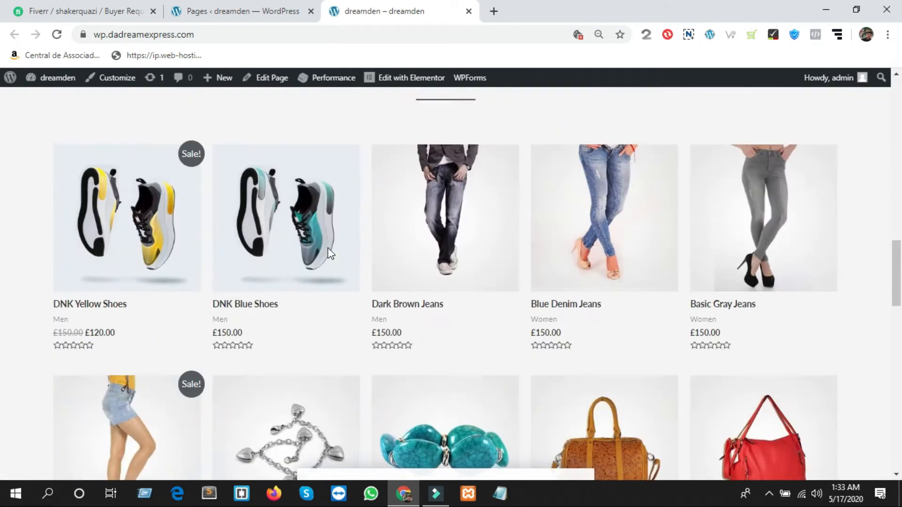
scroll(329, 257, down, 4)
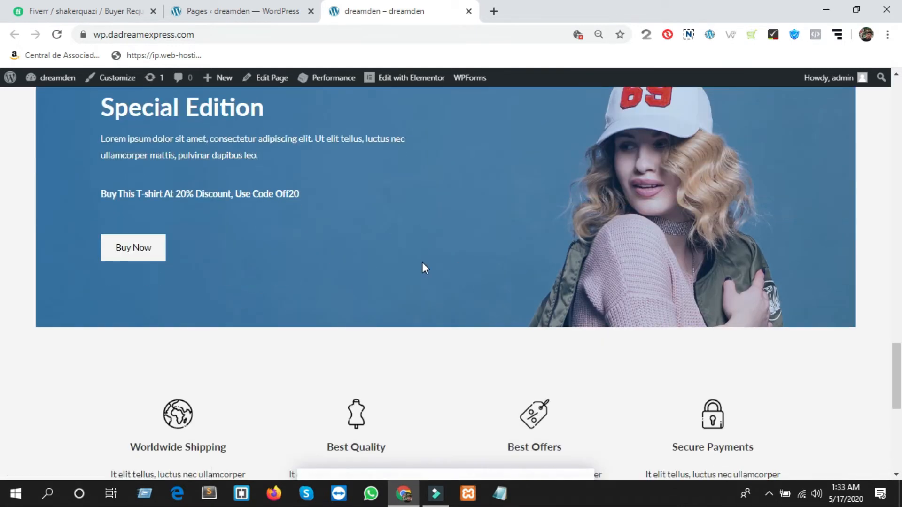
scroll(421, 262, up, 3)
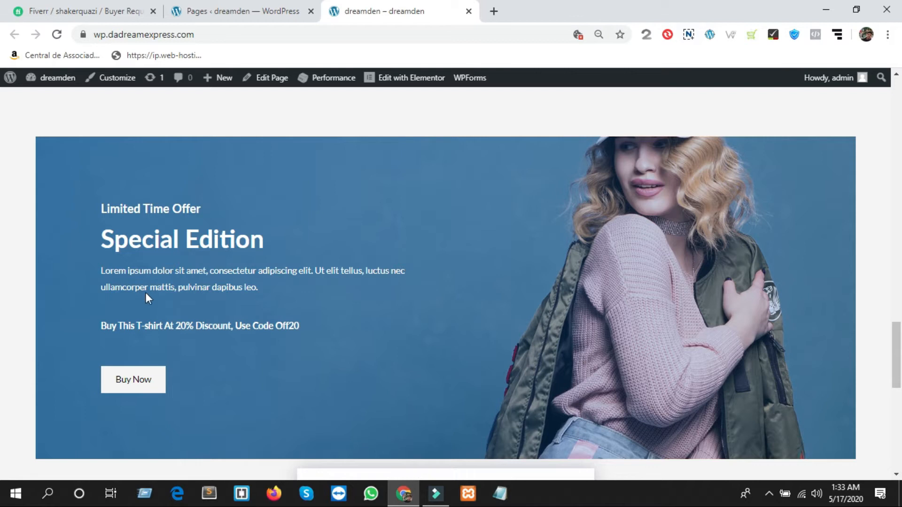
scroll(365, 313, up, 3)
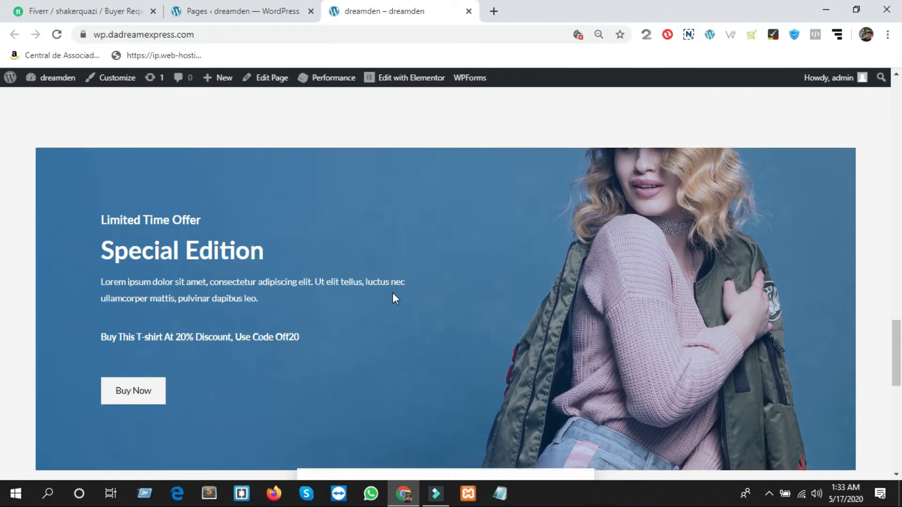
scroll(367, 319, down, 4)
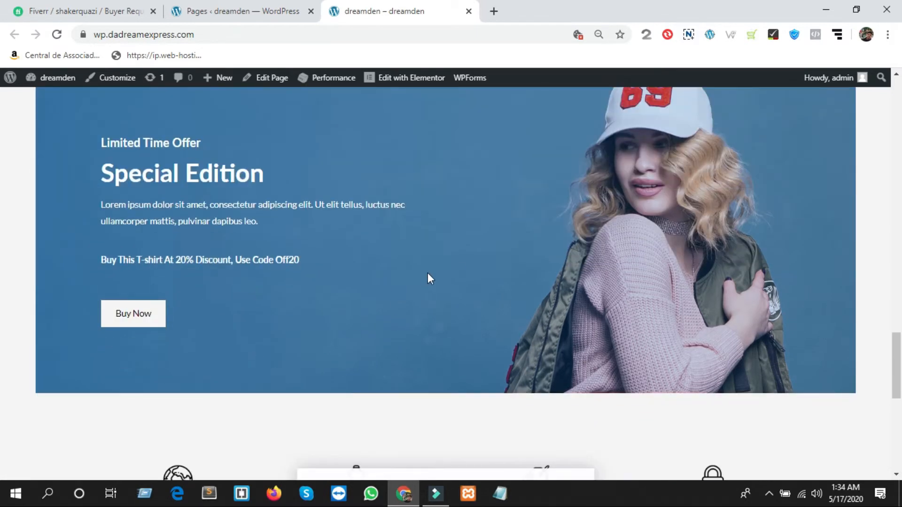
scroll(288, 258, up, 10)
scroll(357, 198, up, 10)
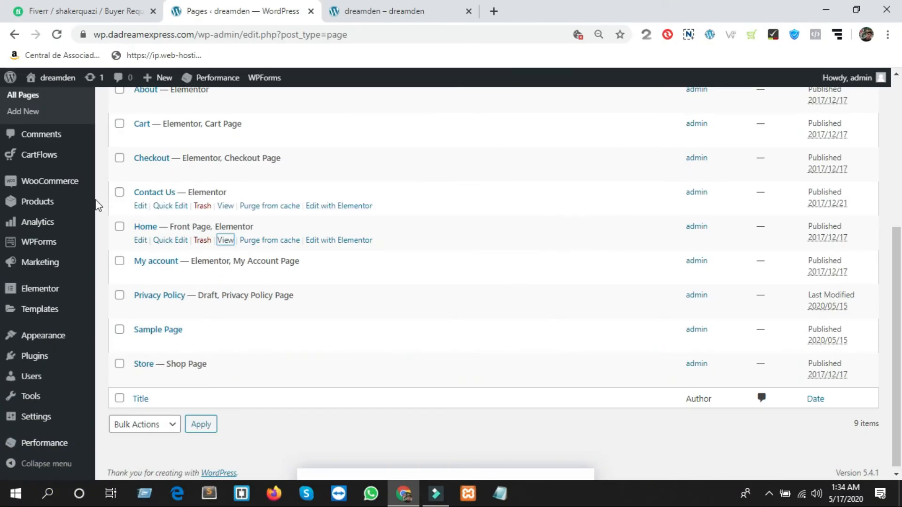
Add a new page in the WordPress admin and title it "Practice".
scroll(76, 188, up, 5)
scroll(190, 331, up, 3)
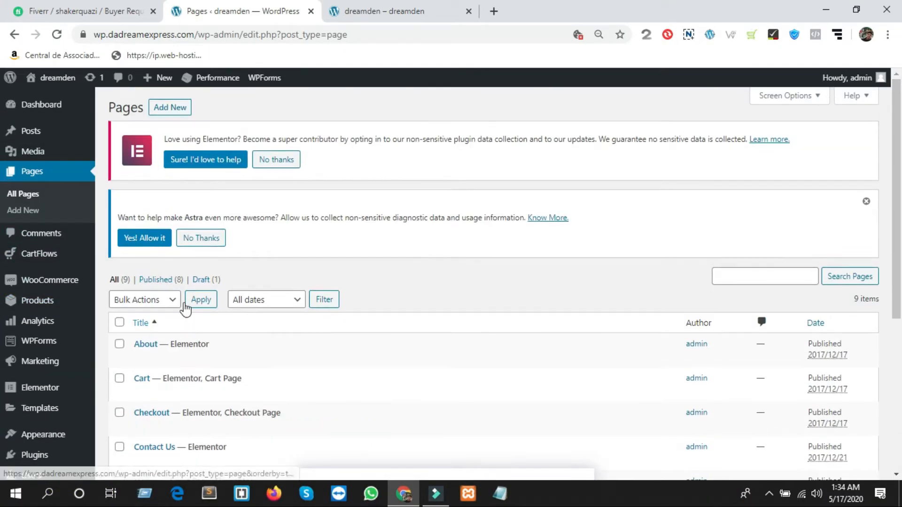
click(172, 112)
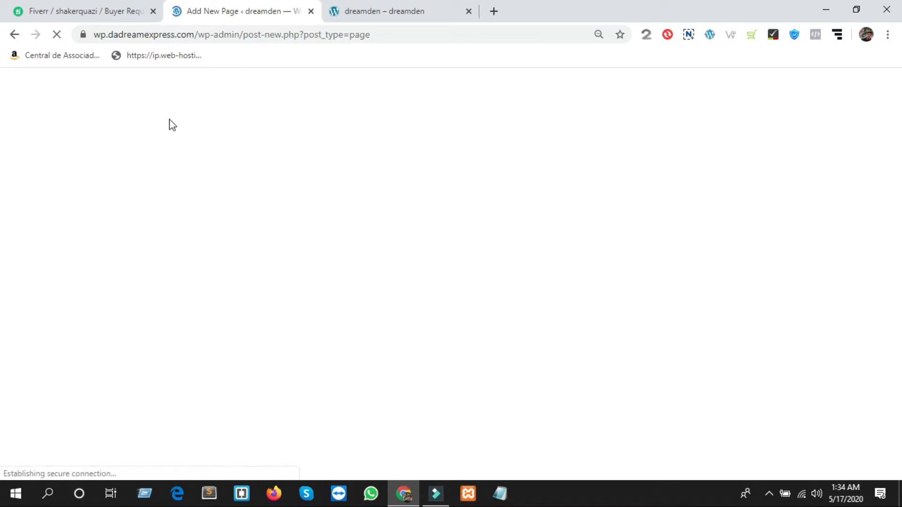
click(123, 193)
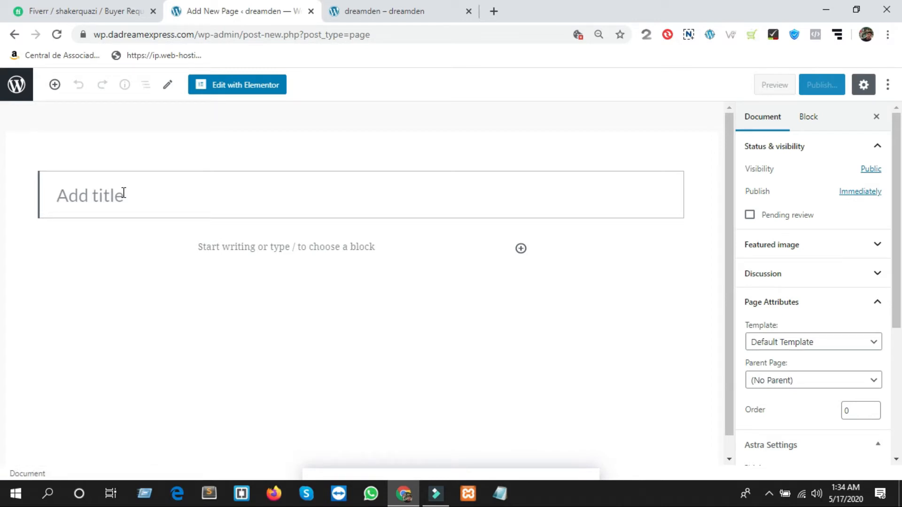
text(Pract)
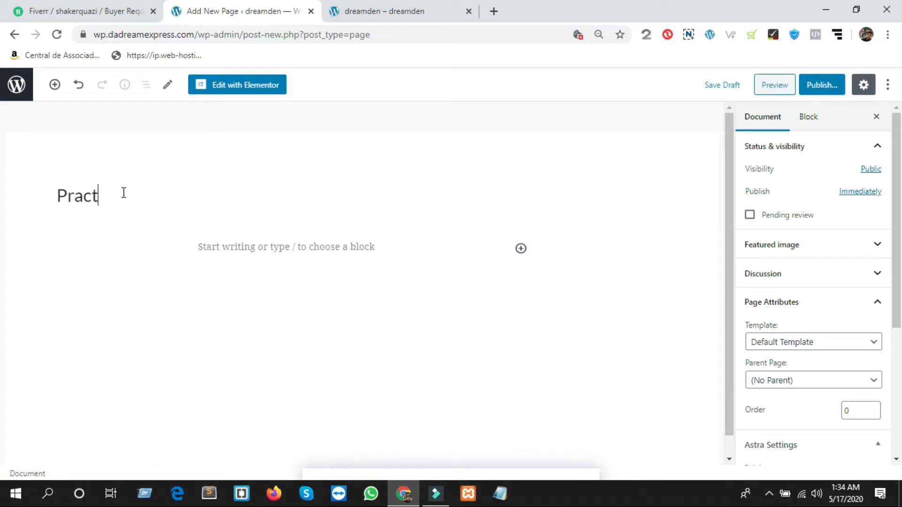
text(ice)
Publish the Practice page and view its live version in a new browser tab.
click(830, 88)
click(830, 89)
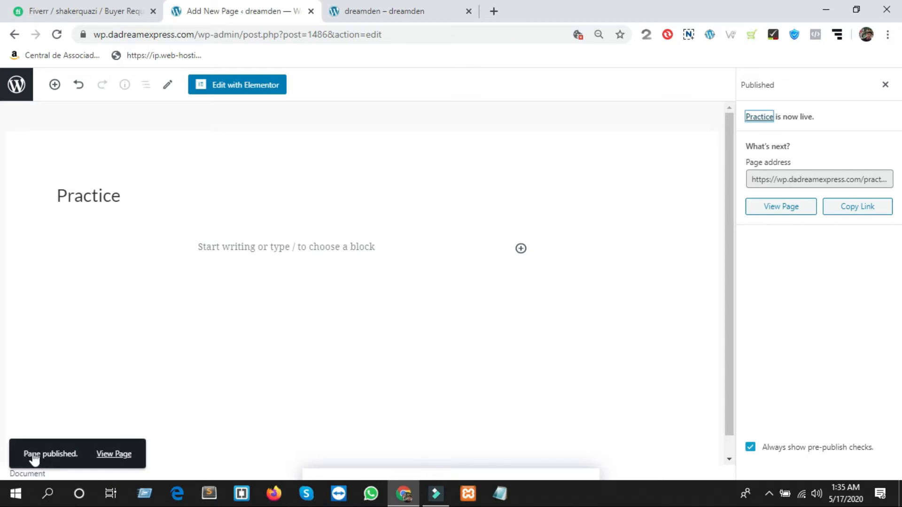
click(108, 455)
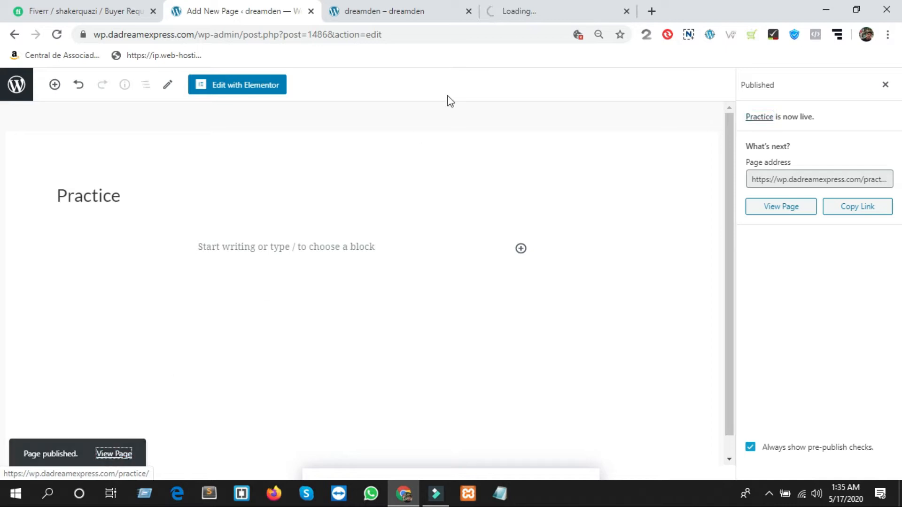
click(501, 7)
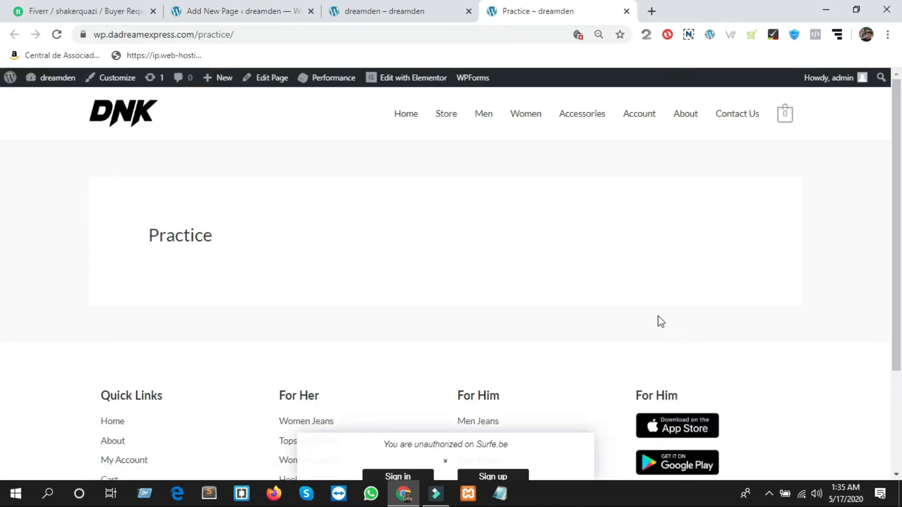
Open the site's Reading settings from the admin and close the live Practice page's tab.
click(221, 15)
click(16, 35)
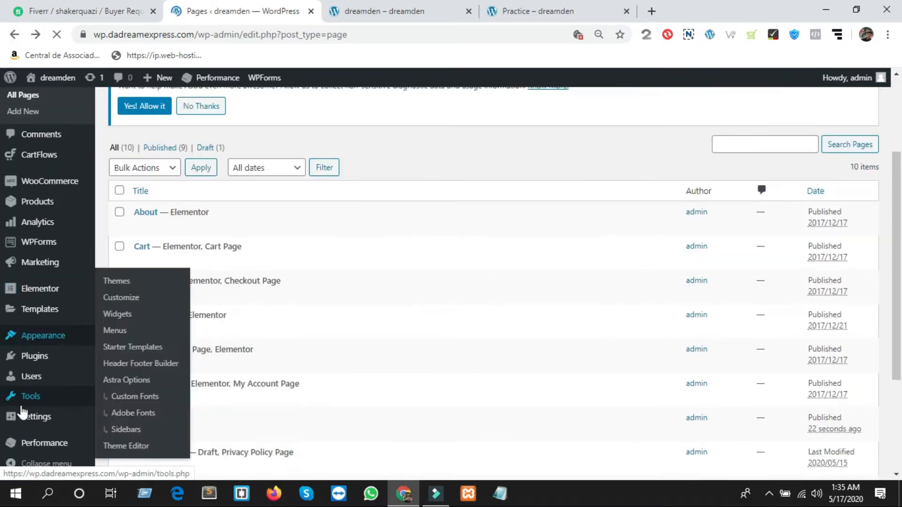
mouse_move(33, 416)
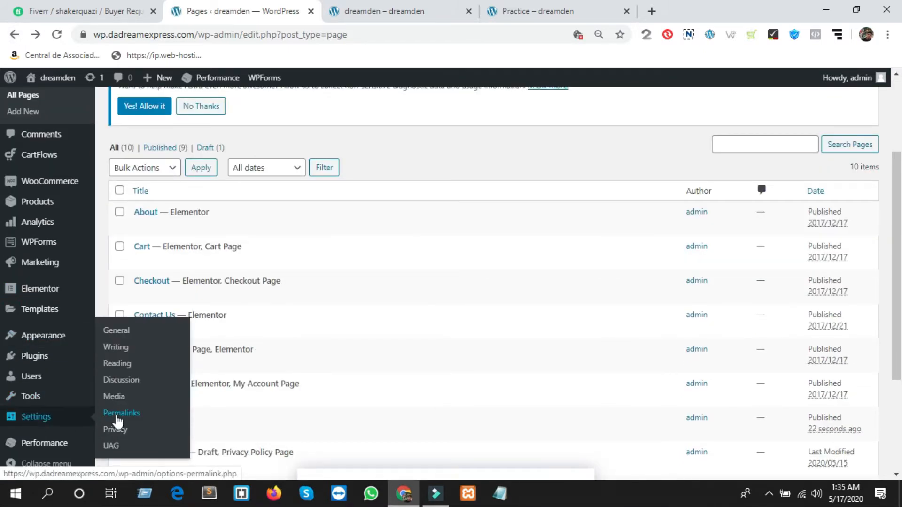
click(119, 363)
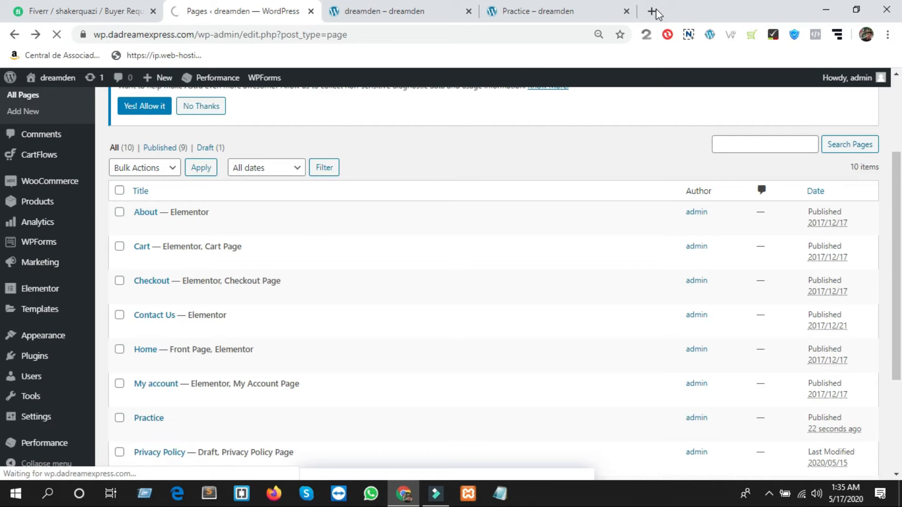
click(626, 12)
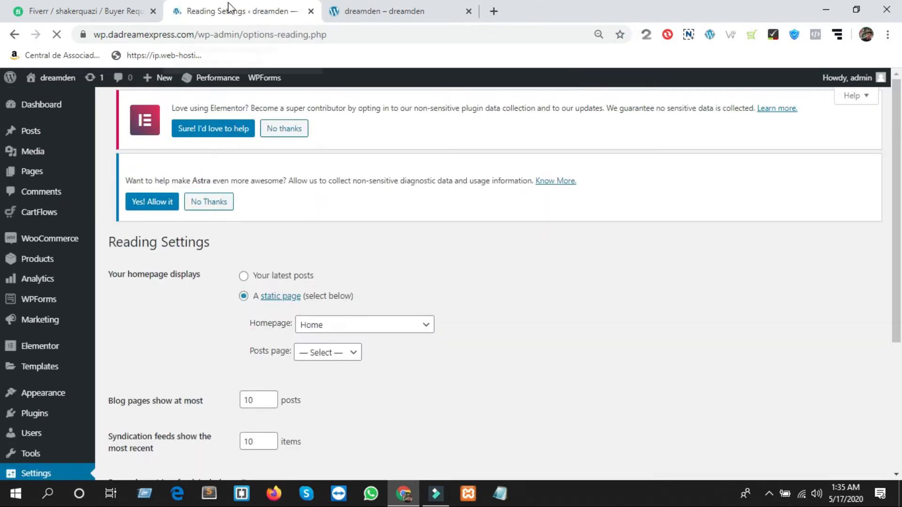
Set the static homepage to the Practice page and save the Reading settings.
click(347, 337)
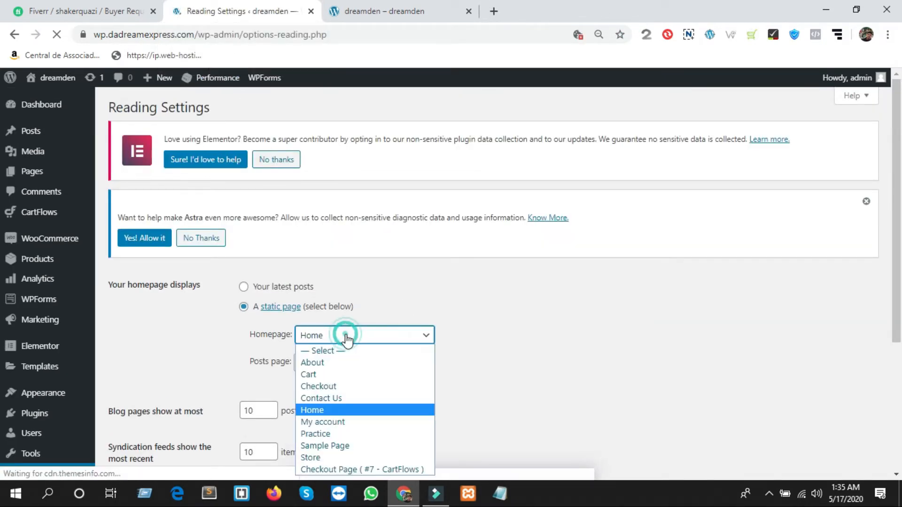
click(314, 434)
scroll(302, 404, down, 4)
click(158, 415)
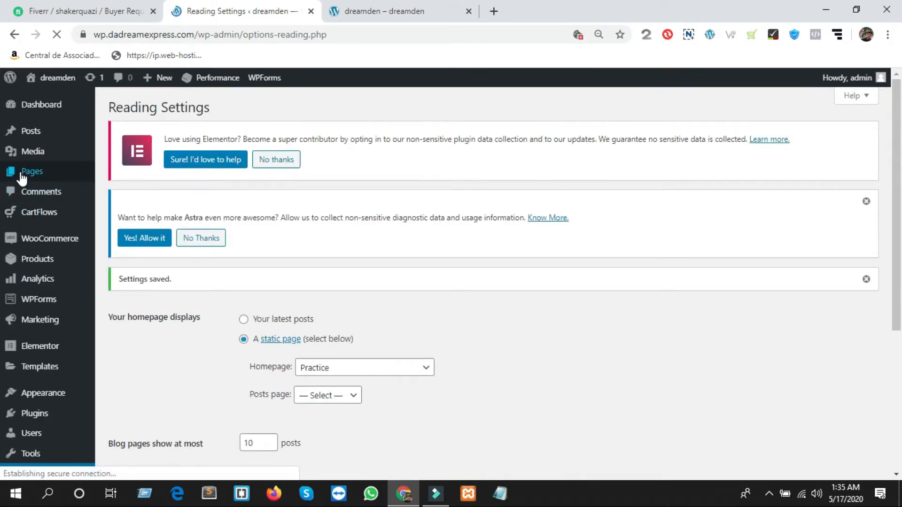
Open the Practice page from the Pages list for editing in a new tab and launch its Elementor editor.
mouse_move(61, 177)
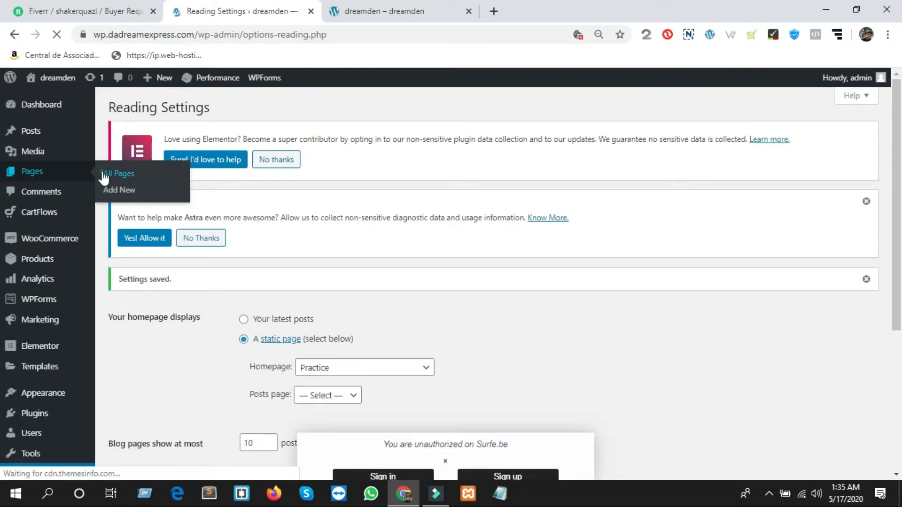
click(104, 176)
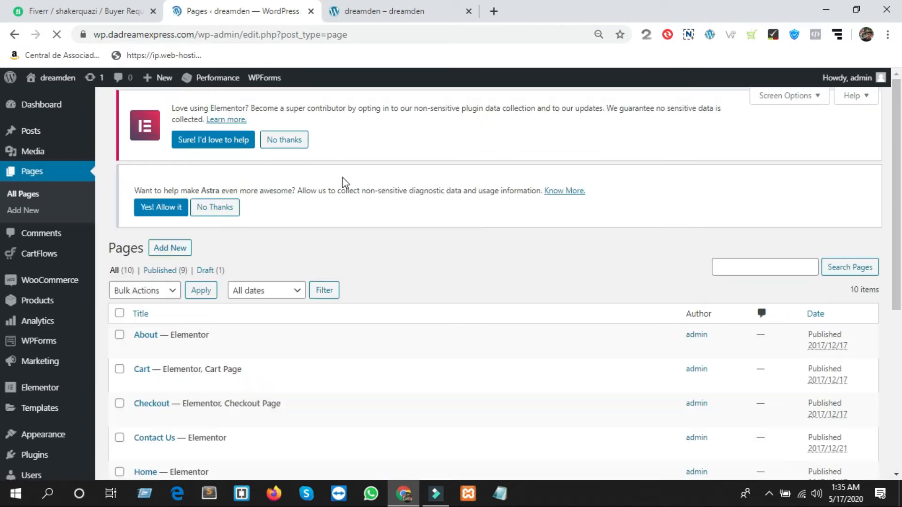
scroll(232, 227, down, 5)
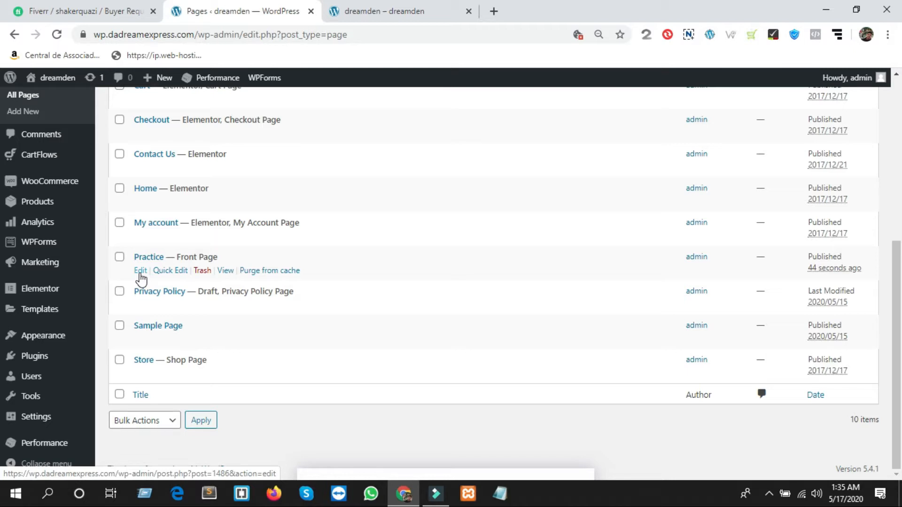
middle_click(140, 271)
click(481, 9)
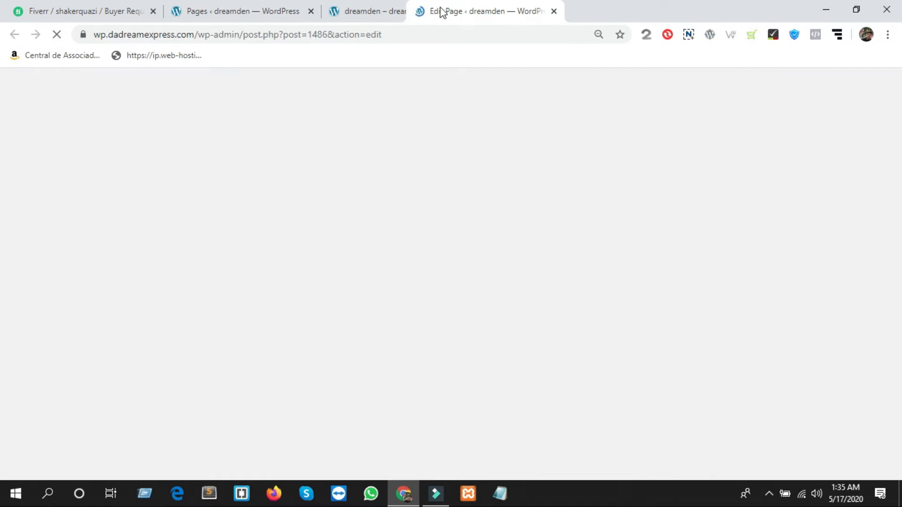
drag(442, 12, 435, 14)
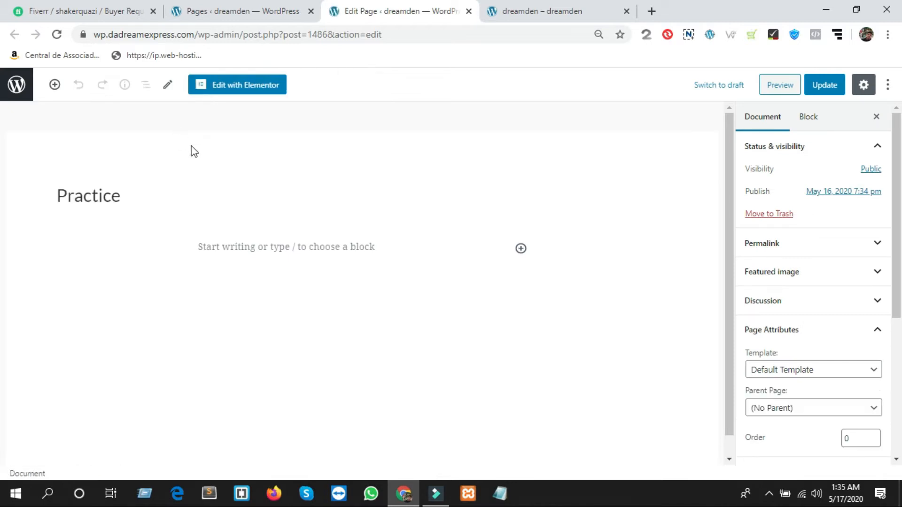
click(236, 94)
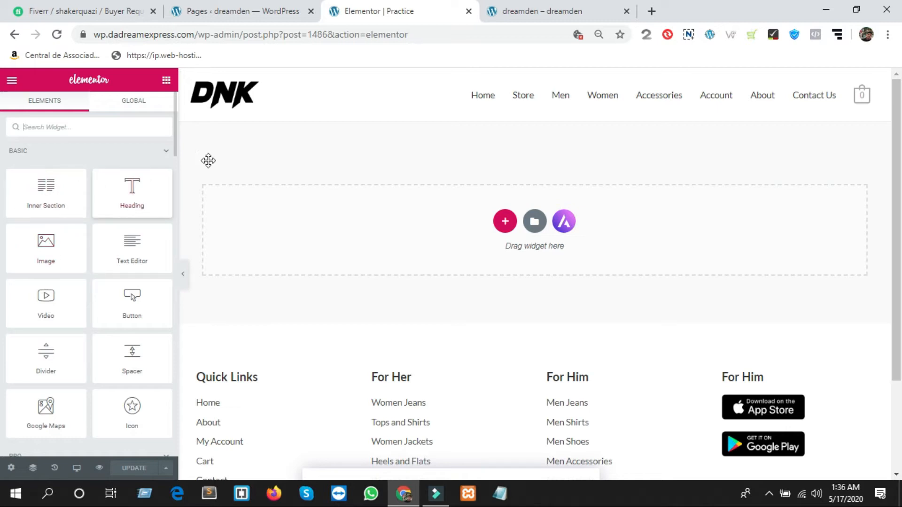
Check the hero layout on the original homepage and add a section with two equal columns to the Practice page.
click(526, 13)
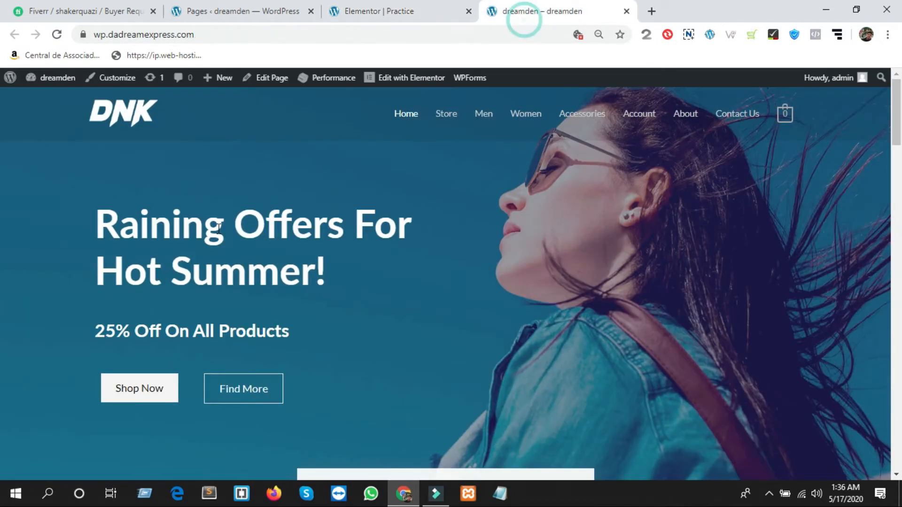
click(381, 13)
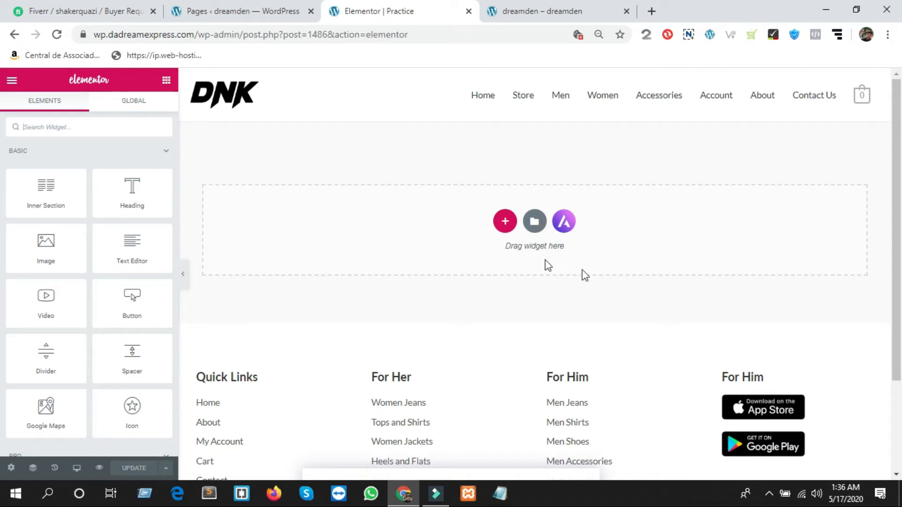
click(545, 12)
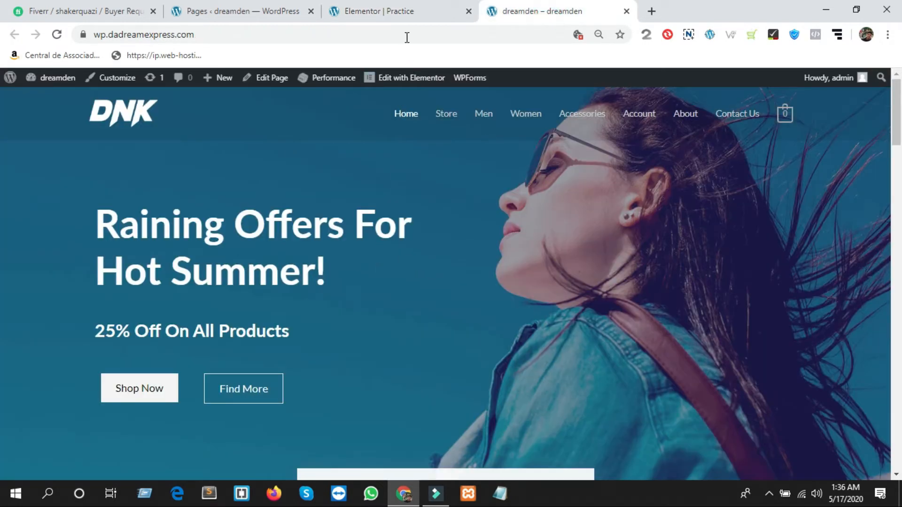
click(404, 13)
click(503, 225)
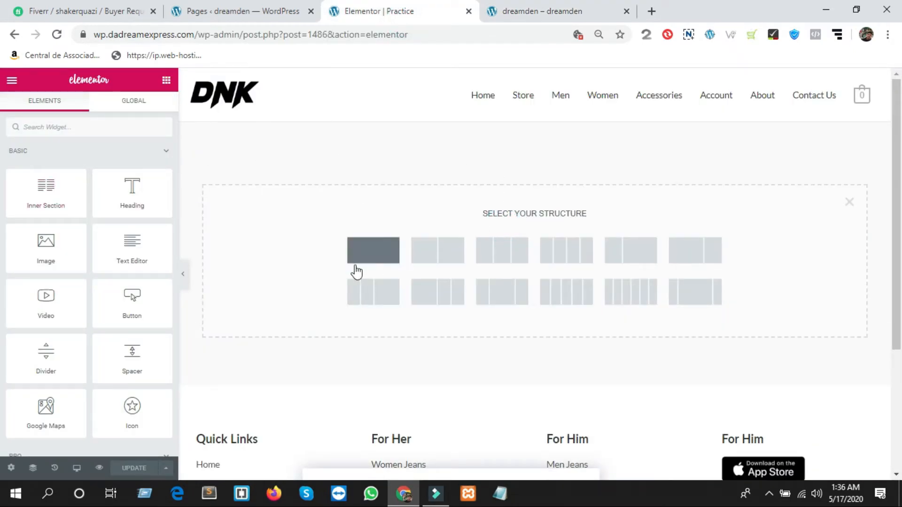
click(441, 264)
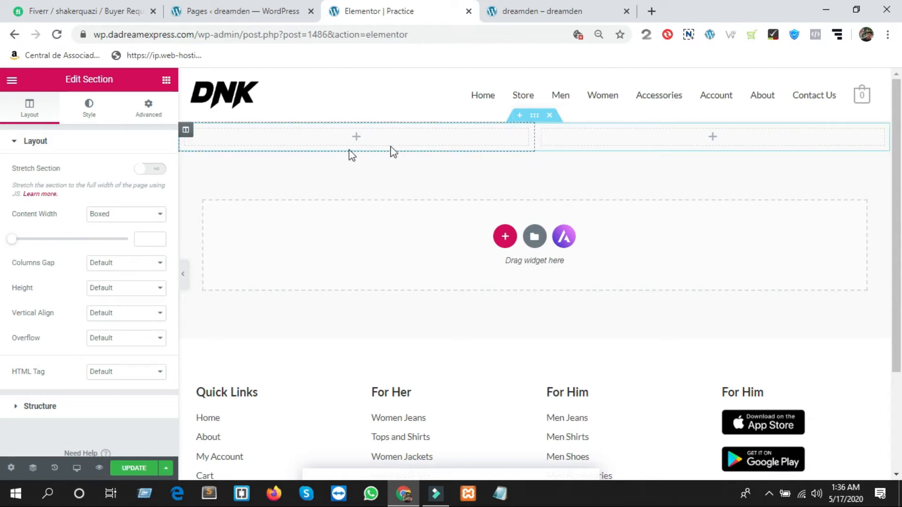
Inspect the original homepage's hero elements with the browser's developer tools and return to the section settings in the Practice editor.
click(521, 10)
scroll(259, 243, down, 1)
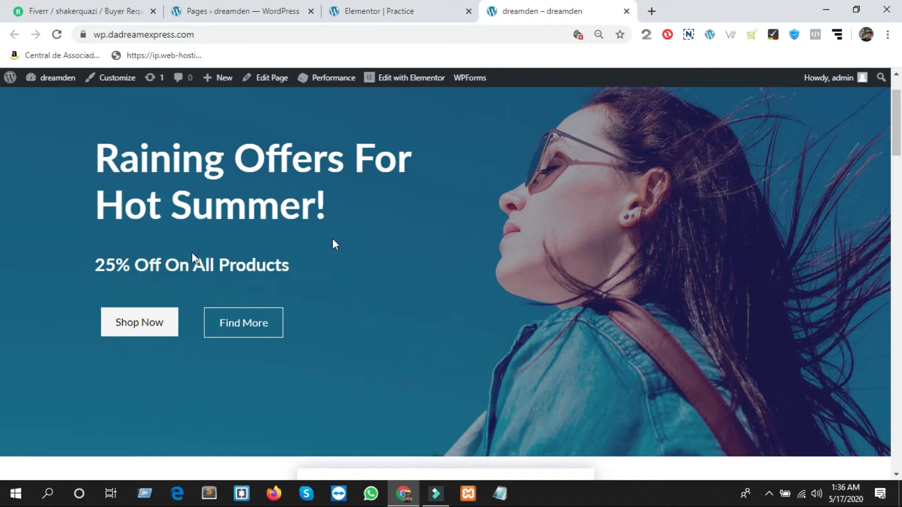
right_click(397, 298)
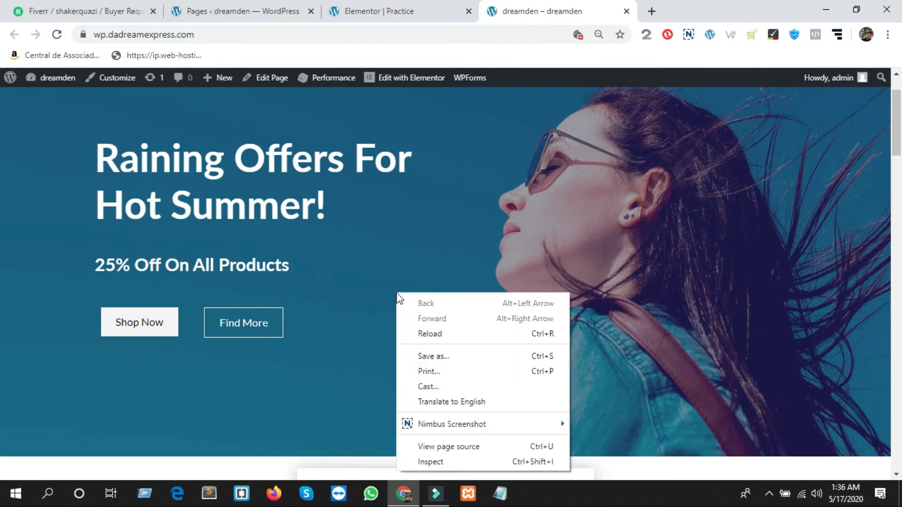
click(428, 462)
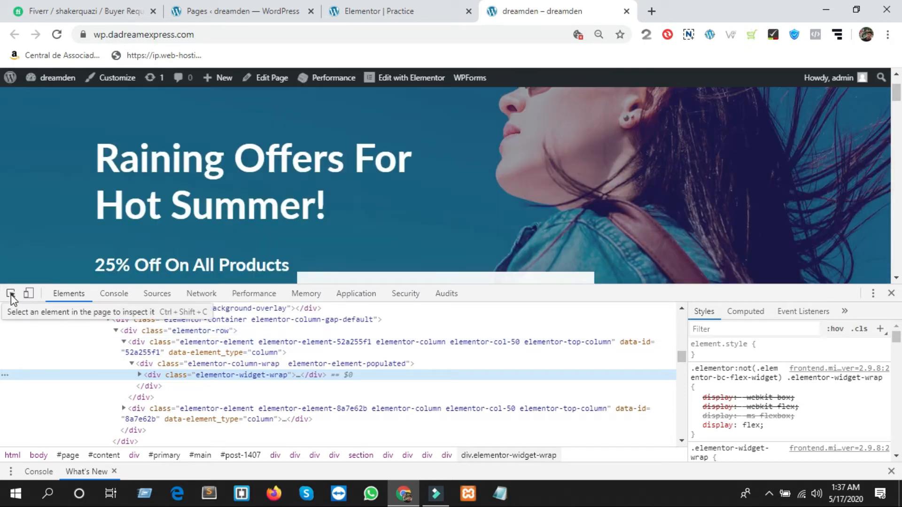
click(11, 294)
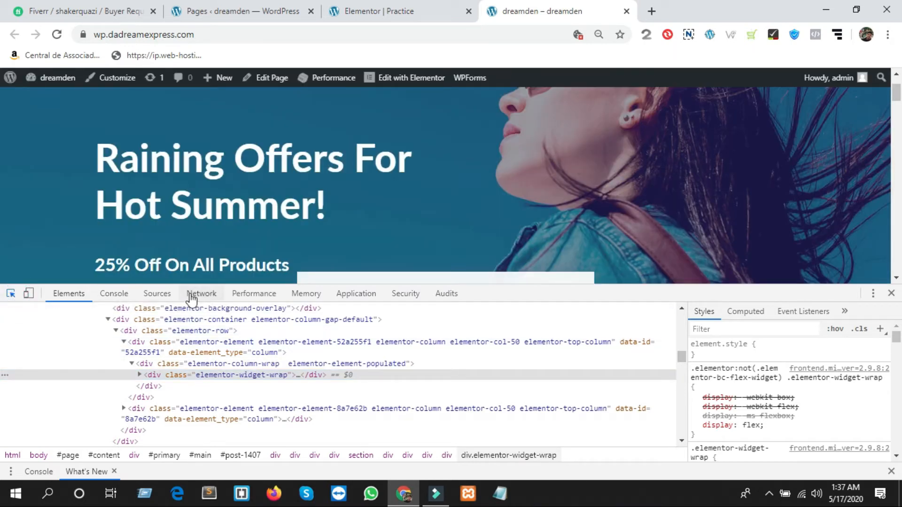
click(125, 218)
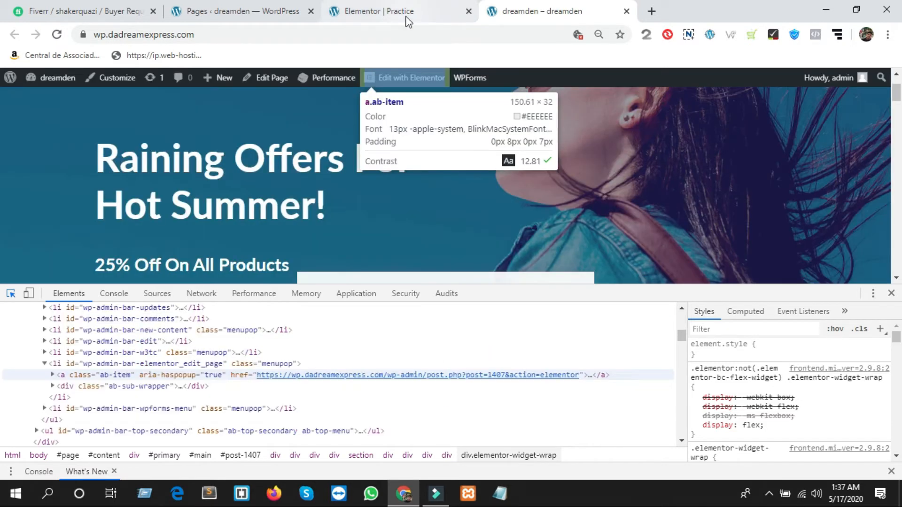
click(405, 19)
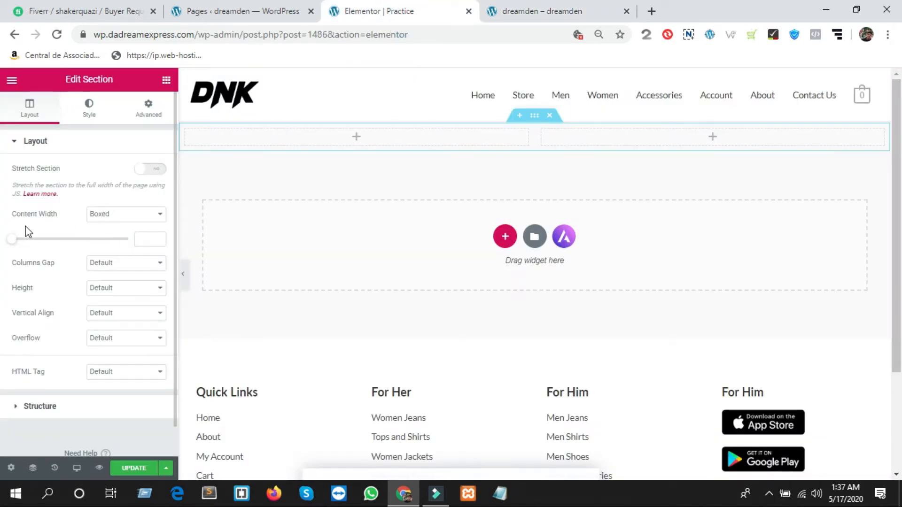
drag(11, 241, 4, 216)
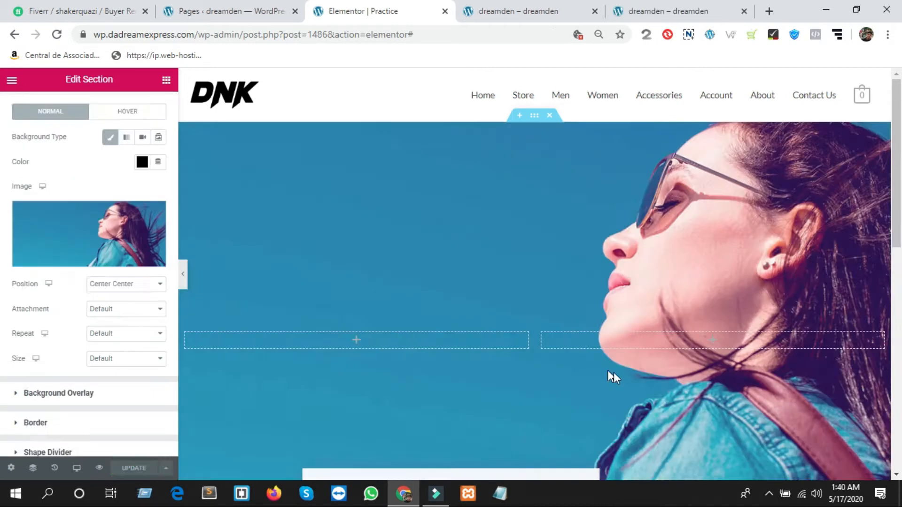
Close the developer tools and compare how the hero background scrolls on the original homepage and in the Practice preview.
click(477, 6)
click(682, 14)
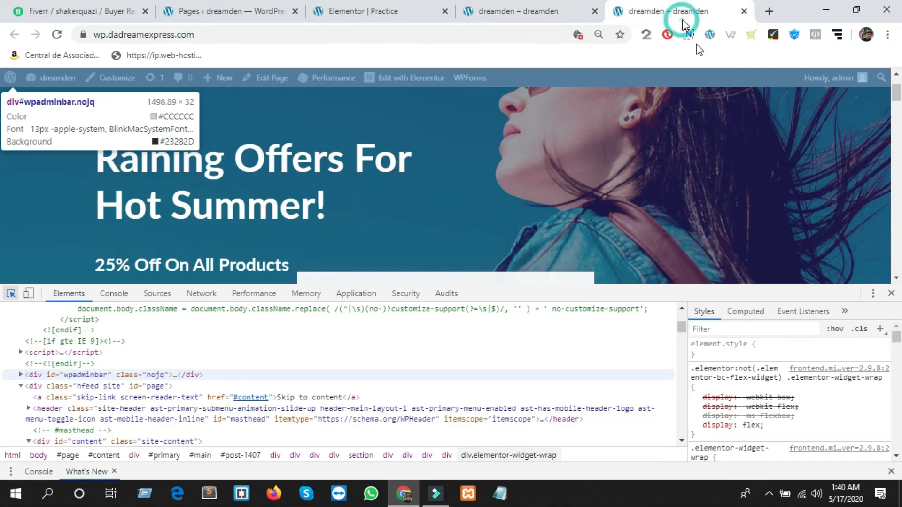
scroll(449, 159, down, 2)
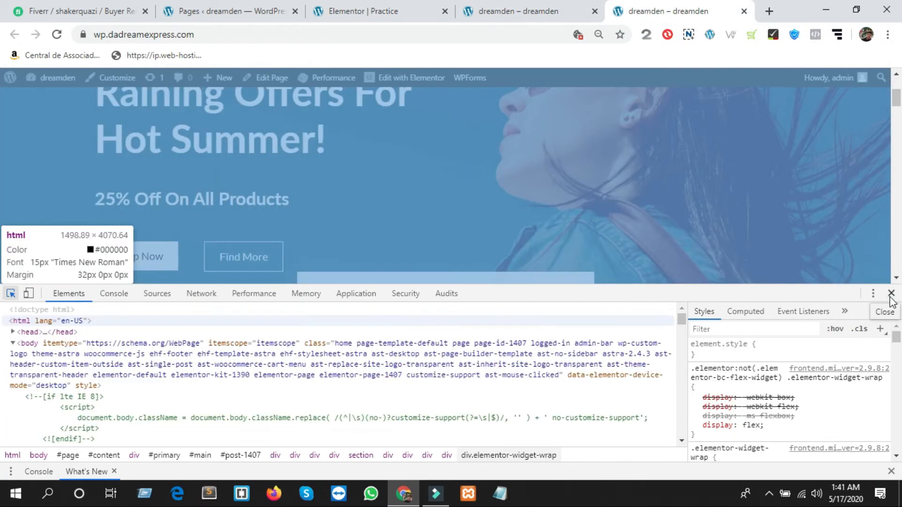
click(891, 293)
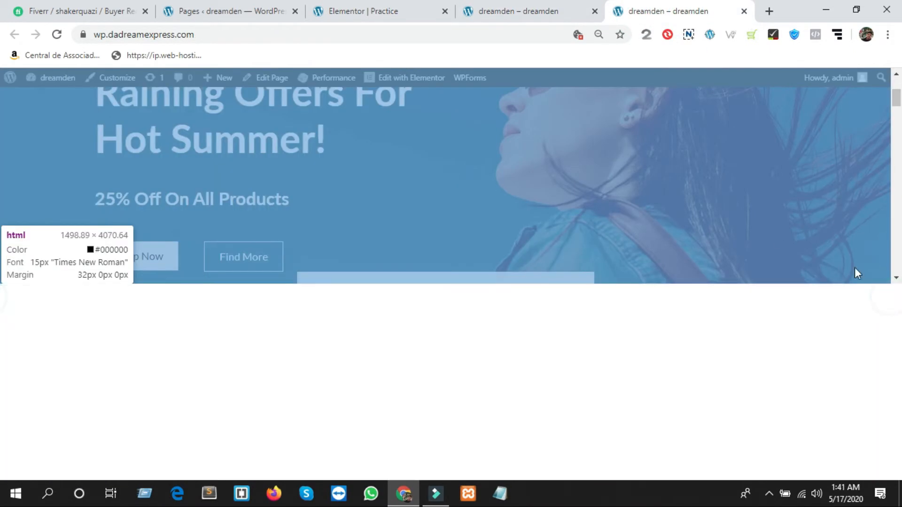
scroll(611, 188, down, 4)
scroll(611, 188, up, 7)
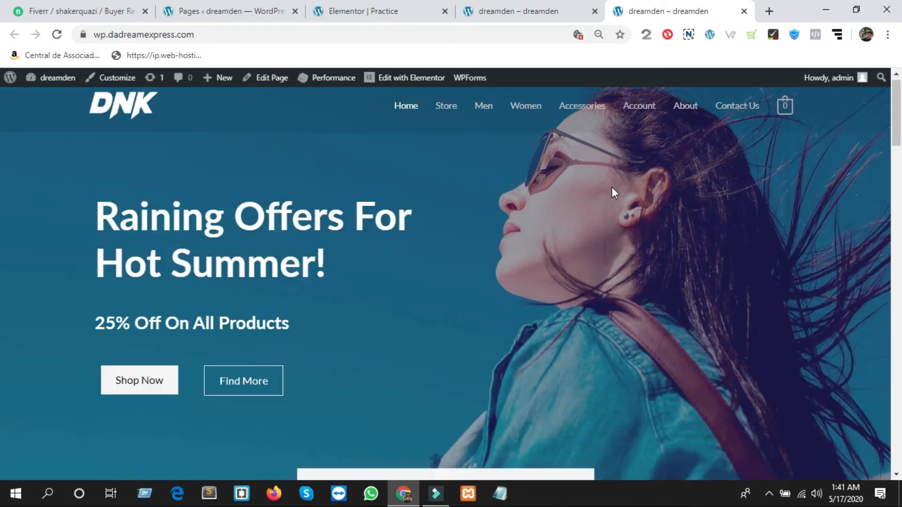
scroll(611, 187, down, 5)
scroll(612, 187, up, 5)
scroll(611, 187, down, 2)
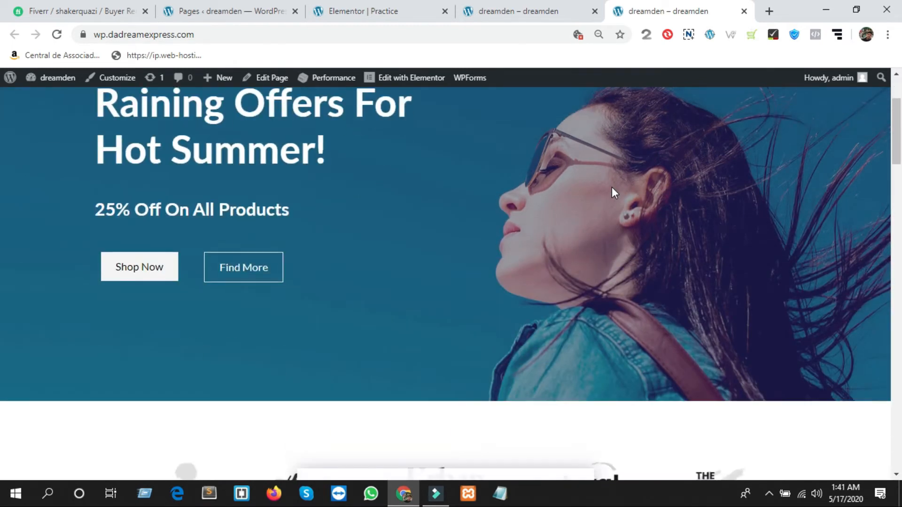
scroll(589, 249, up, 3)
scroll(589, 249, down, 7)
scroll(589, 249, up, 6)
scroll(589, 249, down, 7)
scroll(469, 235, up, 7)
scroll(390, 225, down, 9)
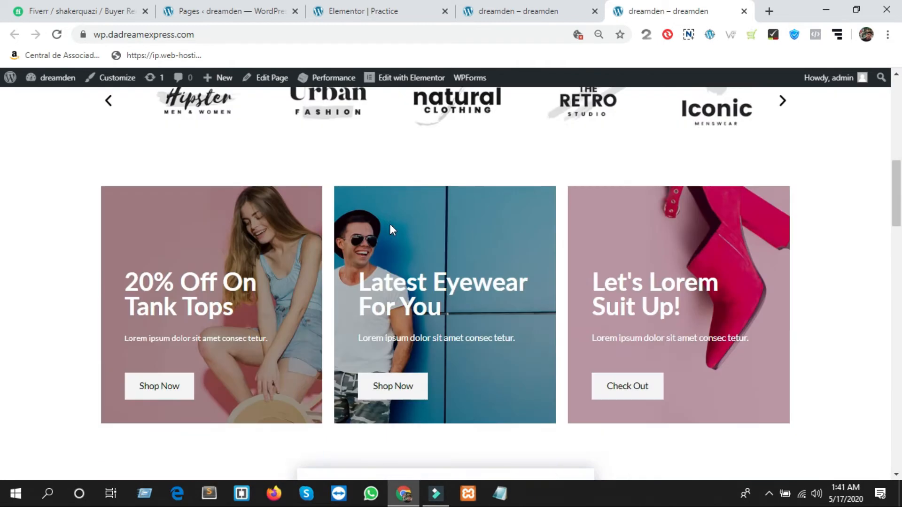
scroll(397, 217, up, 10)
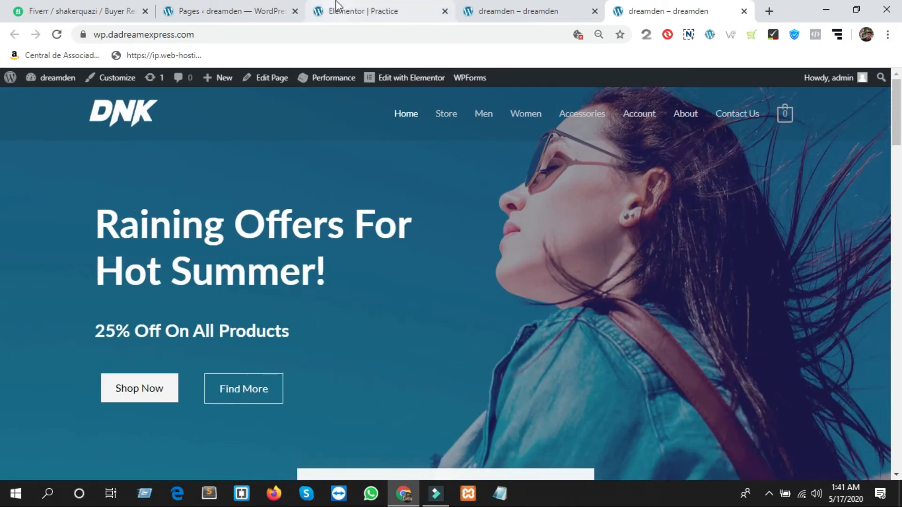
click(484, 10)
scroll(453, 136, down, 5)
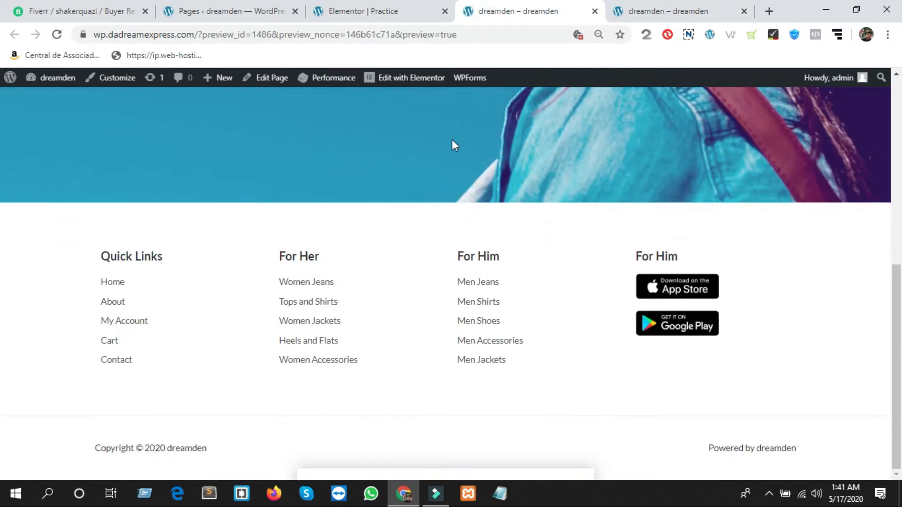
scroll(450, 143, up, 6)
Set the Practice section's background image attachment to Fixed.
click(387, 9)
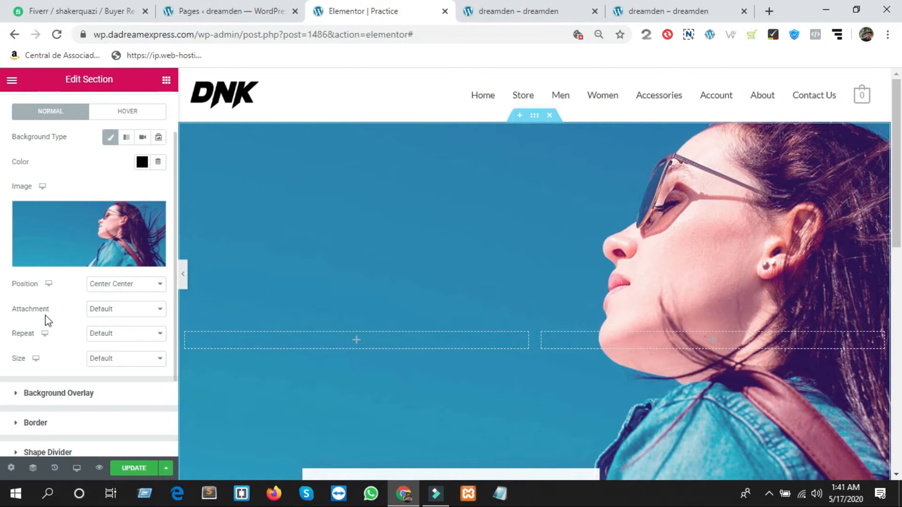
click(147, 314)
click(102, 342)
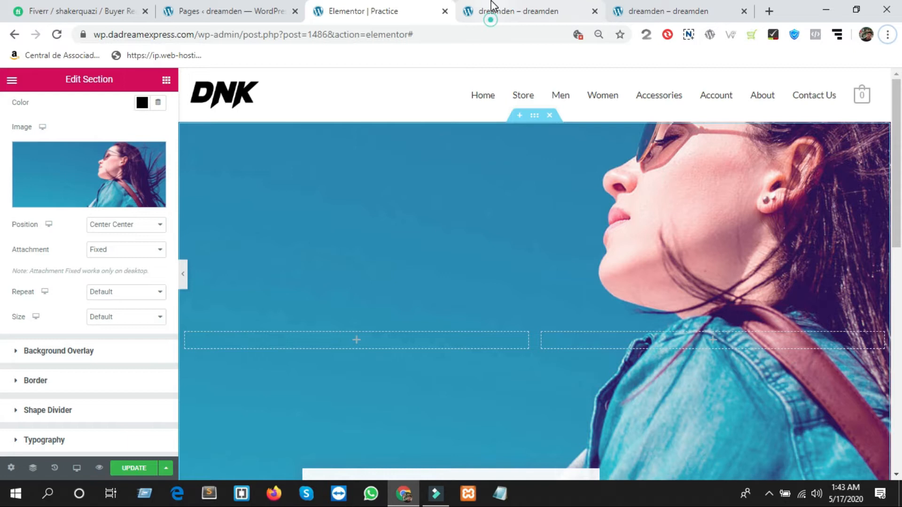
Compare the Practice page's fixed background with the original Home page's hero image while scrolling.
click(505, 14)
click(683, 10)
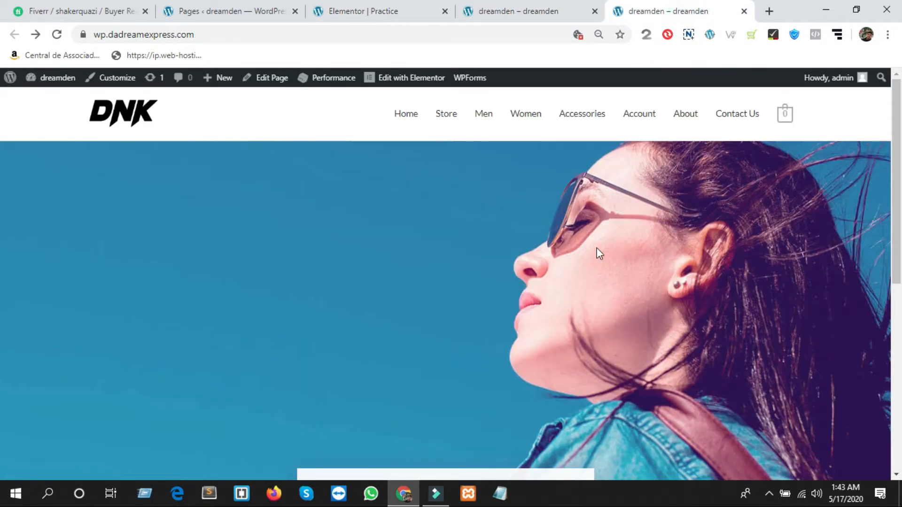
scroll(596, 254, down, 8)
scroll(596, 253, up, 7)
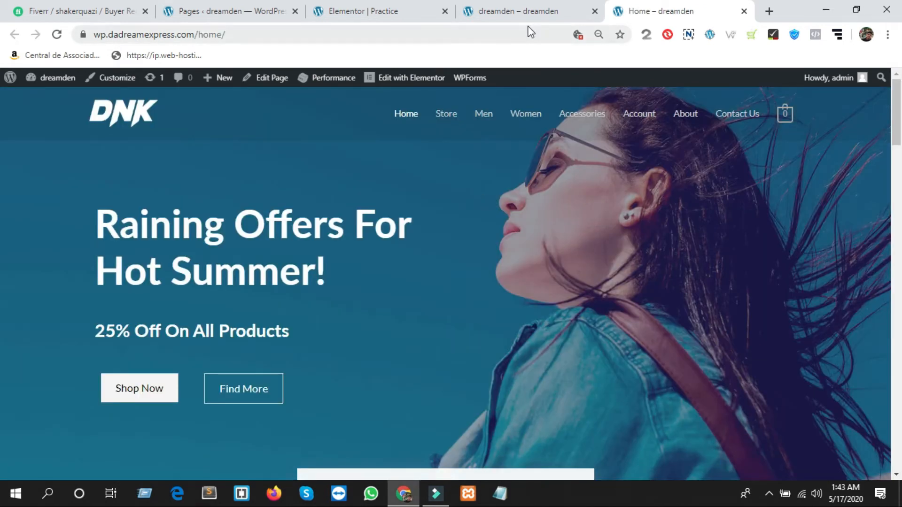
click(529, 11)
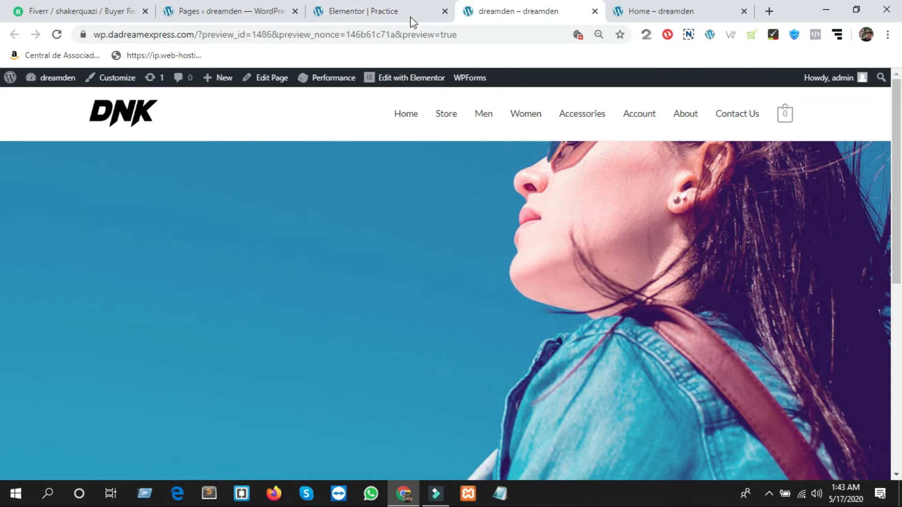
Set the Practice section's background image repeat to No-repeat and its size to Cover.
click(369, 10)
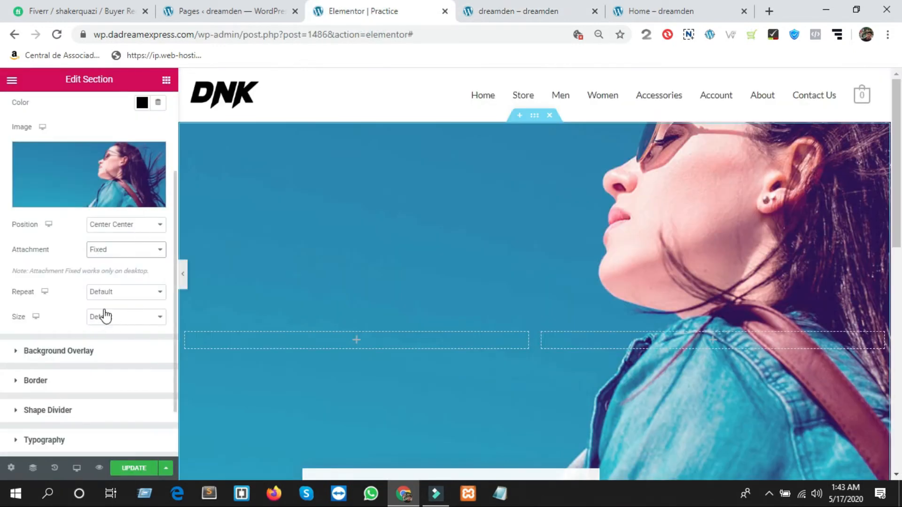
click(114, 296)
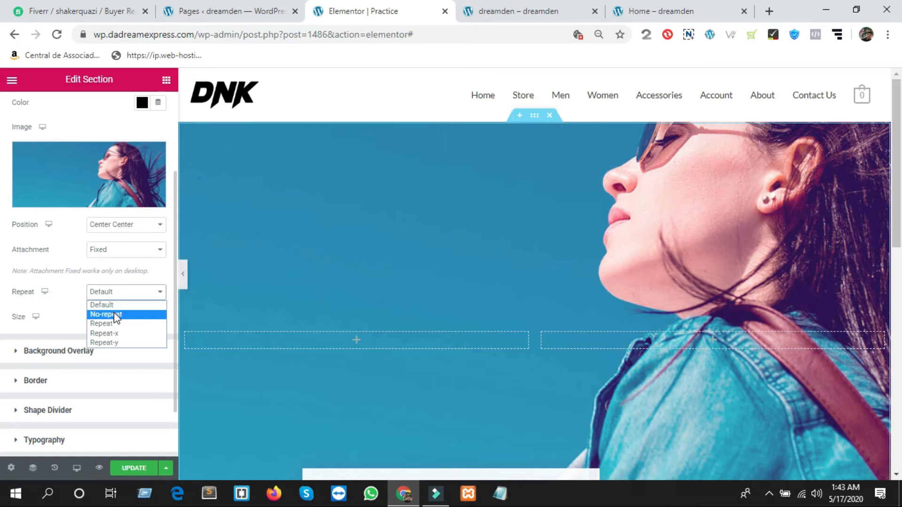
click(116, 315)
click(115, 322)
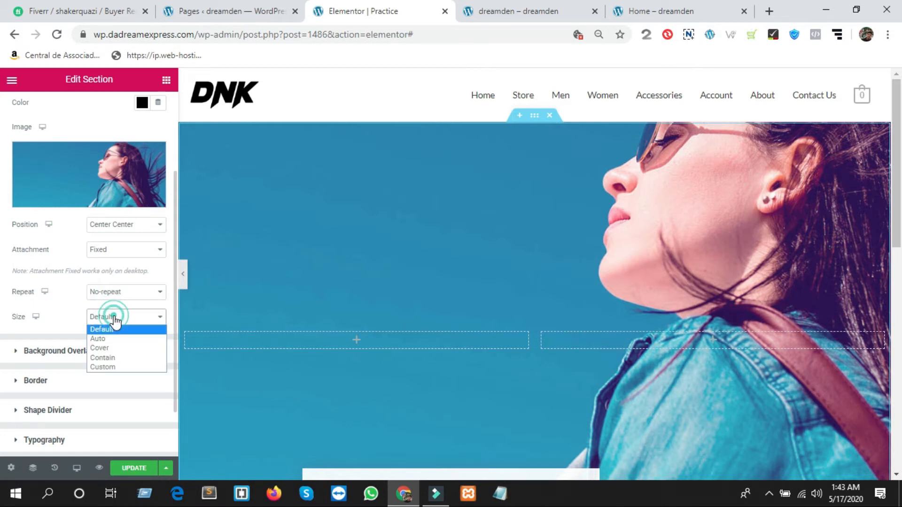
click(108, 349)
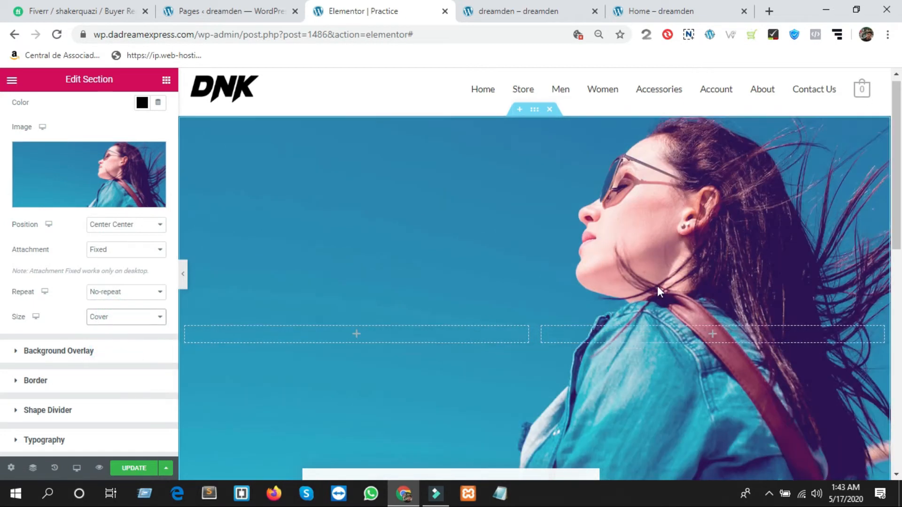
Compare the Practice section's background with the hero image on the original Home page.
scroll(658, 286, down, 4)
click(652, 10)
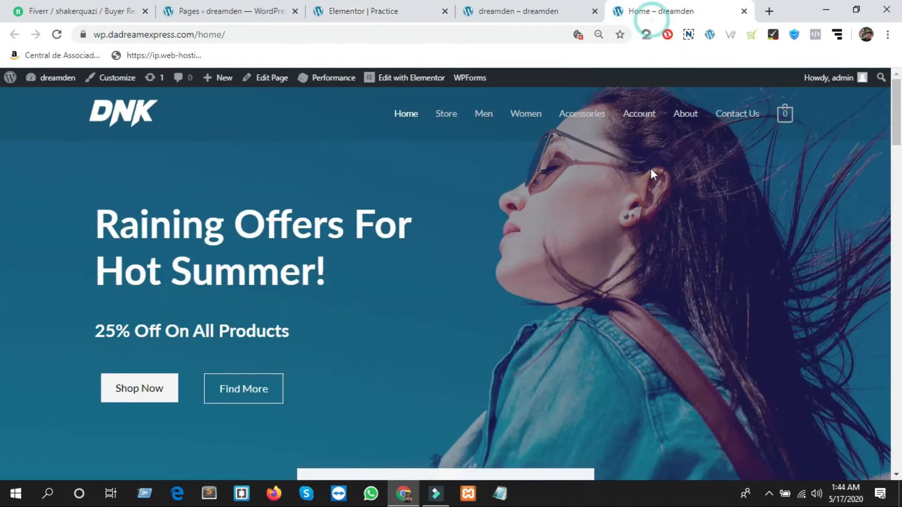
click(507, 10)
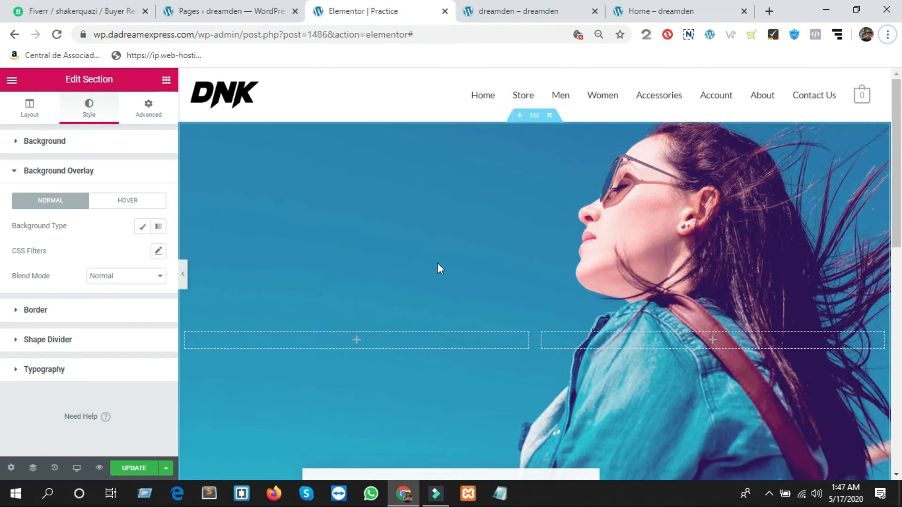
click(15, 170)
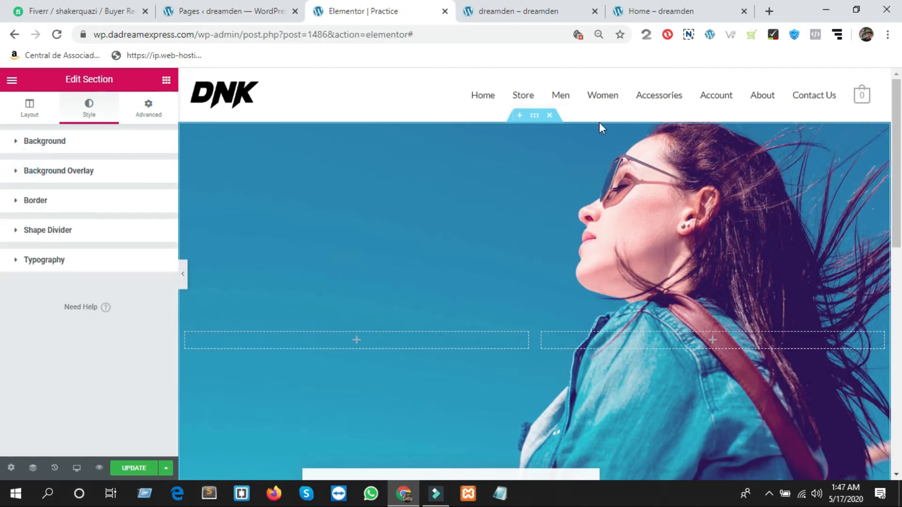
click(651, 11)
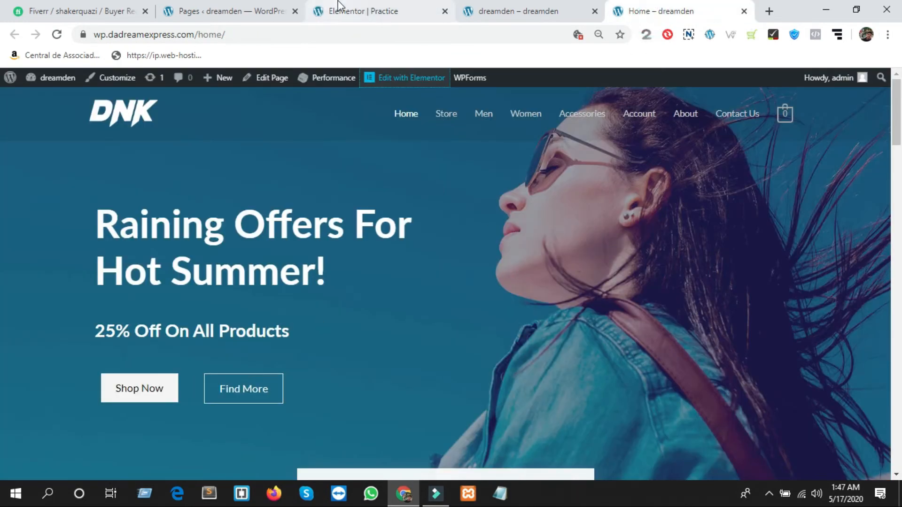
click(338, 10)
Add a classic black background overlay to the Practice hero section.
click(75, 143)
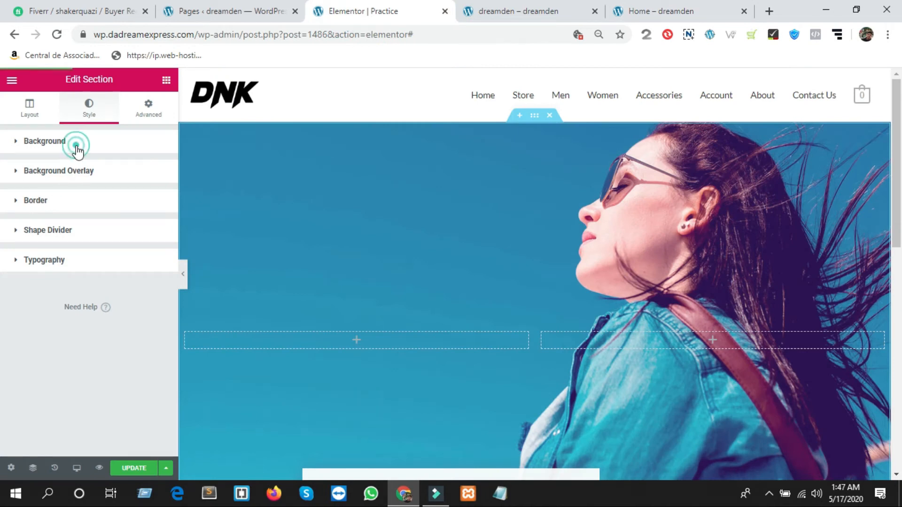
scroll(80, 263, down, 3)
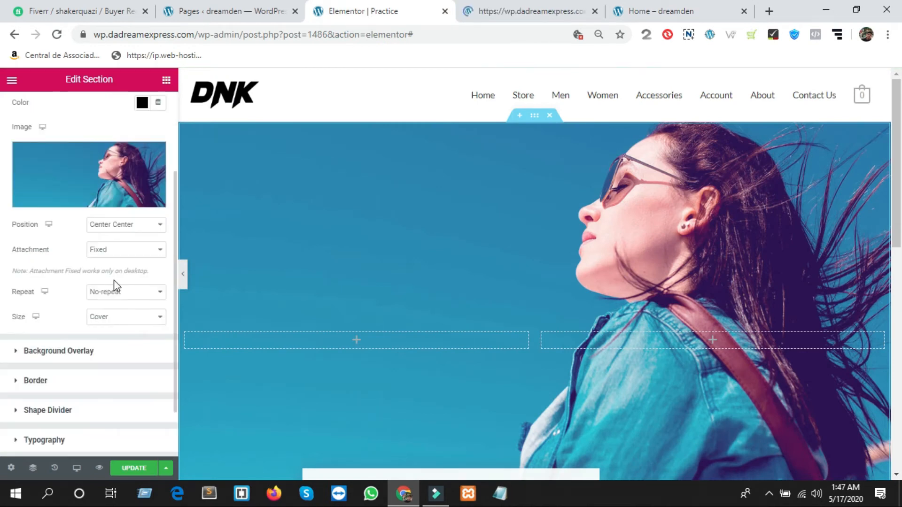
click(89, 357)
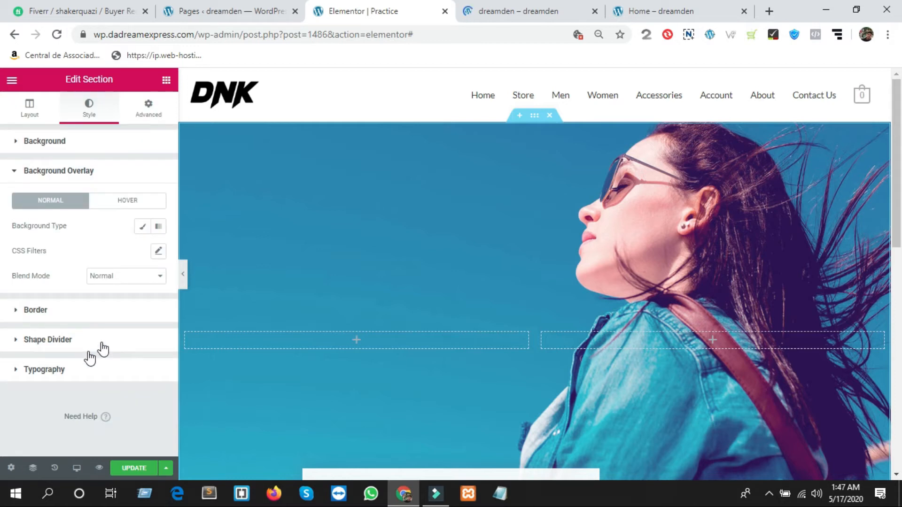
click(141, 227)
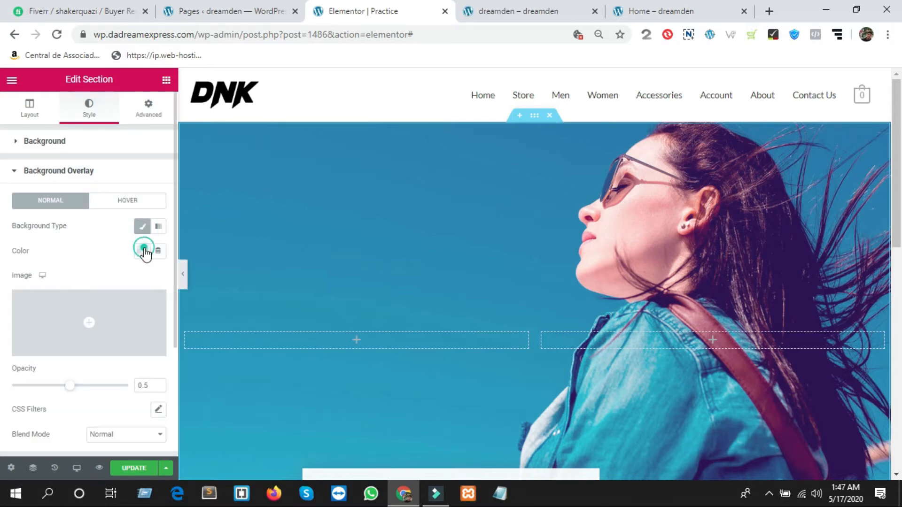
click(144, 249)
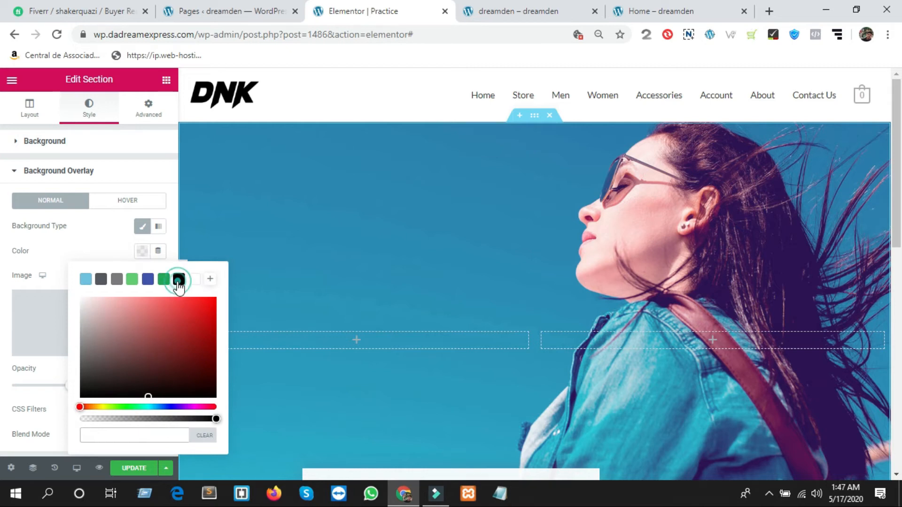
click(178, 280)
click(63, 241)
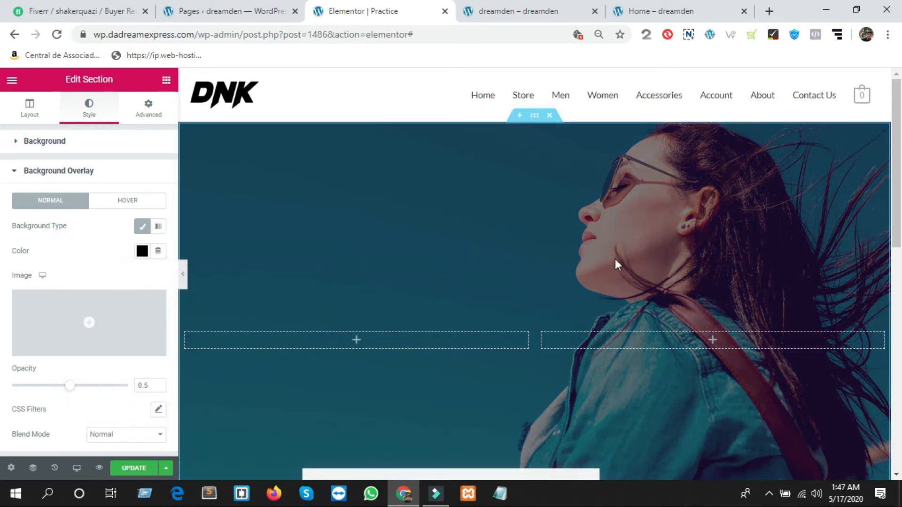
scroll(497, 308, down, 3)
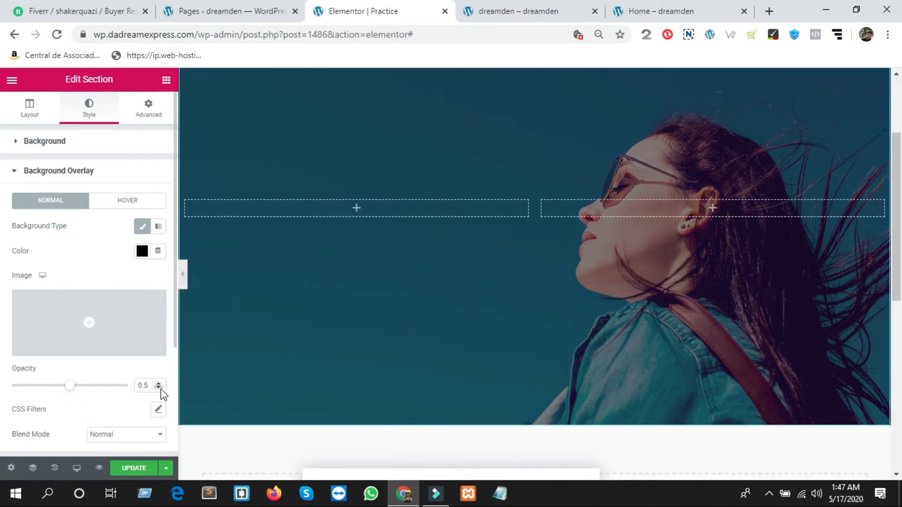
Check the original Home page's hero tint and set the Practice section's background overlay opacity to 0.39.
click(664, 12)
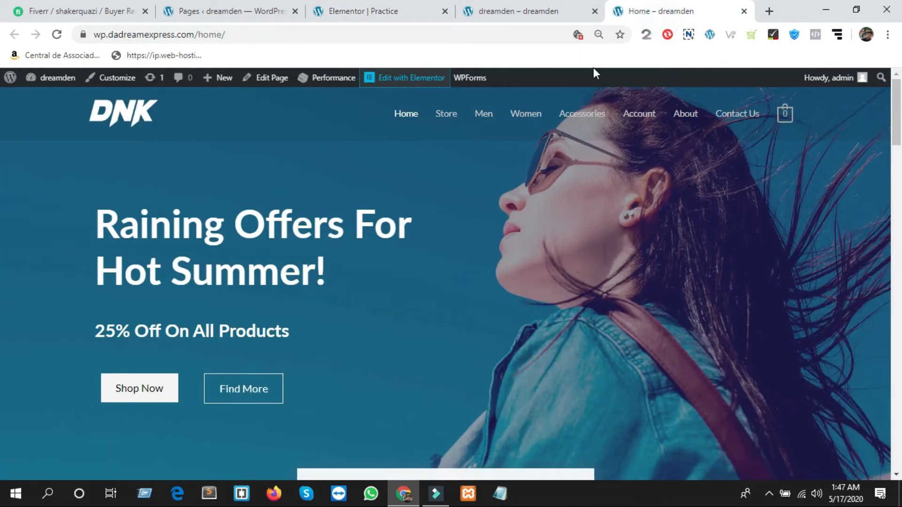
click(386, 11)
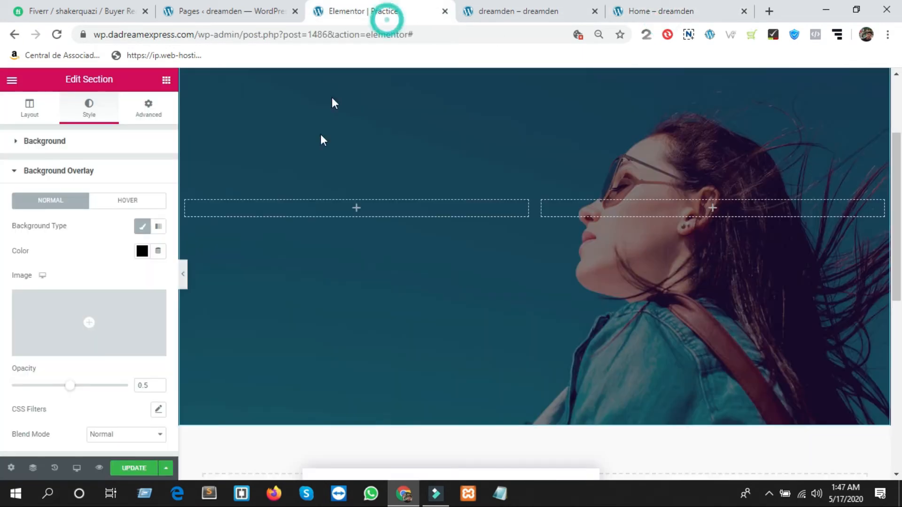
click(159, 388)
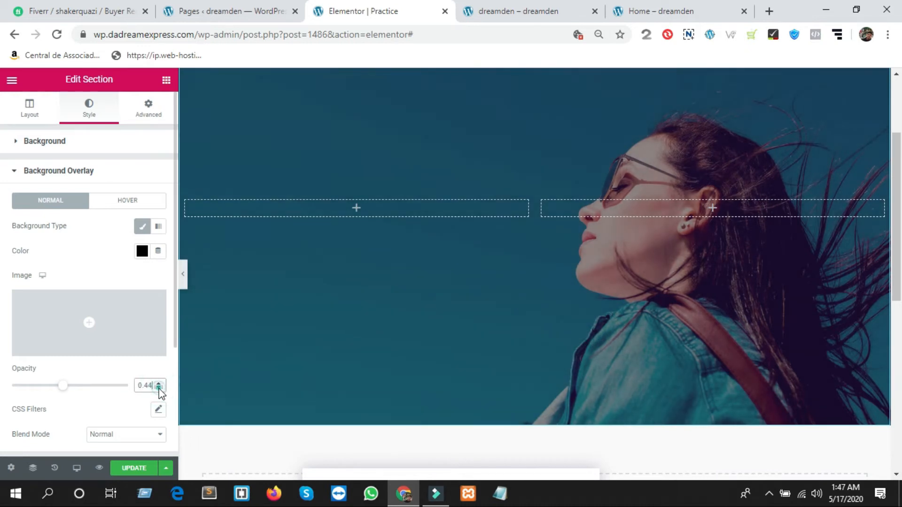
click(159, 388)
click(158, 388)
click(158, 387)
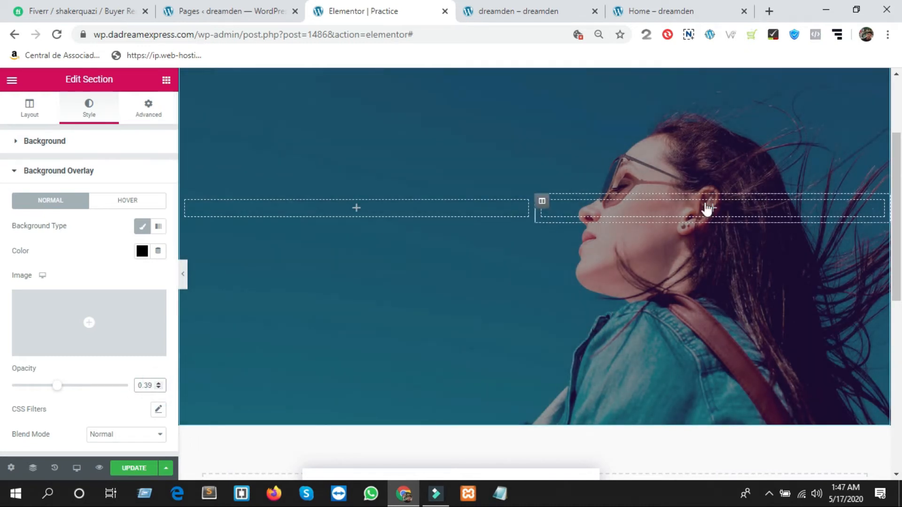
Compare the Practice section's overlay darkness with the original Home page's hero.
click(545, 17)
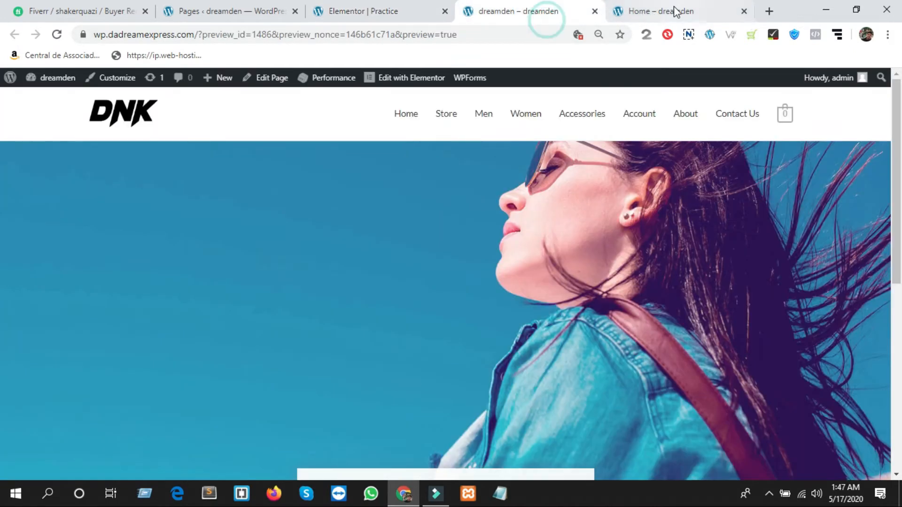
click(387, 17)
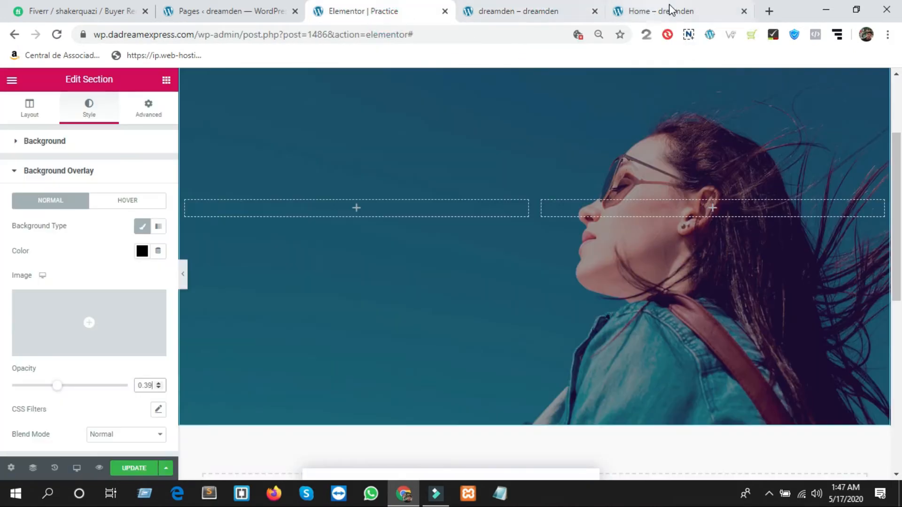
click(670, 11)
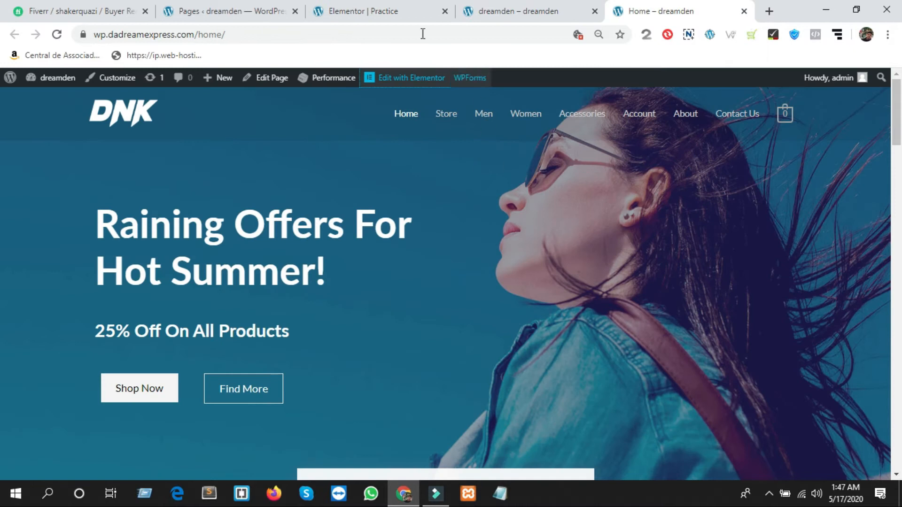
click(374, 13)
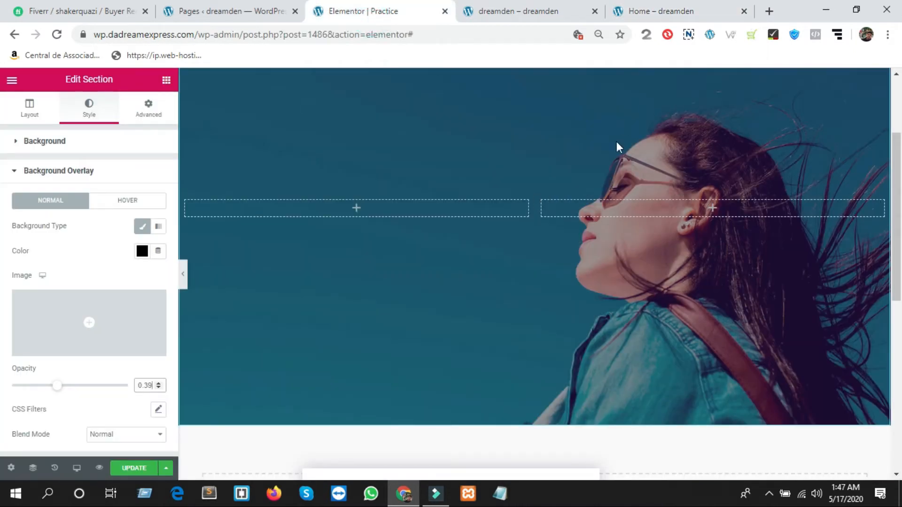
click(637, 14)
click(377, 13)
Update the Practice page and compare its preview with the original Home page's hero.
click(133, 470)
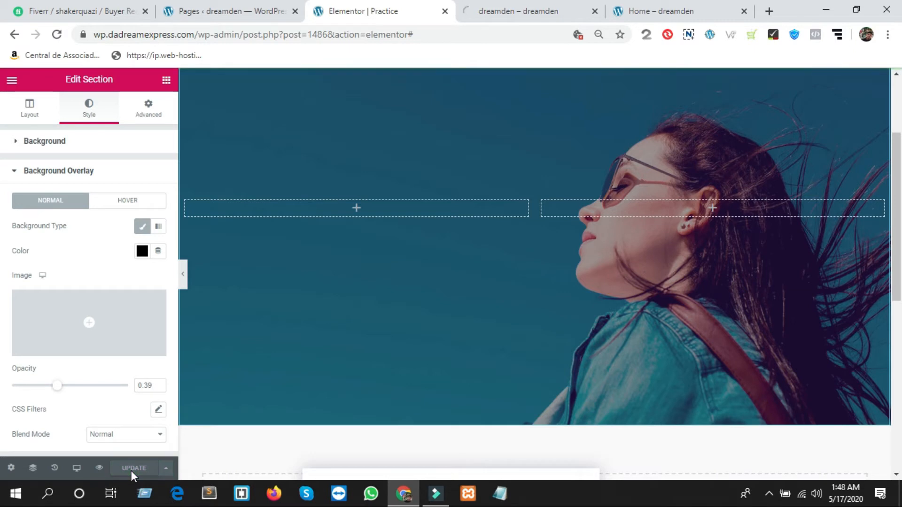
click(490, 13)
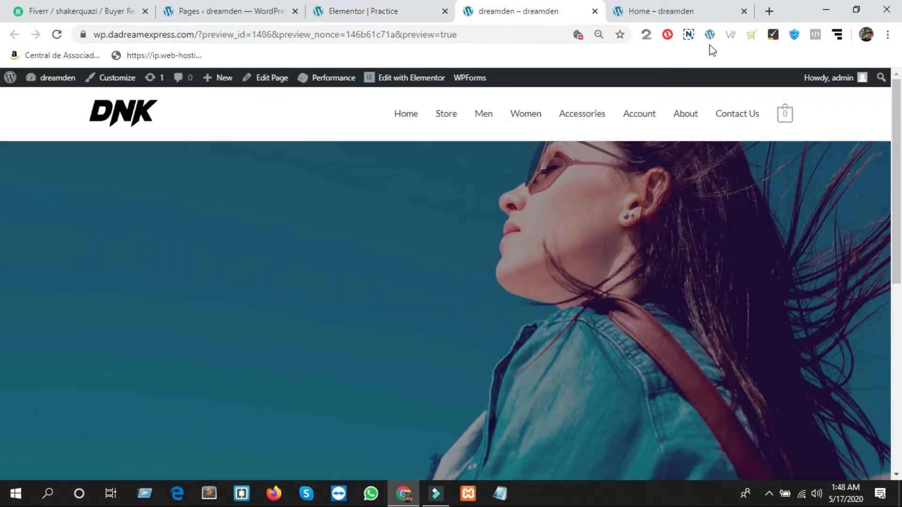
click(701, 10)
click(563, 18)
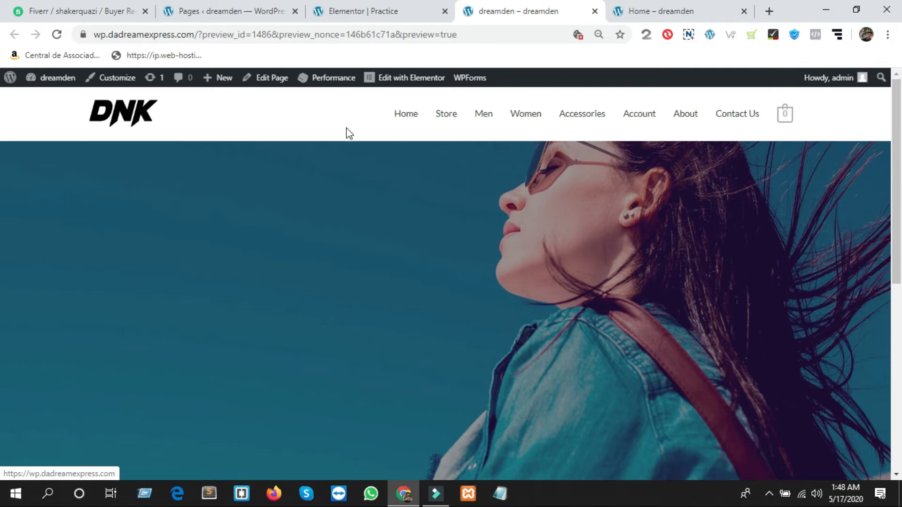
click(357, 10)
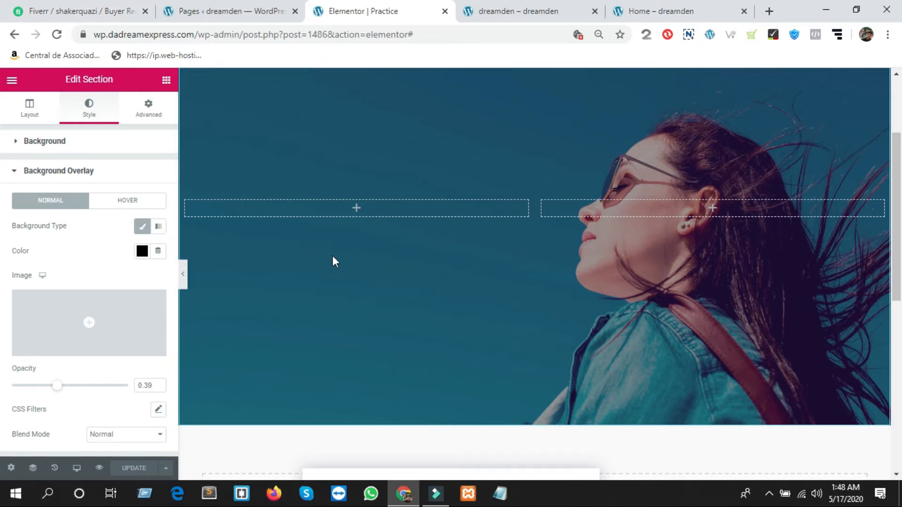
click(630, 11)
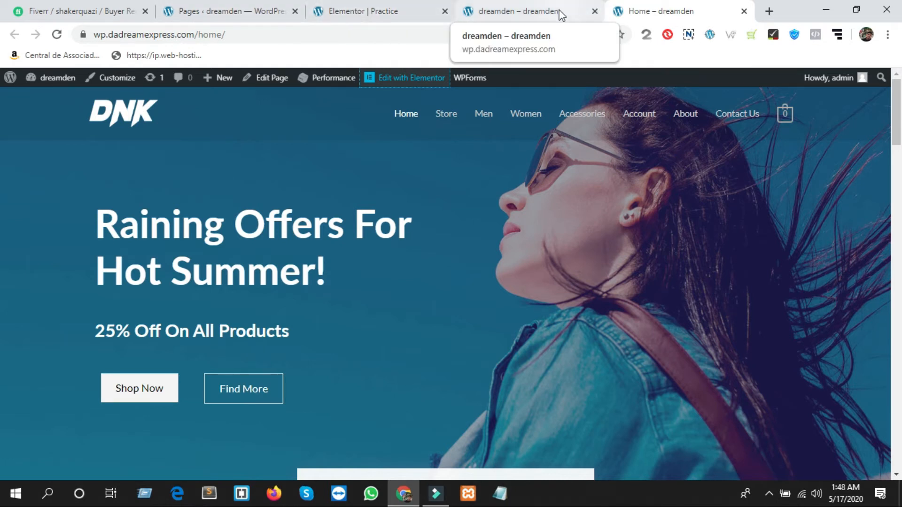
click(377, 17)
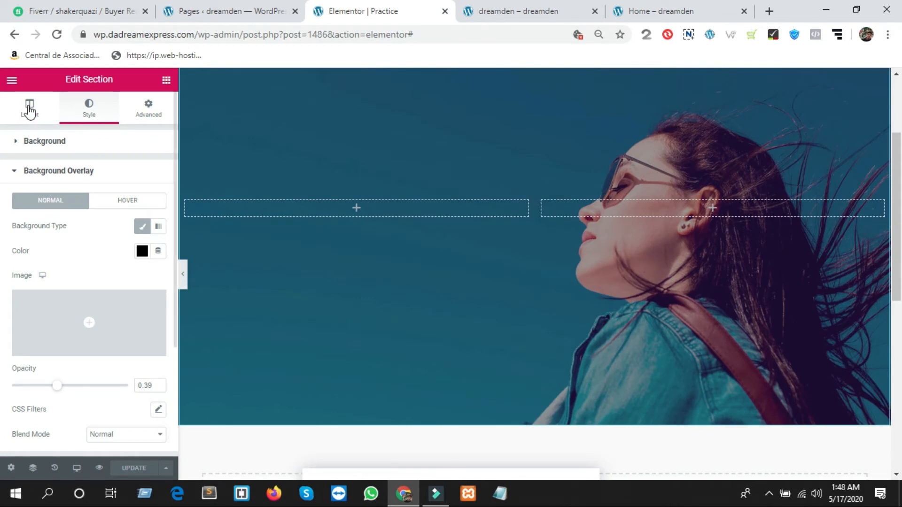
Insert an Inner Section widget into the left column of the hero section.
click(12, 84)
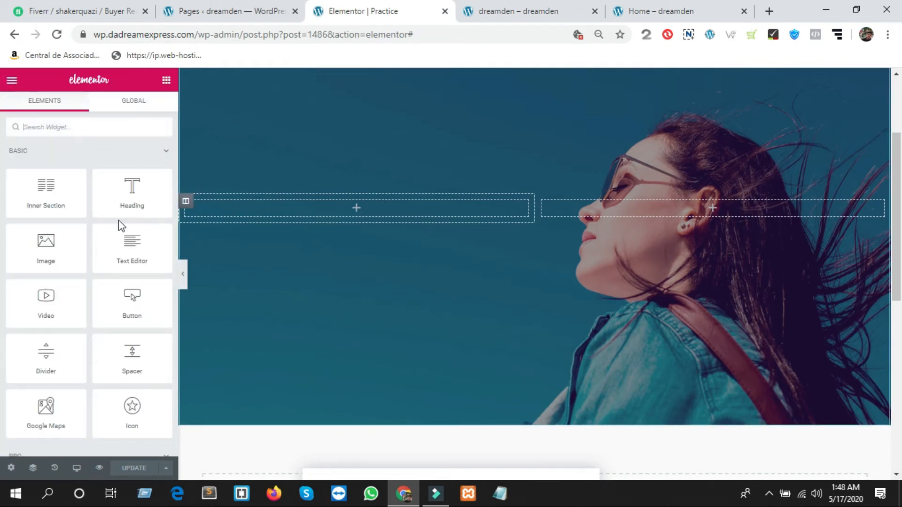
drag(132, 194, 372, 208)
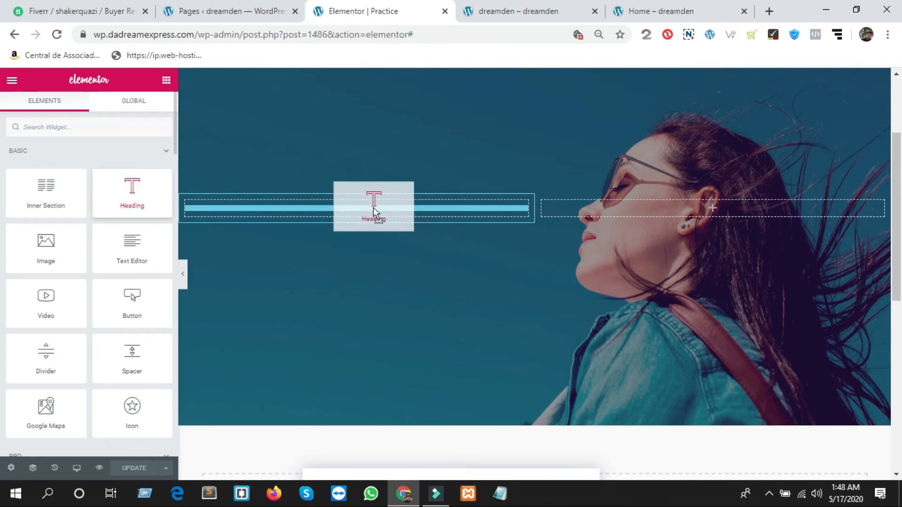
drag(376, 212, 56, 185)
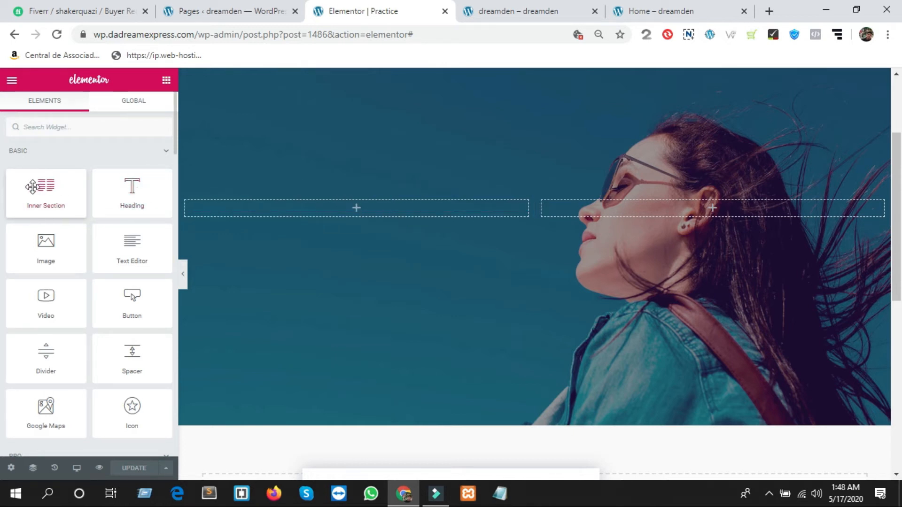
drag(33, 186, 350, 206)
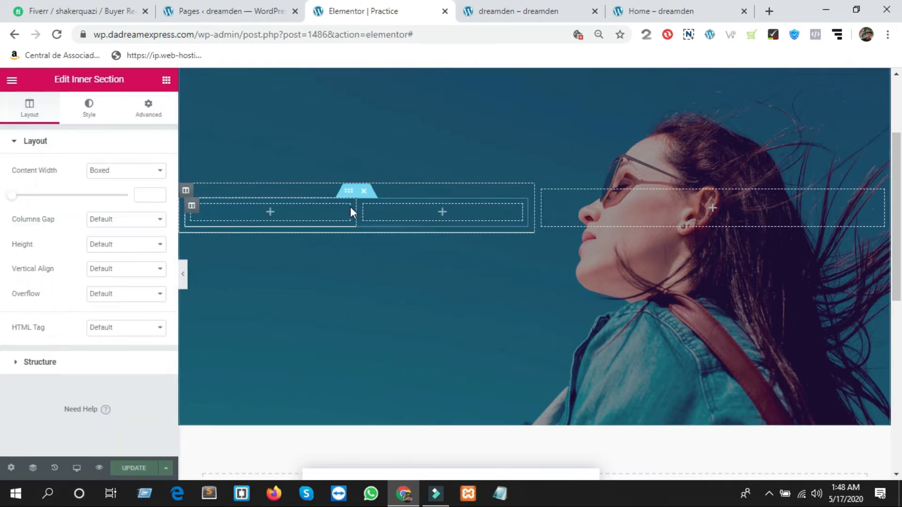
Add a Heading widget above the inner section in the hero's left column.
click(10, 81)
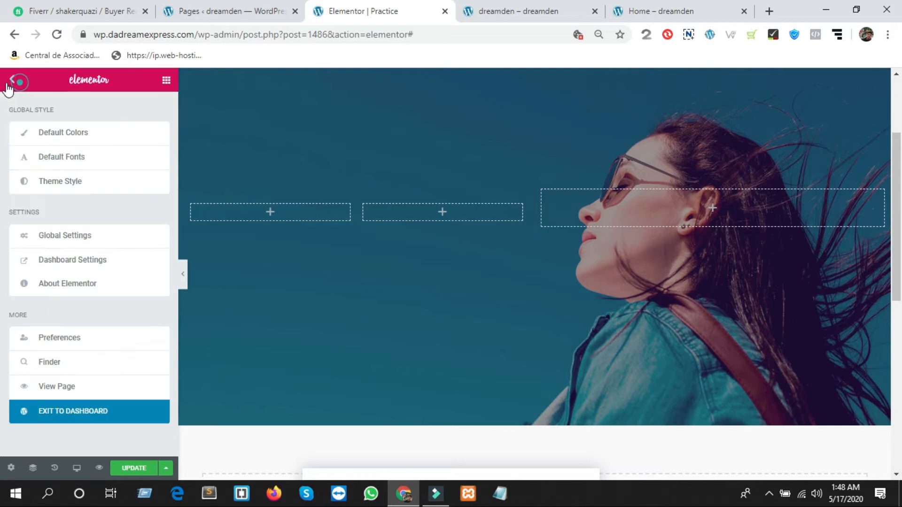
drag(131, 197, 354, 197)
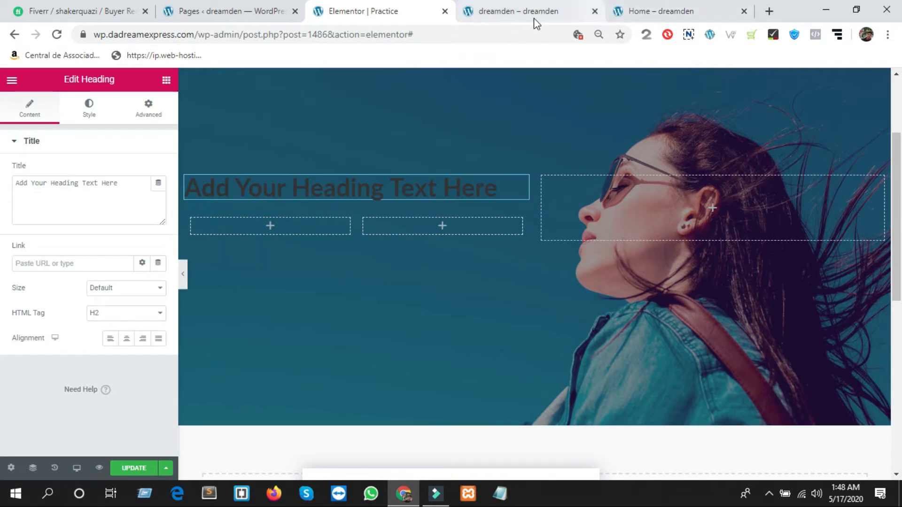
Inspect the "Raining Offers For Hot Summer!" heading on the original Home page with the developer tools' element picker.
click(686, 10)
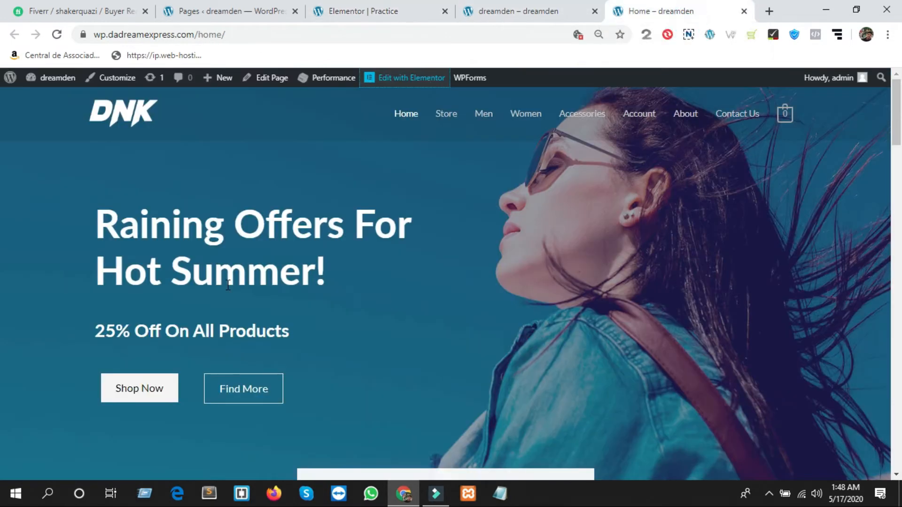
right_click(1, 397)
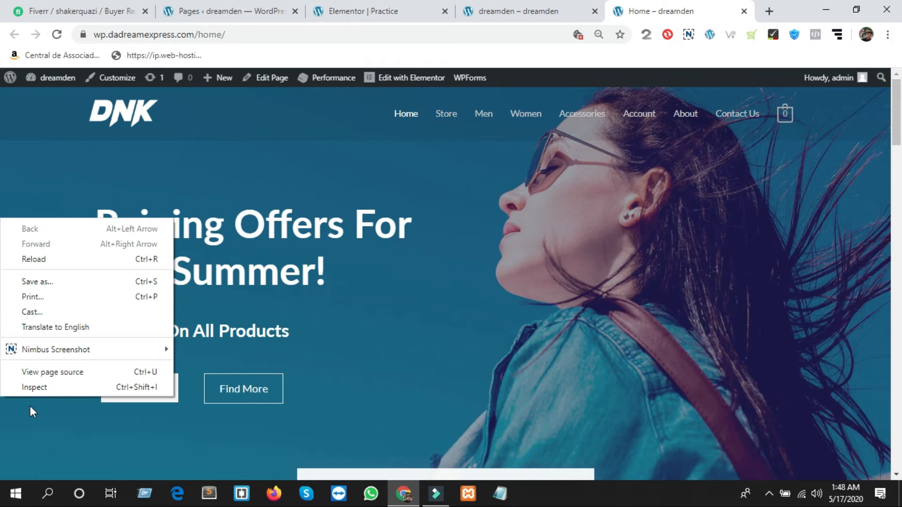
click(29, 387)
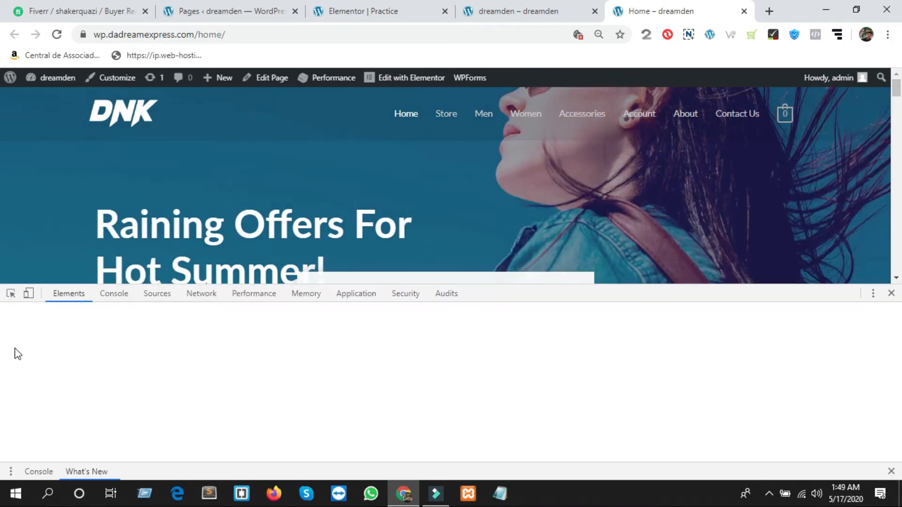
click(10, 294)
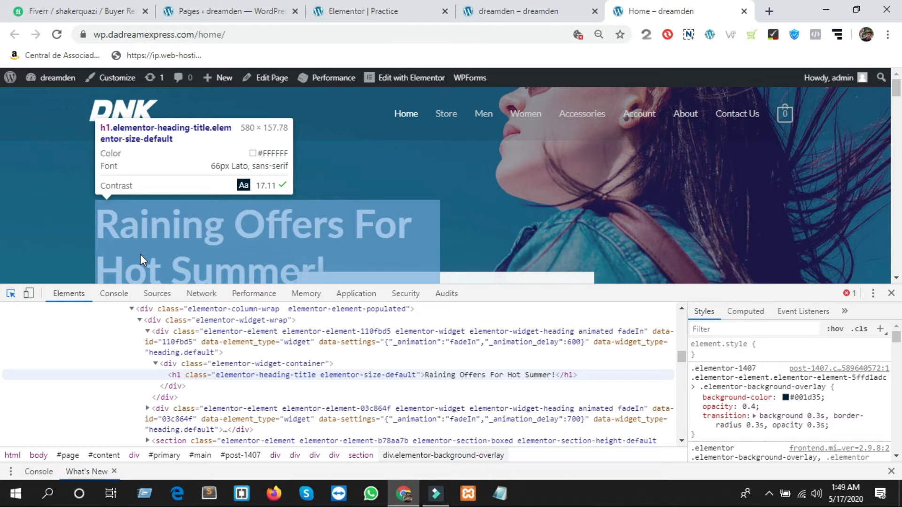
Check the original Home page heading's tag and set the Practice page heading's HTML tag to H1.
click(360, 13)
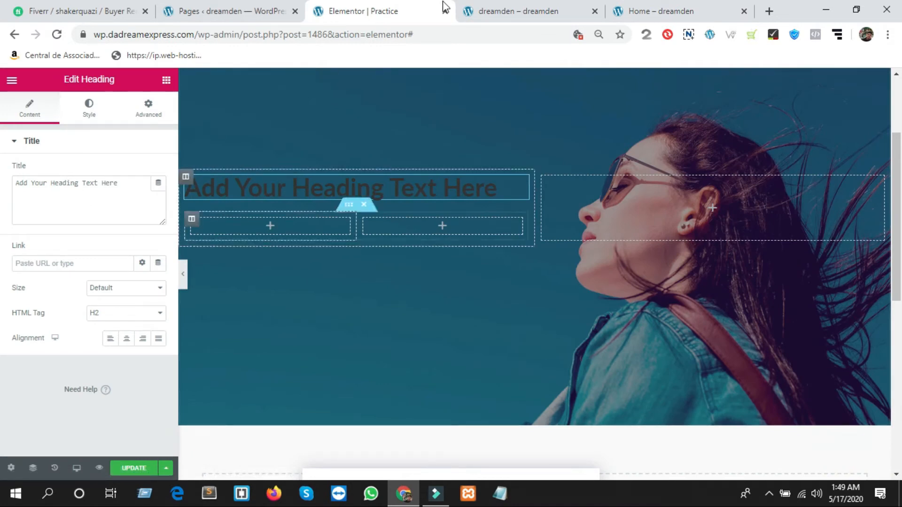
click(680, 10)
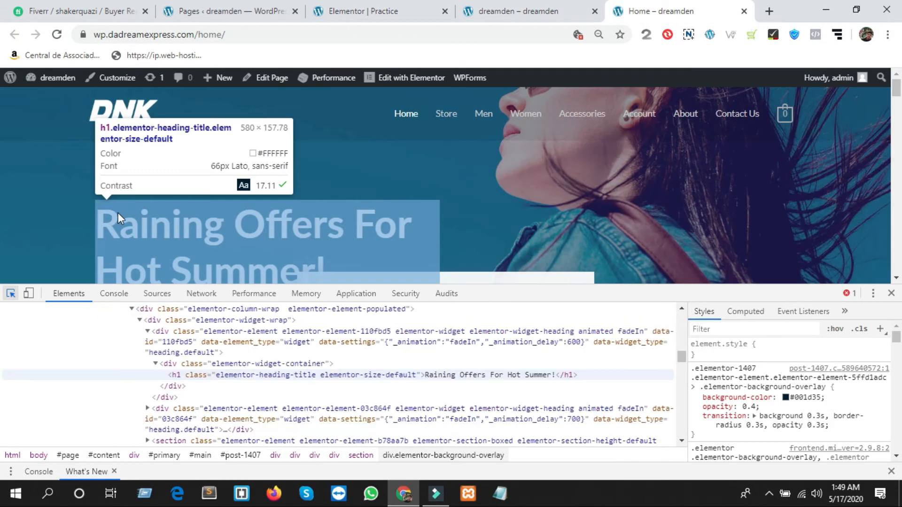
click(346, 6)
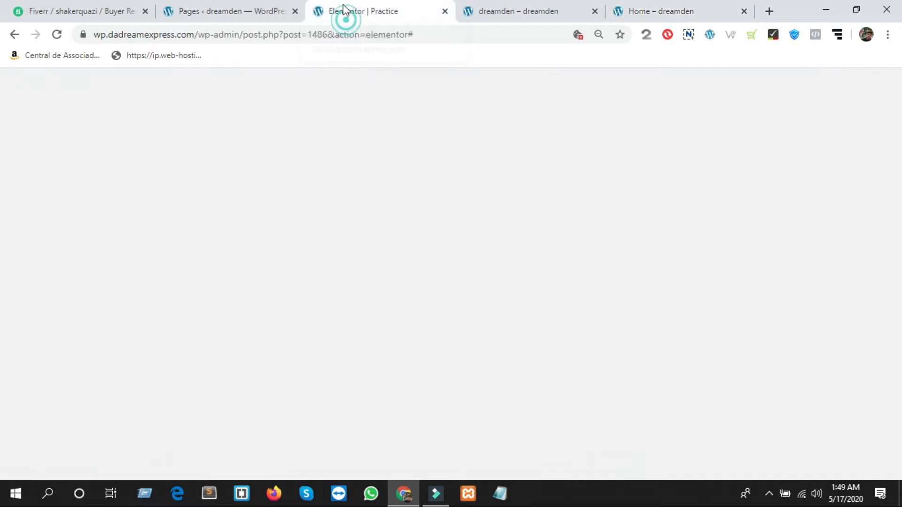
click(141, 313)
click(117, 326)
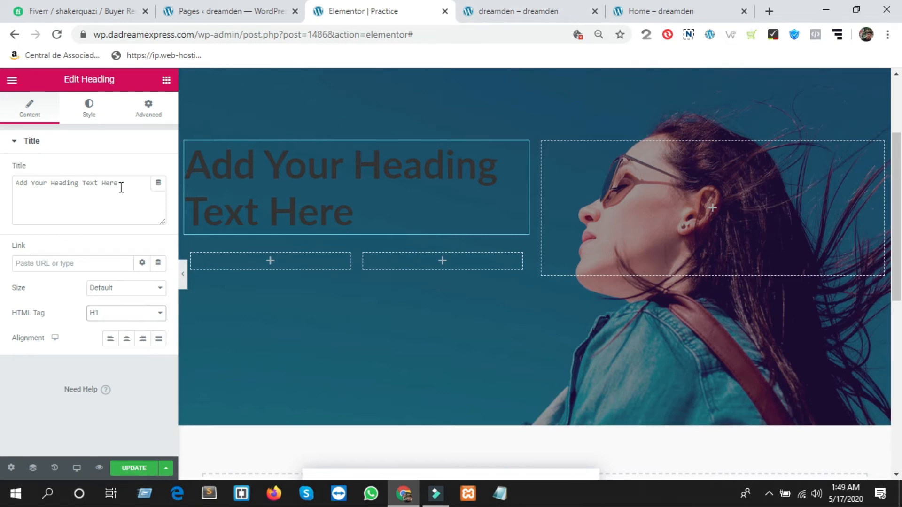
Copy "Raining Offers For Hot Summer!" from the original Home page and replace the Practice heading's title with it.
drag(27, 184, 122, 183)
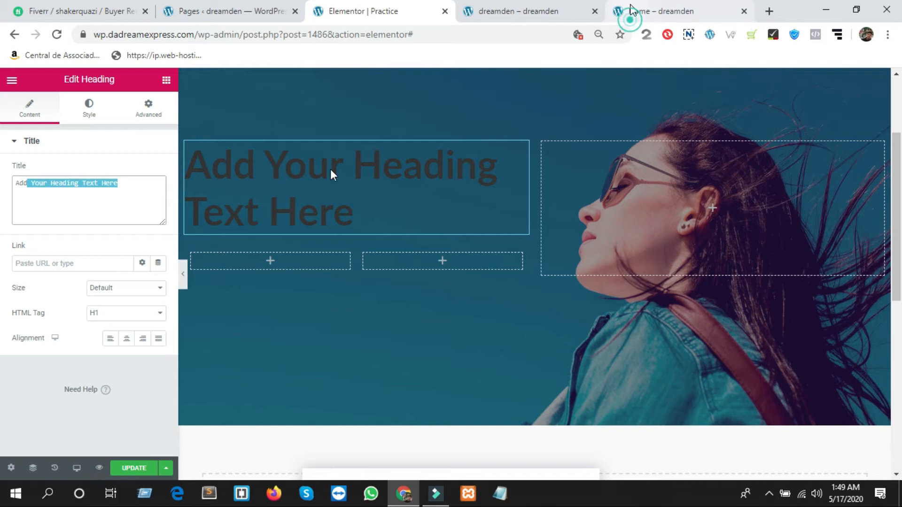
click(631, 10)
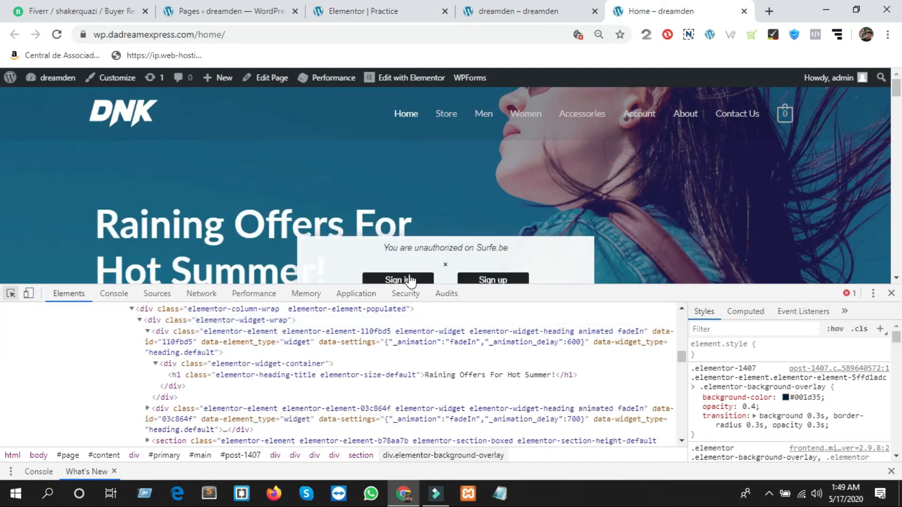
scroll(387, 204, down, 1)
drag(376, 192, 89, 170)
key(ctrl+c)
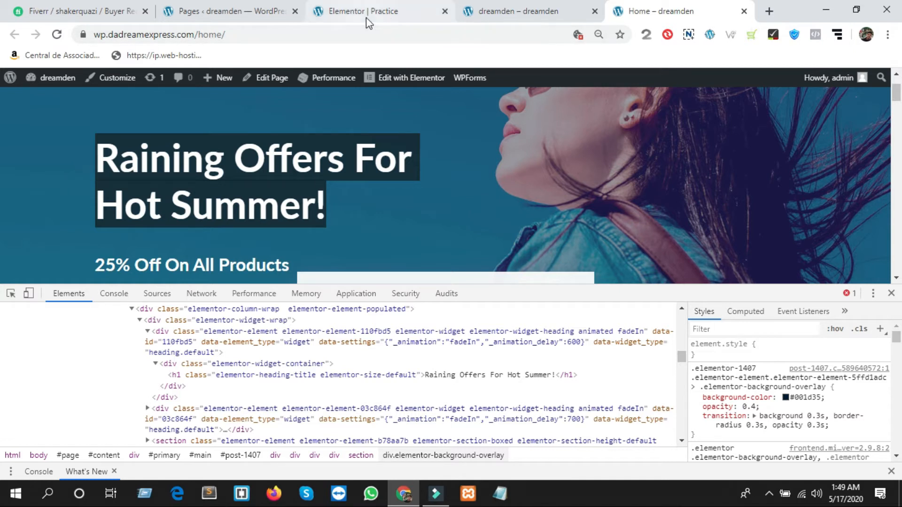
click(389, 11)
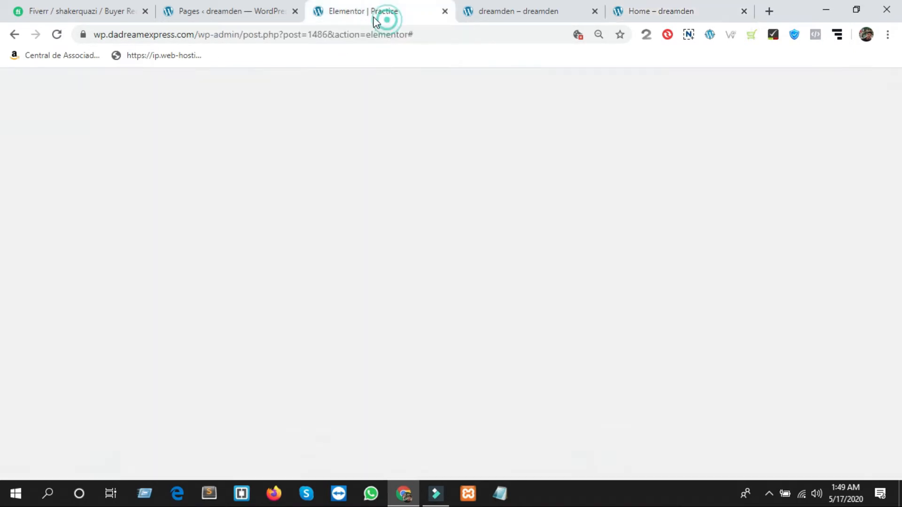
triple_click(131, 180)
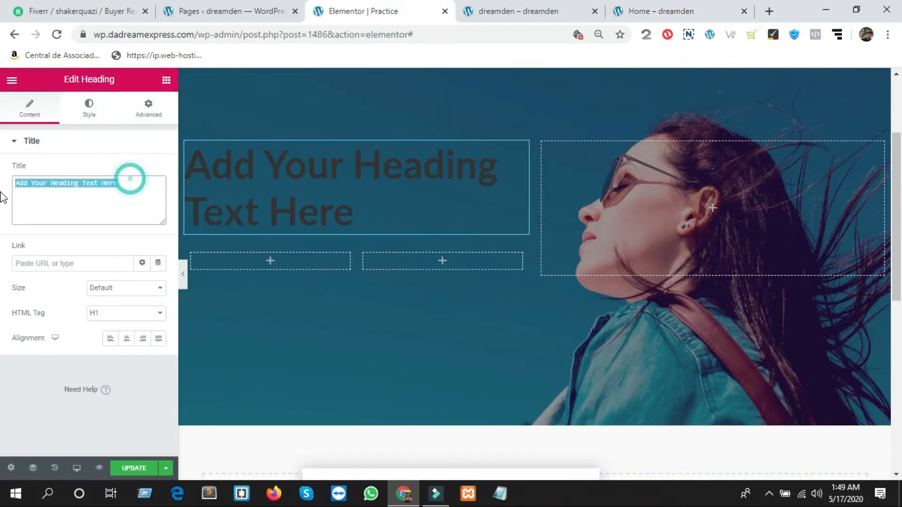
key(ctrl+v)
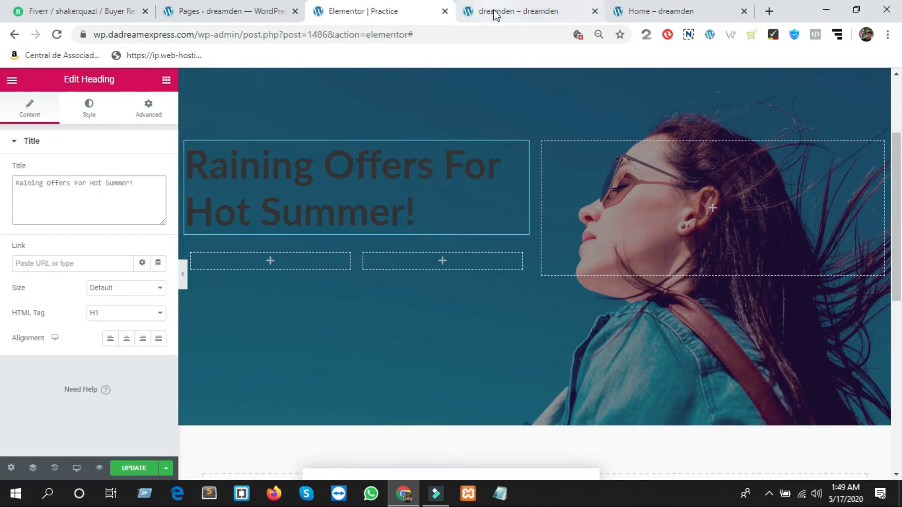
Set the hero heading's text color to white to match the original Home page.
click(658, 11)
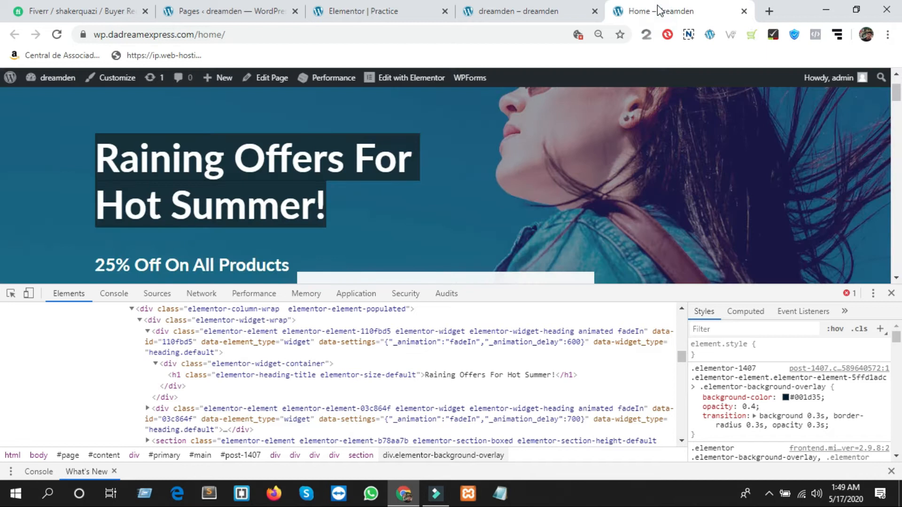
click(362, 12)
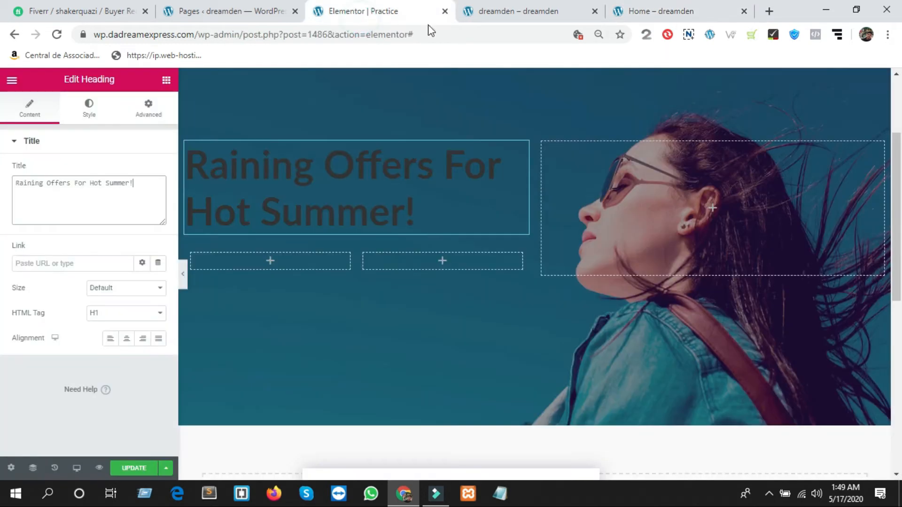
click(92, 114)
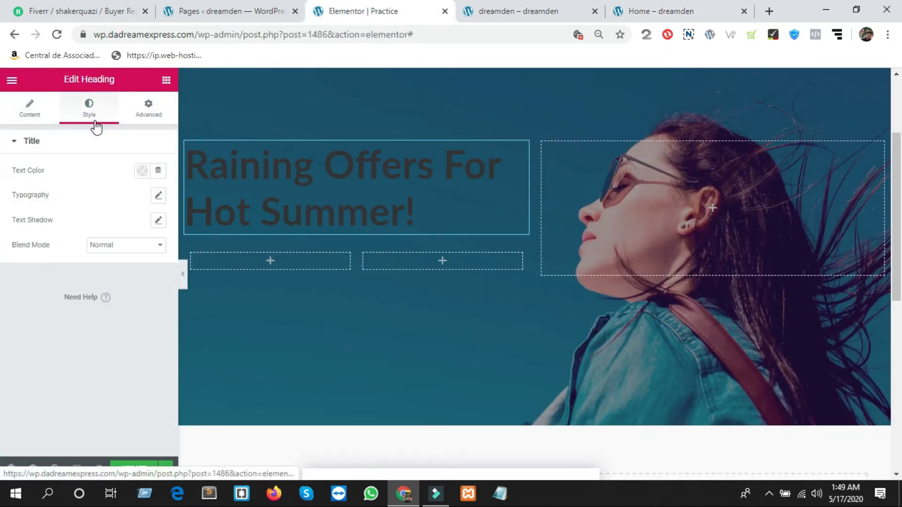
click(143, 173)
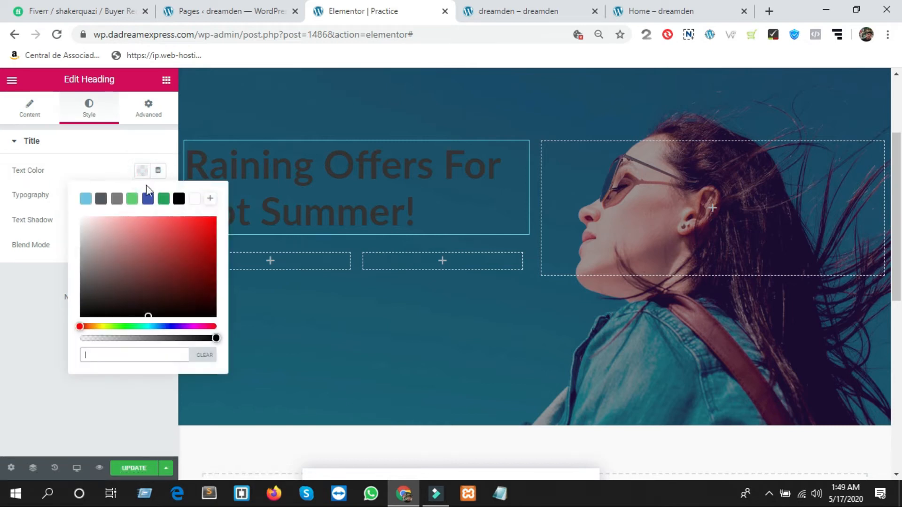
click(194, 199)
click(66, 146)
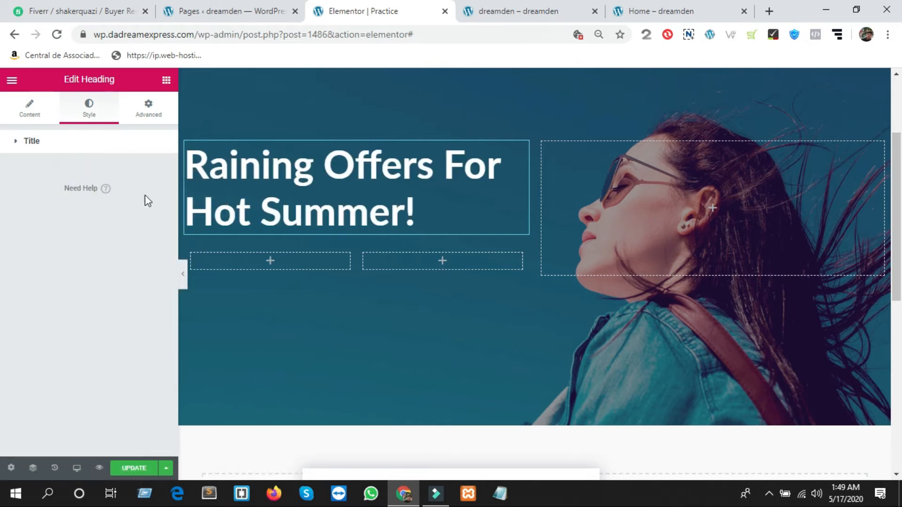
click(115, 149)
Set the hero heading's typography to the Lato font family at a size of 66 px.
click(160, 196)
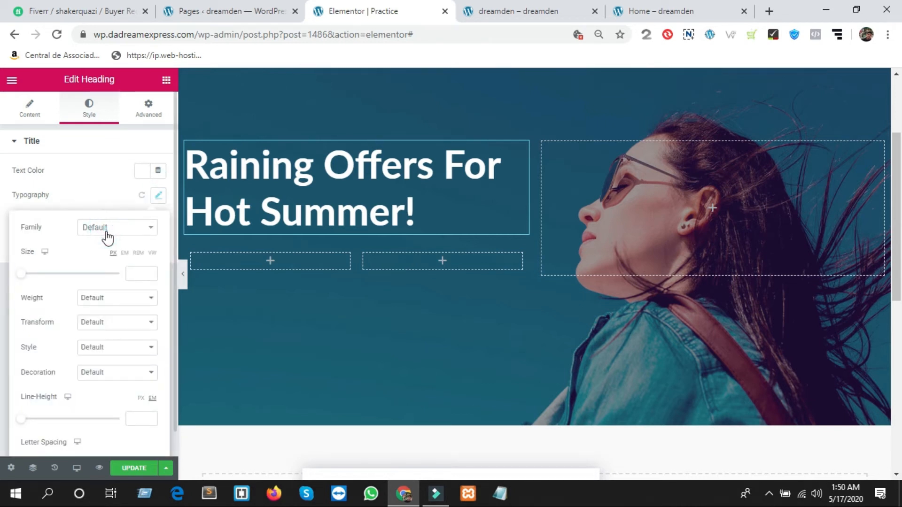
click(130, 228)
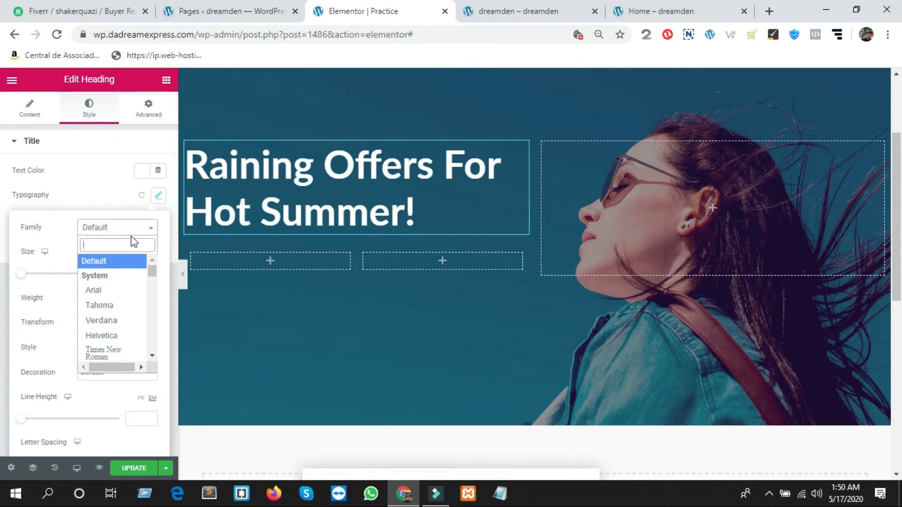
text(lato)
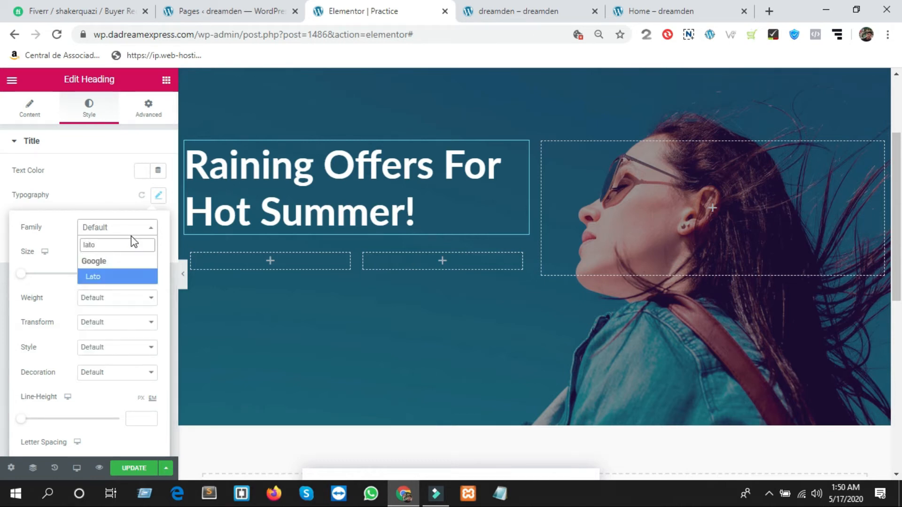
key(Return)
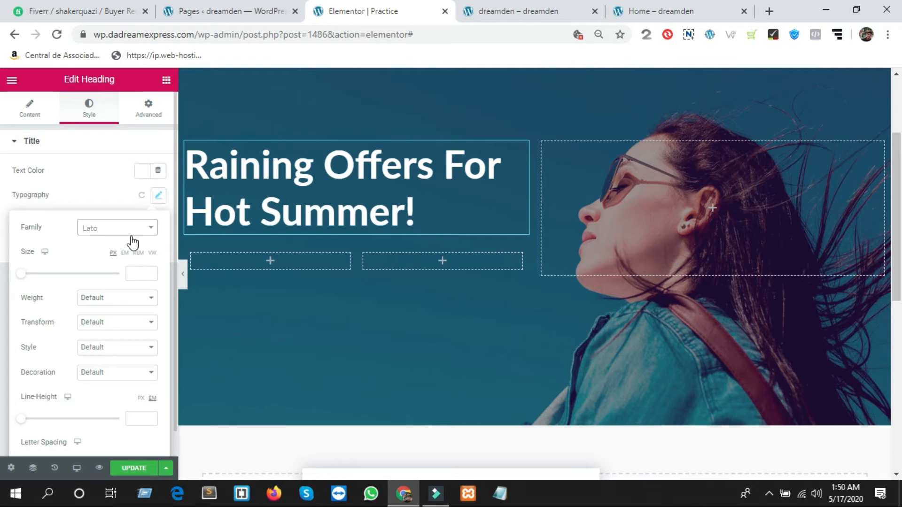
click(133, 274)
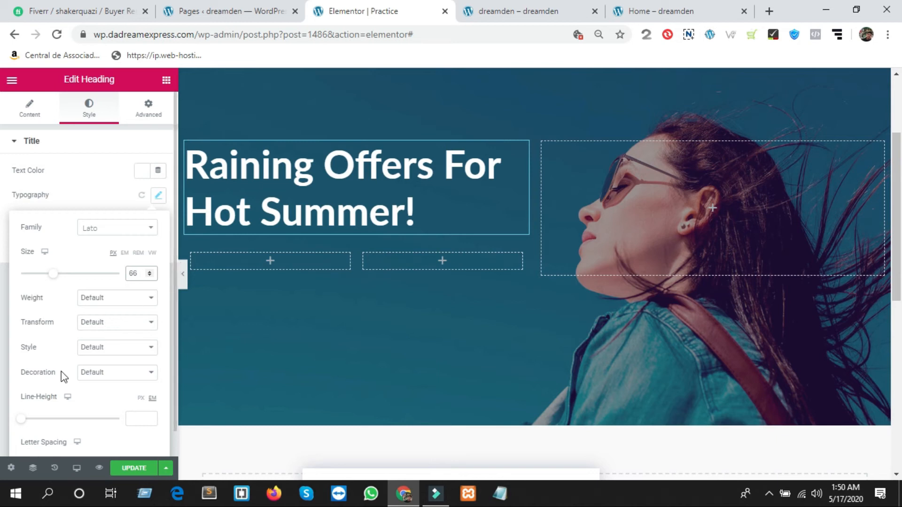
scroll(62, 378, down, 1)
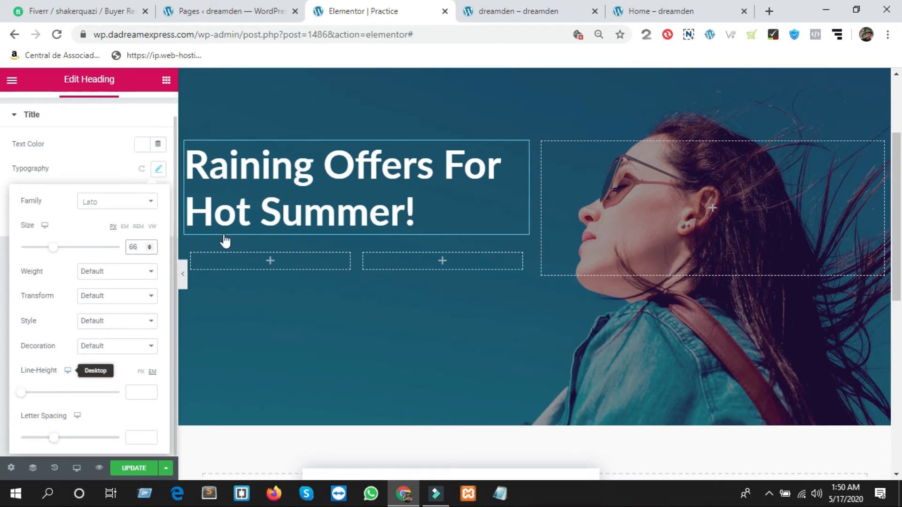
Compare the styled Practice heading with the heading on the original Home page.
click(629, 10)
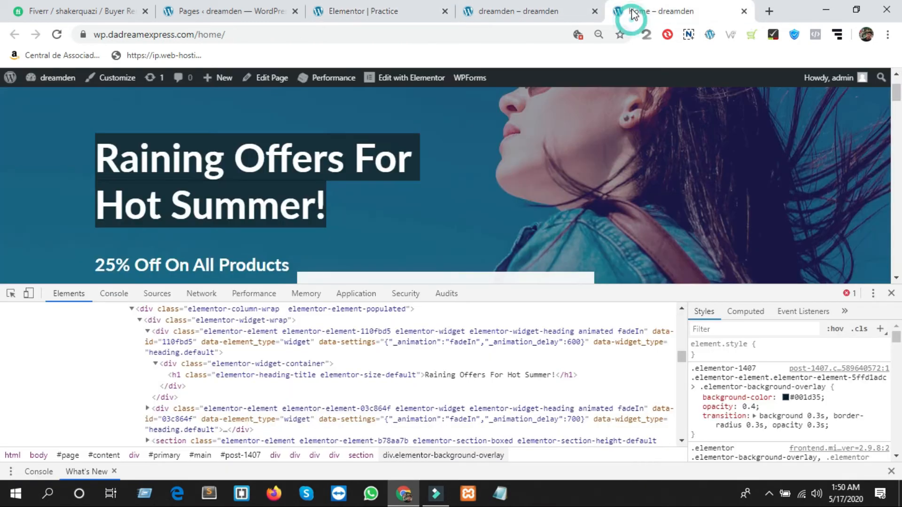
click(405, 174)
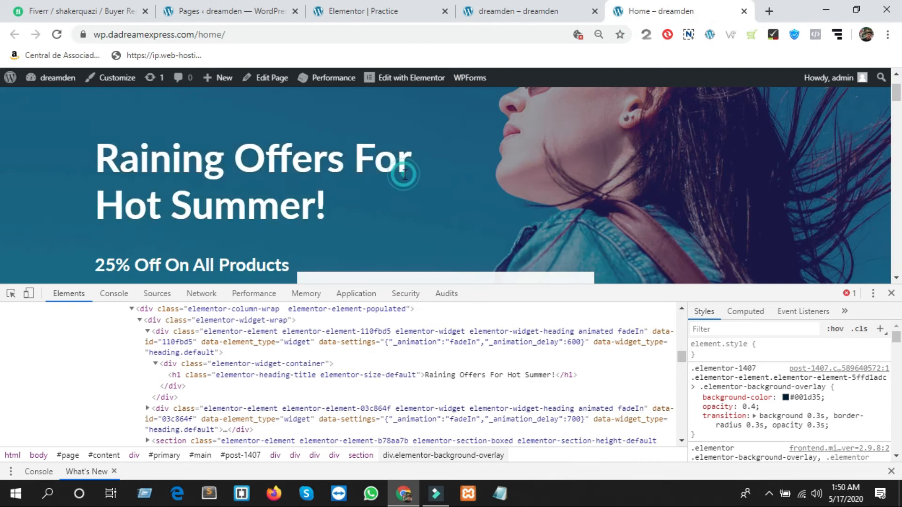
click(485, 9)
click(359, 14)
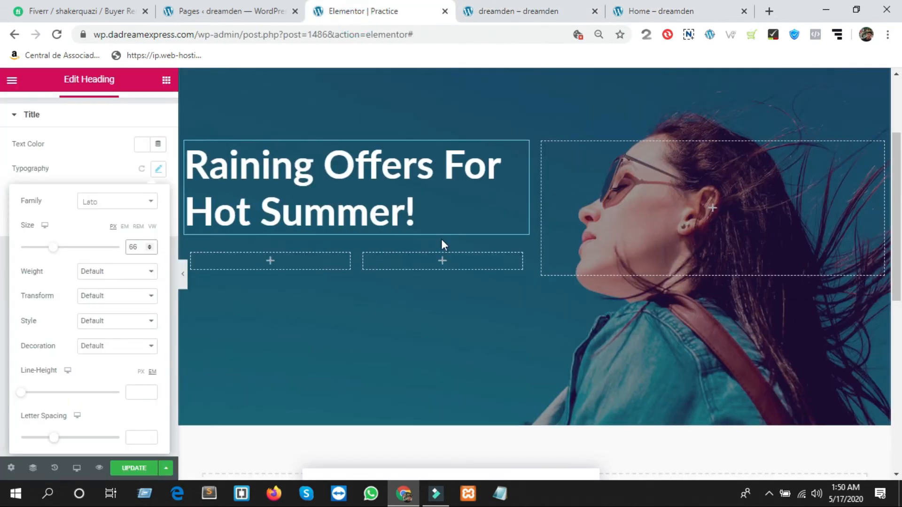
click(632, 10)
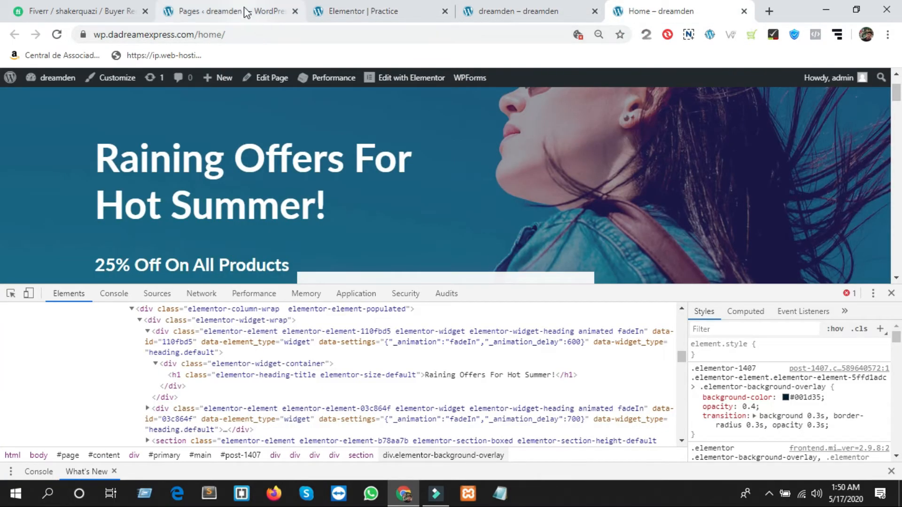
click(357, 11)
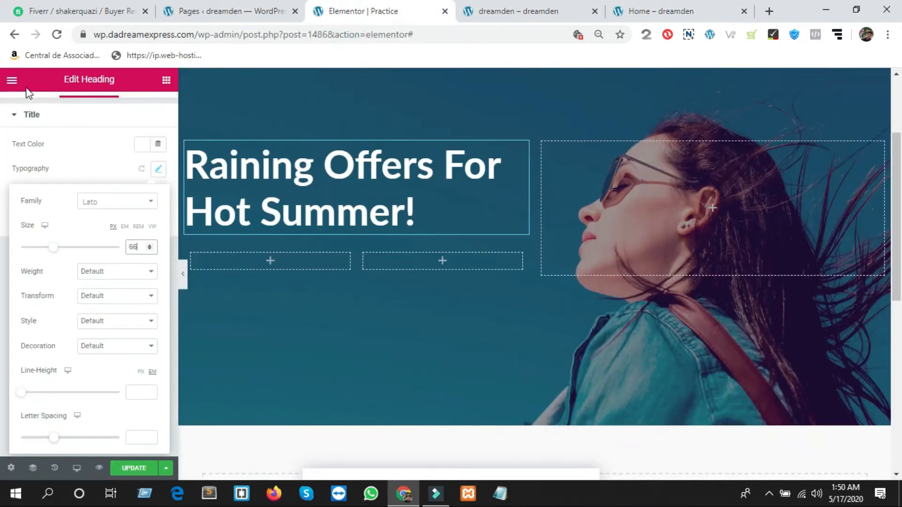
Reopen the heading's typography settings, try letter spacings of 12 and 1.2, and clear the value.
click(12, 81)
click(13, 81)
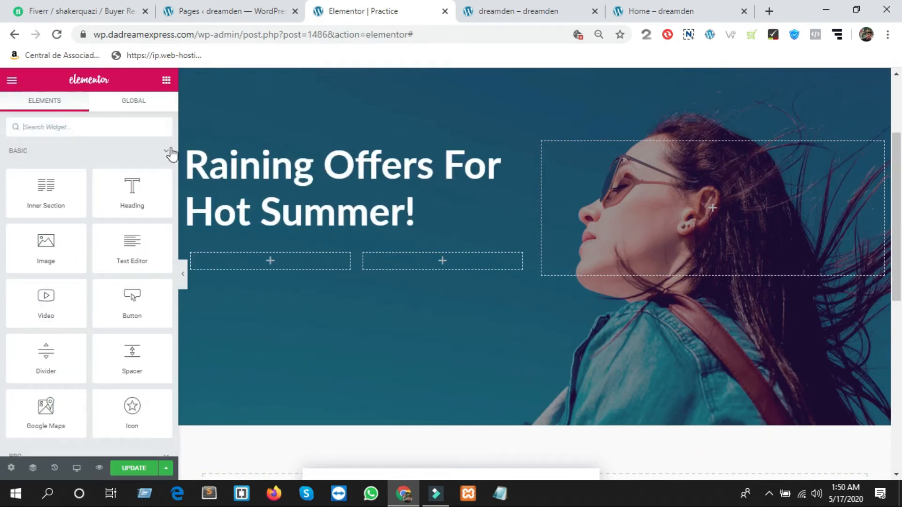
click(342, 188)
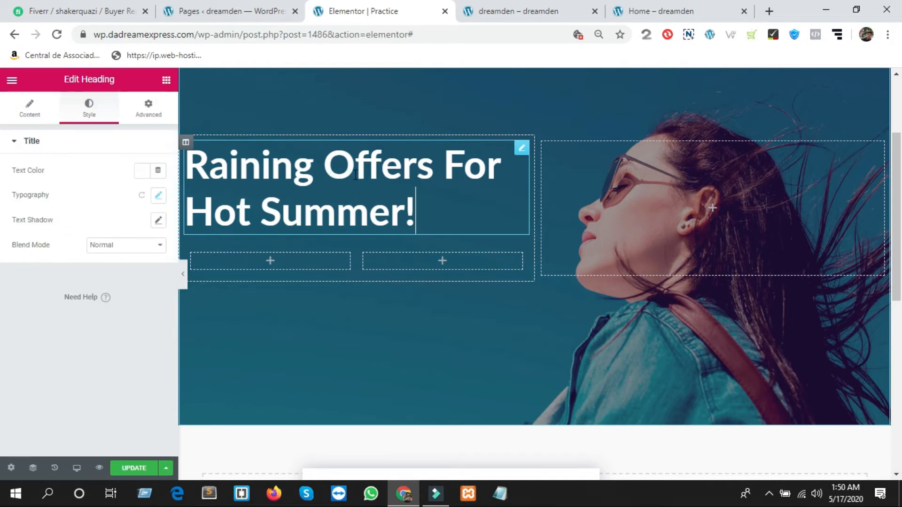
click(158, 195)
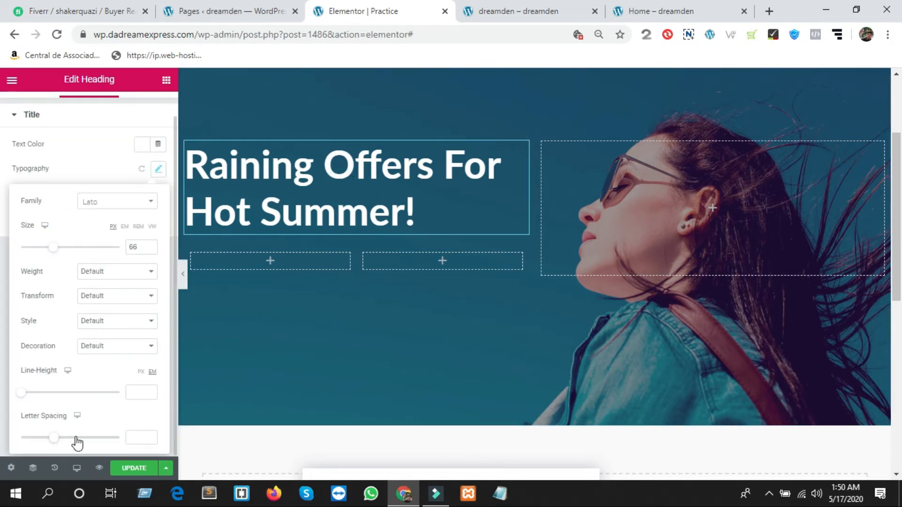
click(136, 438)
text(12)
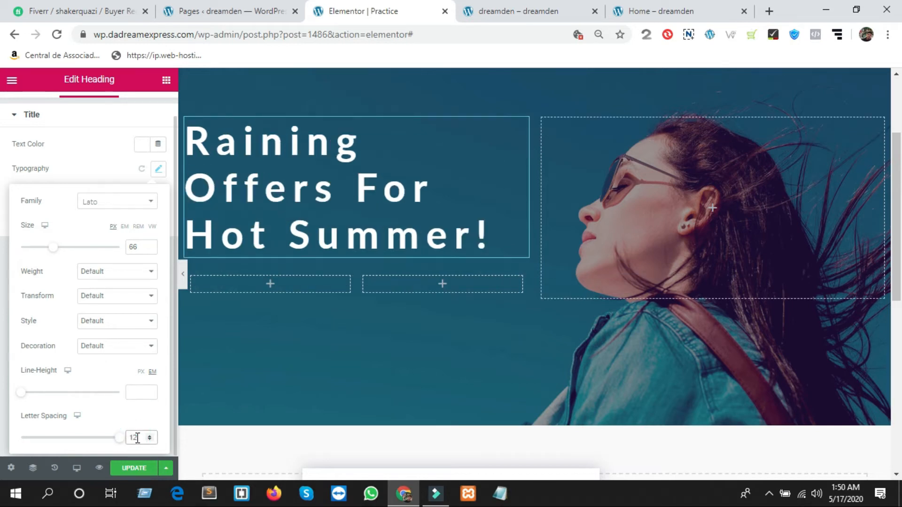
key(BackSpace)
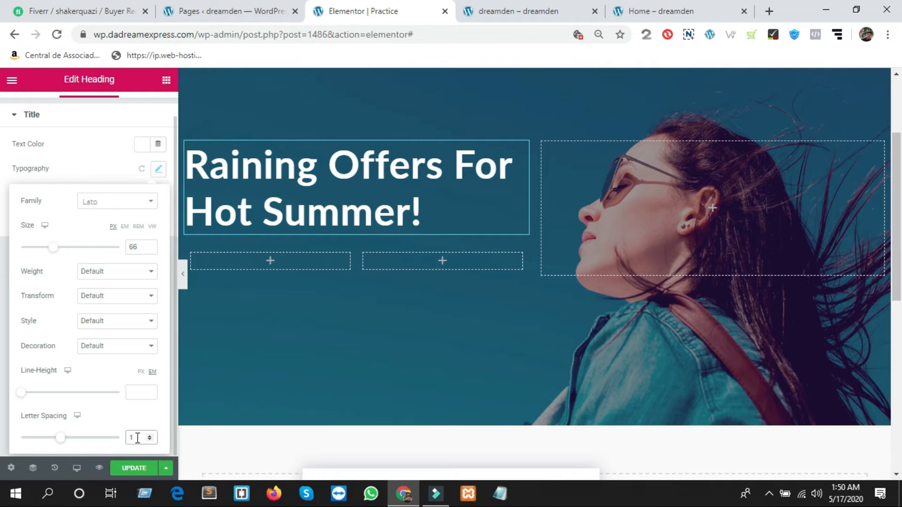
text(.2)
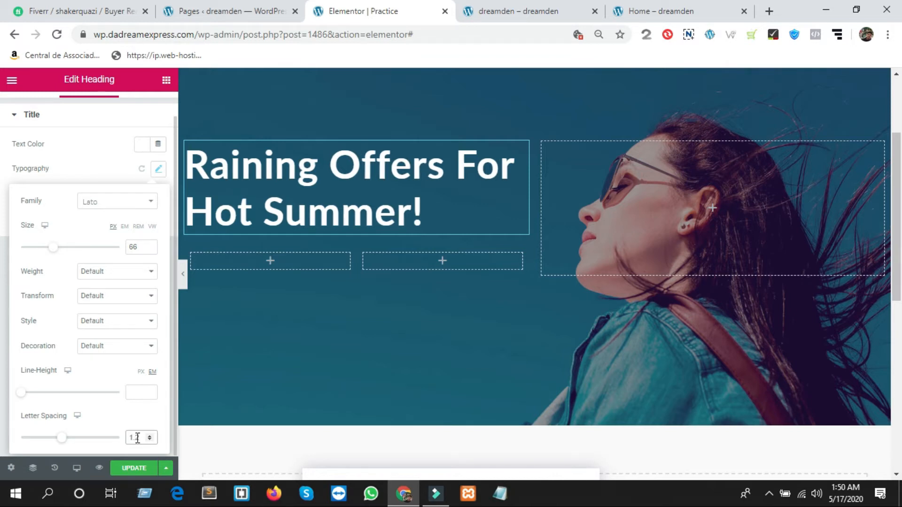
key(BackSpace)
key(BackSpace)
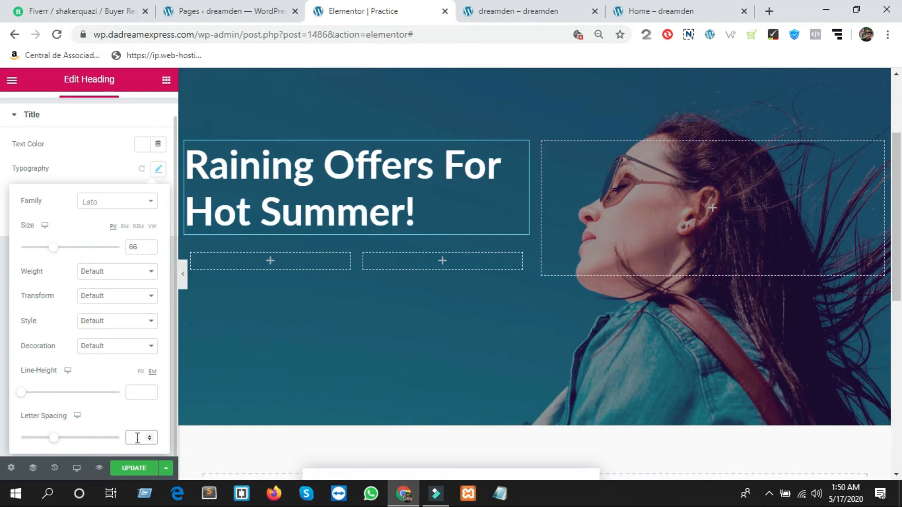
Set the hero heading's line height to 1.2 em and switch to the Practice page preview.
click(137, 390)
text(1.2)
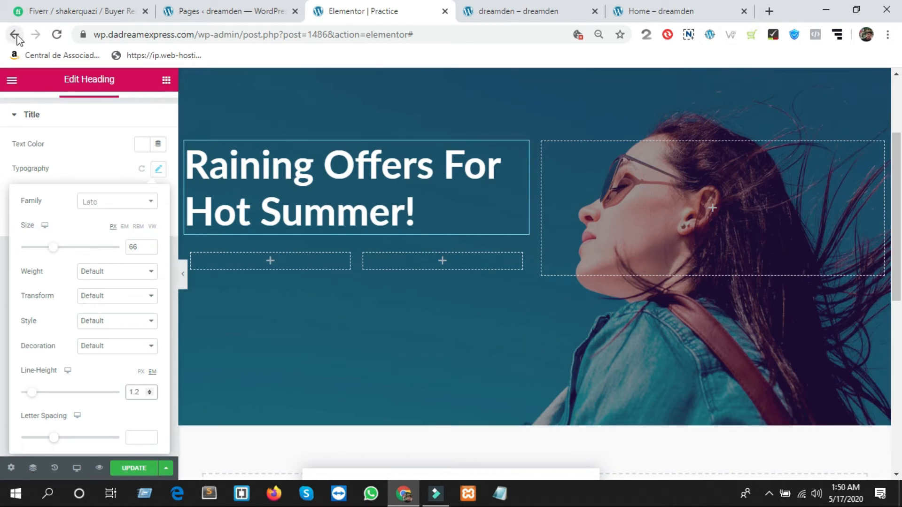
click(502, 11)
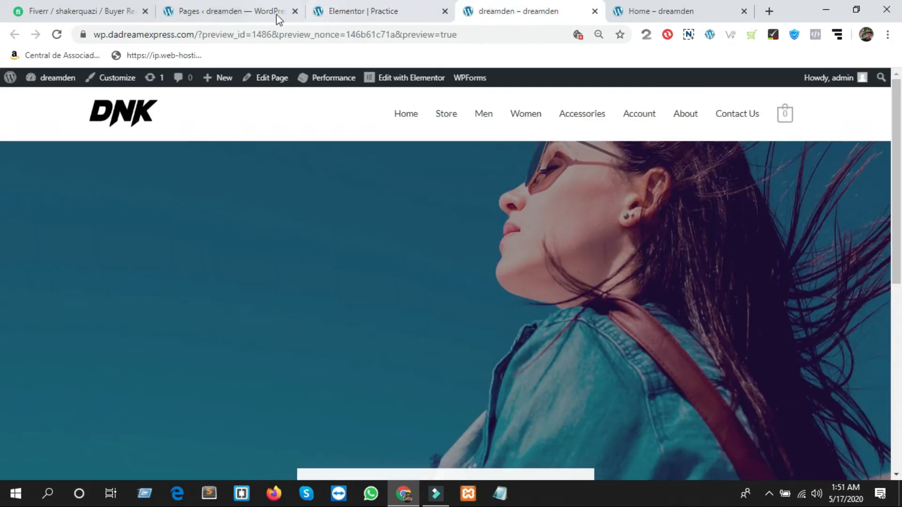
Return to the Elementor editor and add a Heading widget between the hero heading and the inner section.
click(387, 2)
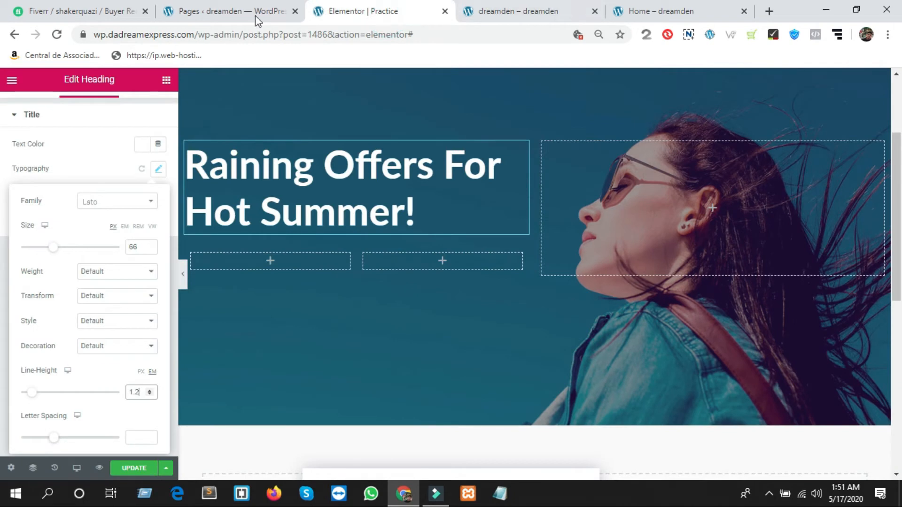
click(11, 81)
click(12, 81)
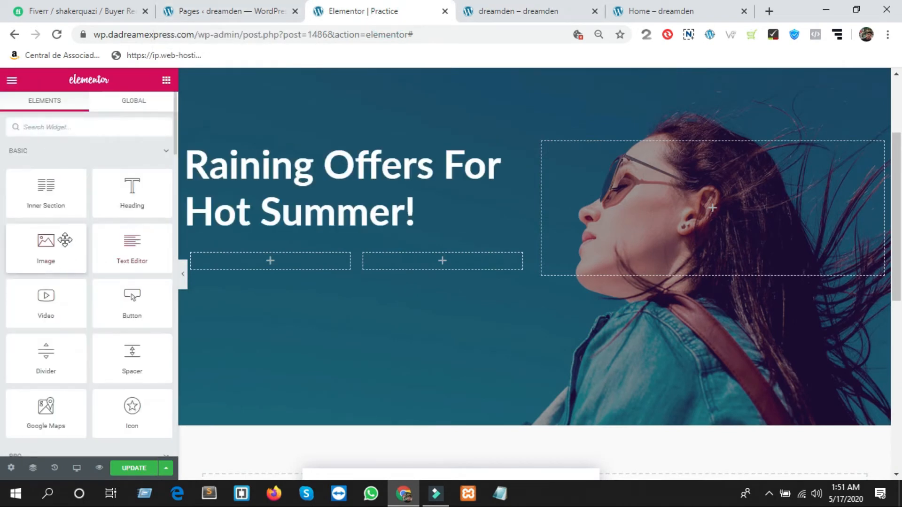
drag(135, 203, 345, 241)
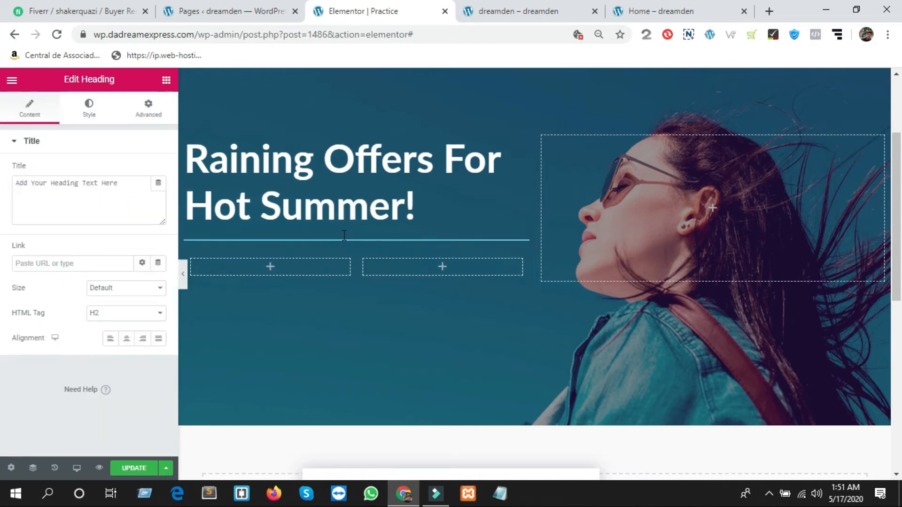
Inspect the subheading under the hero heading on the original Home page and copy its text.
click(519, 13)
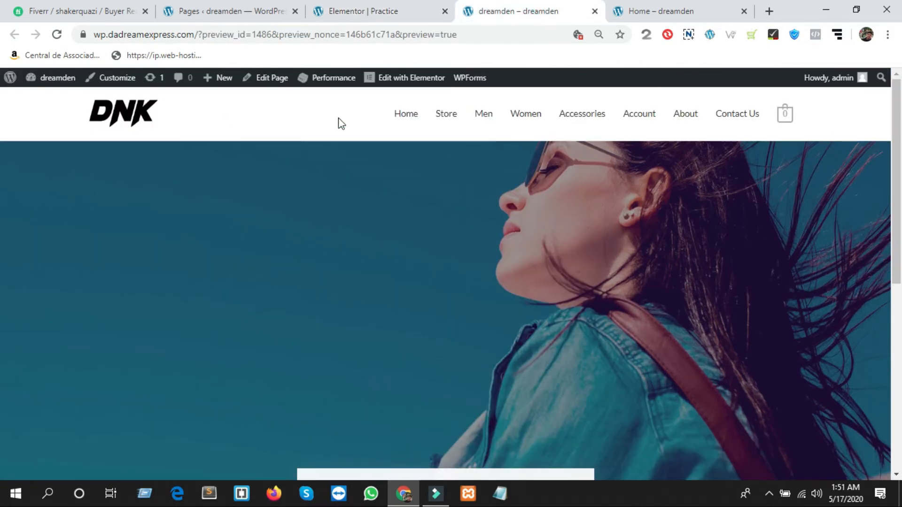
click(652, 11)
click(13, 294)
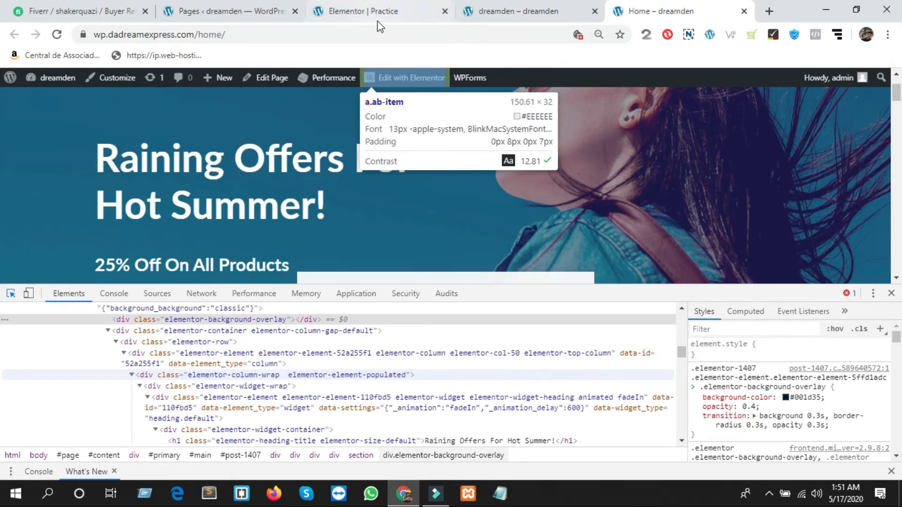
click(384, 7)
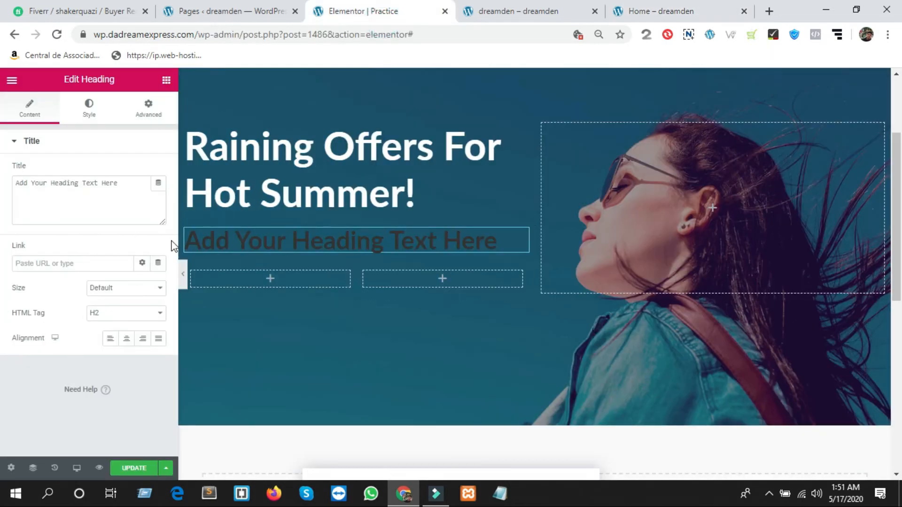
click(659, 11)
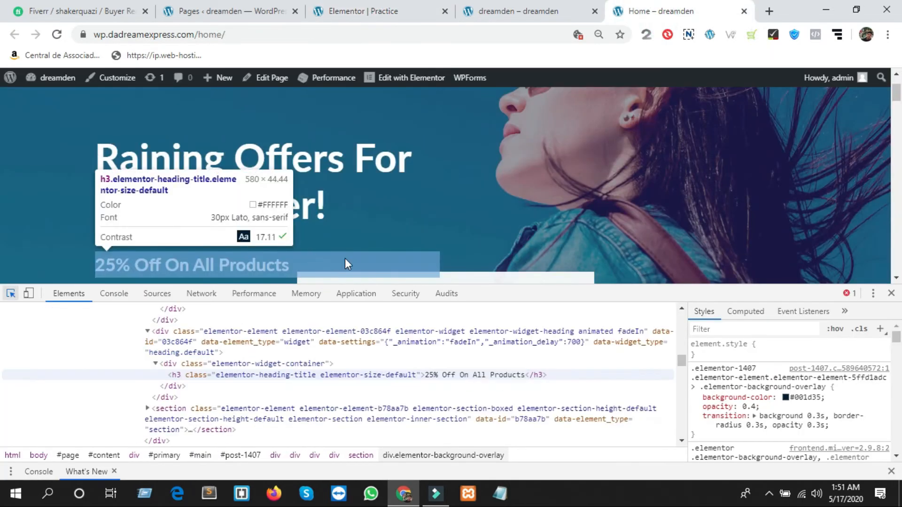
click(11, 293)
drag(292, 268, 97, 261)
key(ctrl+c)
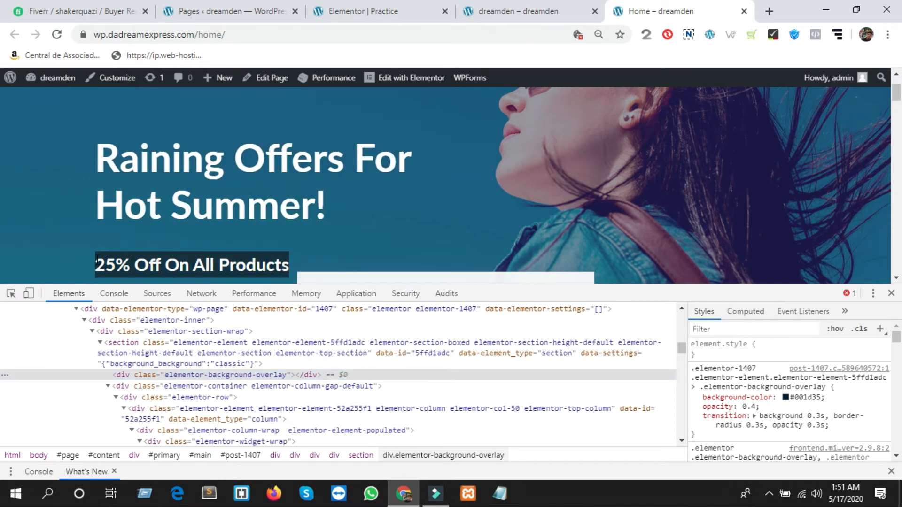
Replace the new heading's title with "25% Off On All Products" and set its HTML tag to H3.
click(381, 12)
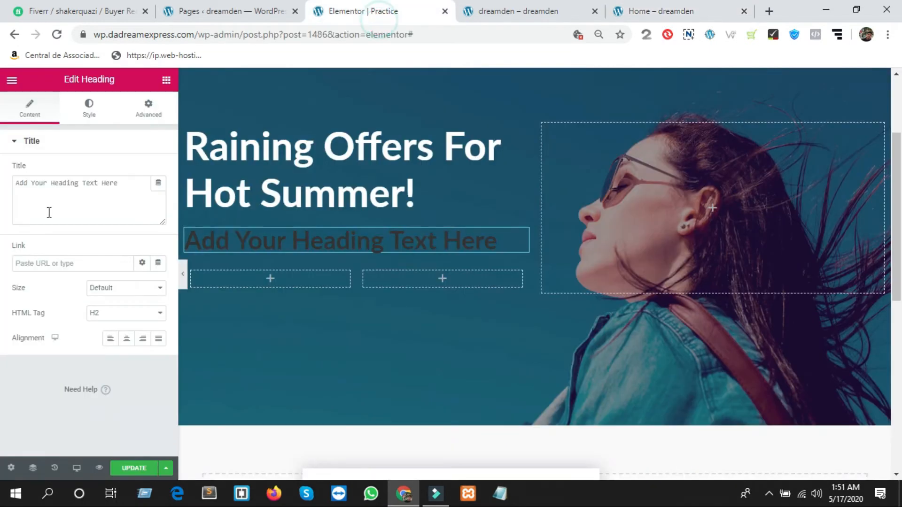
triple_click(125, 182)
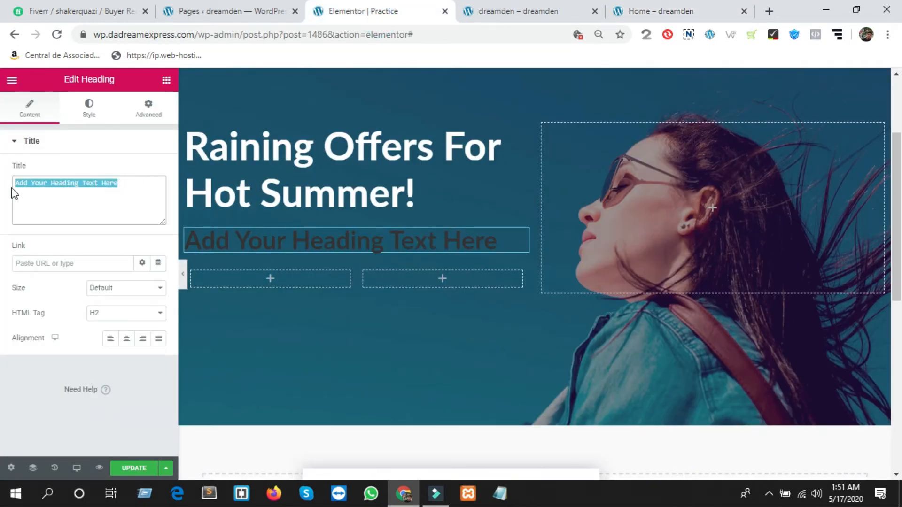
key(ctrl+v)
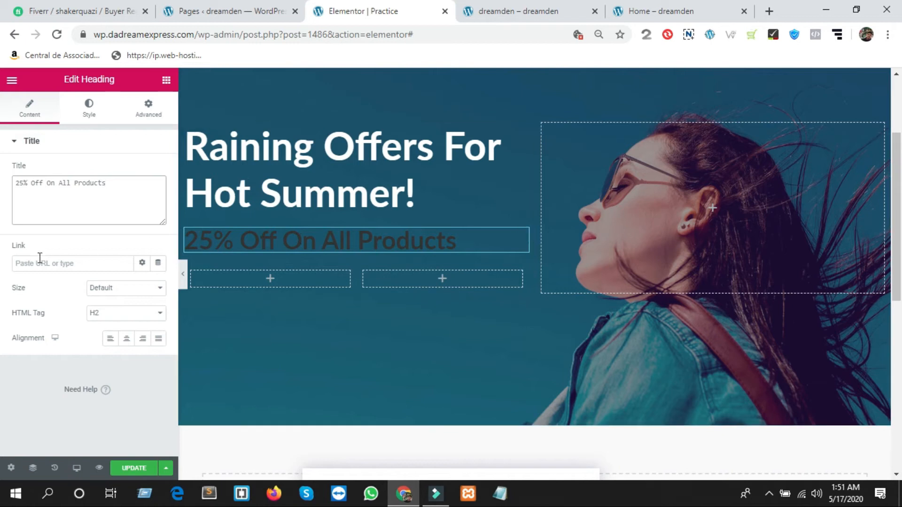
click(113, 312)
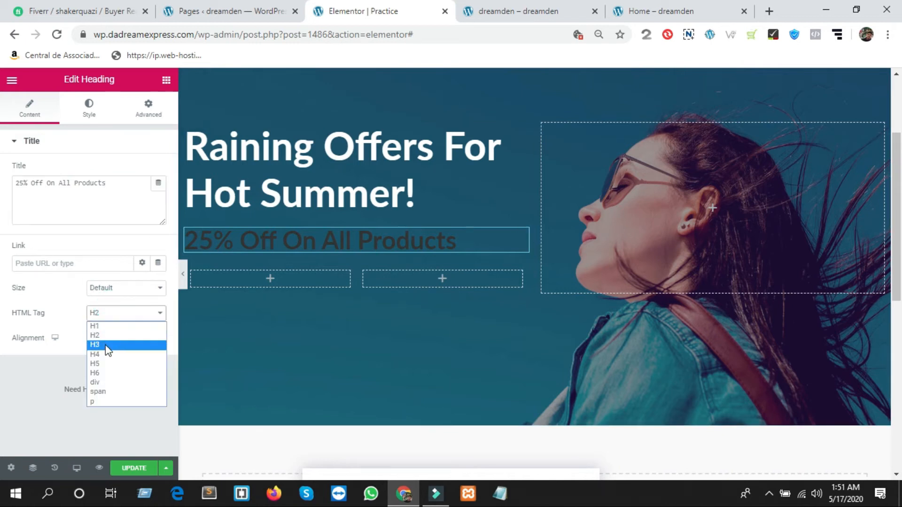
click(106, 345)
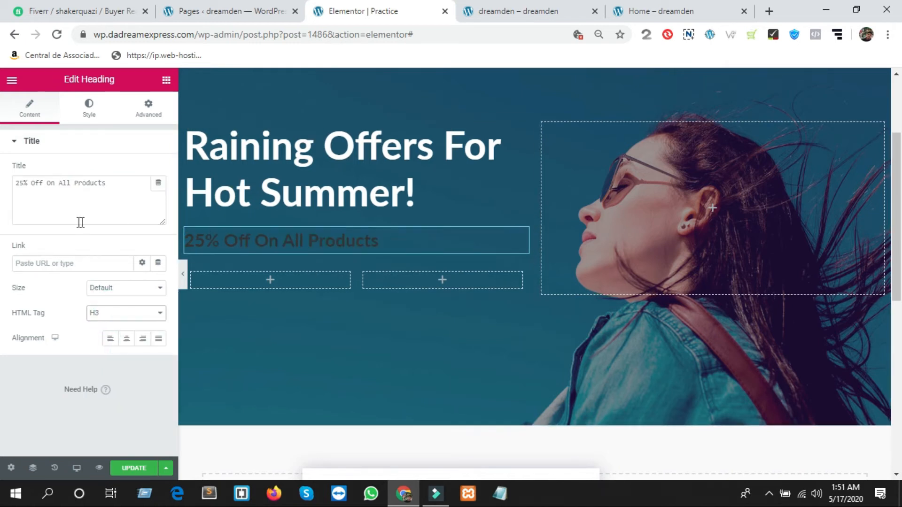
Add a Spacer widget between the hero heading and the "25% Off On All Products" subheading.
click(17, 79)
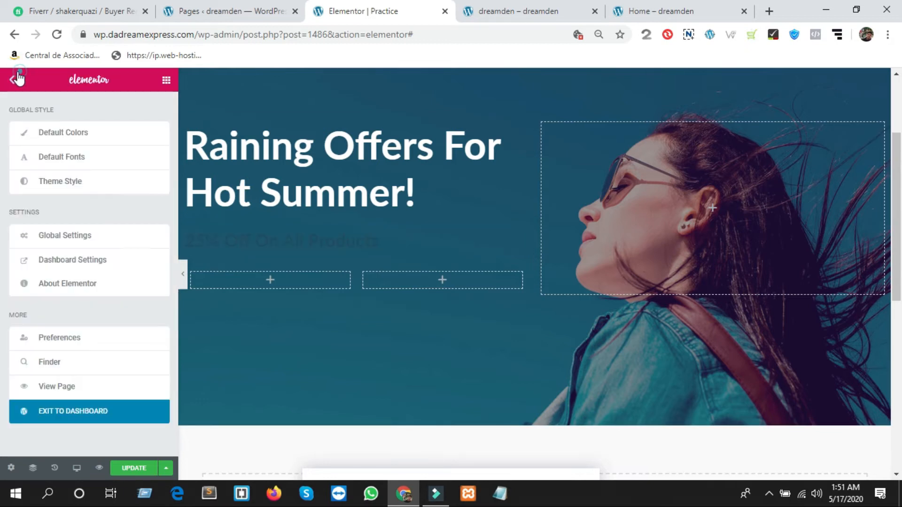
click(16, 77)
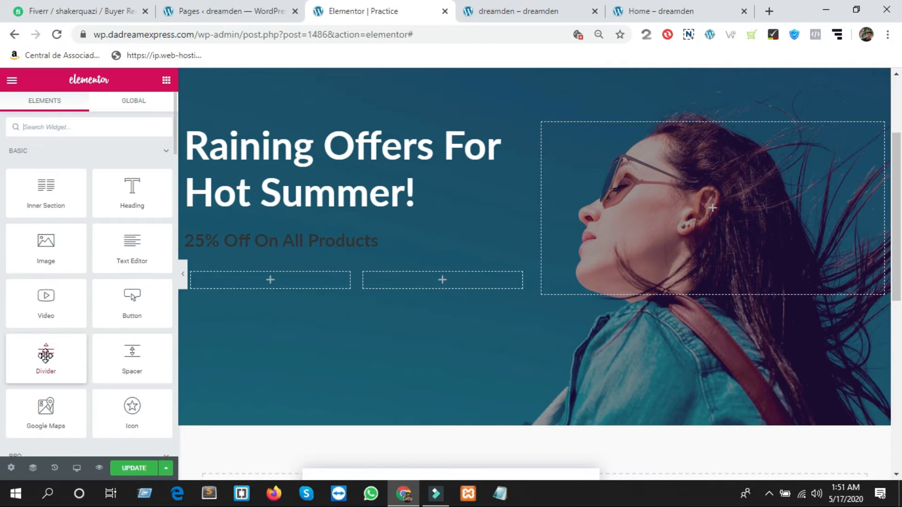
drag(132, 356, 272, 213)
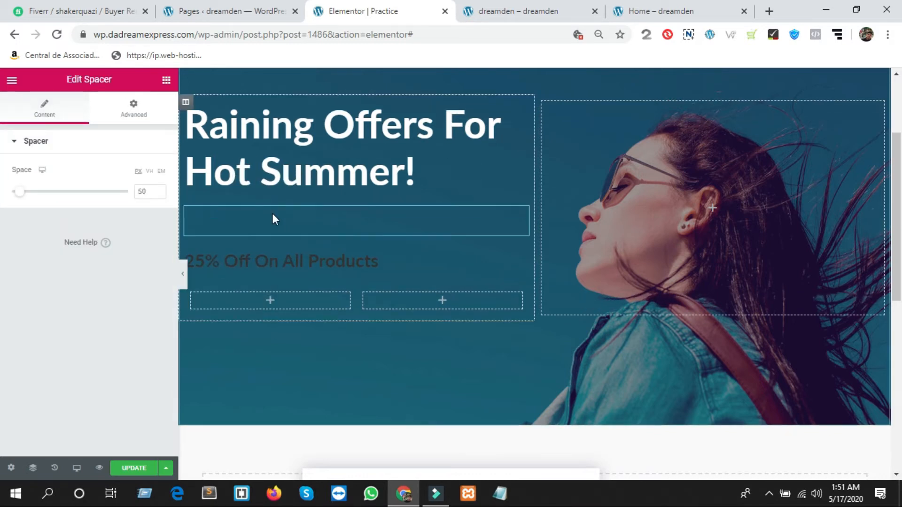
Reduce the spacer's space to 37 px.
click(20, 192)
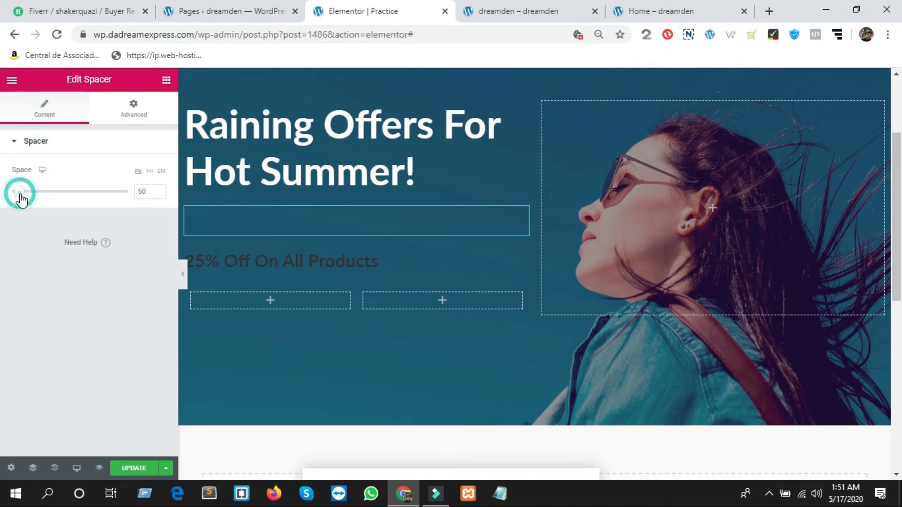
click(160, 195)
click(160, 195)
click(160, 195)
click(160, 195)
click(159, 195)
click(160, 195)
click(160, 195)
click(159, 195)
click(160, 195)
click(159, 194)
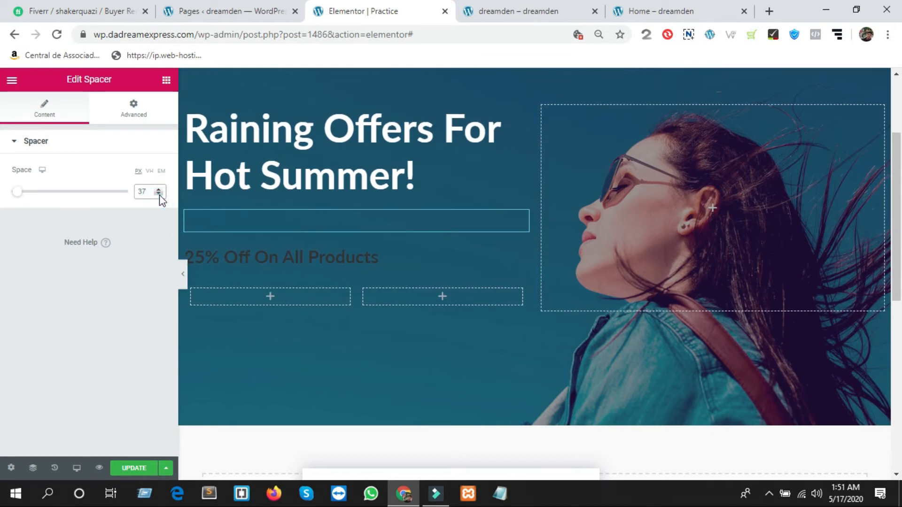
Set the text color of the "25% Off On All Products" subheading to white.
click(269, 255)
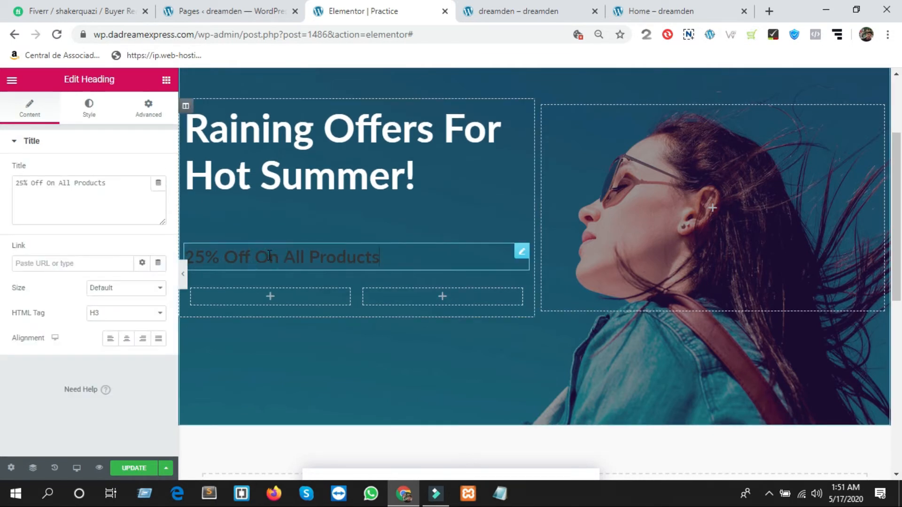
click(87, 117)
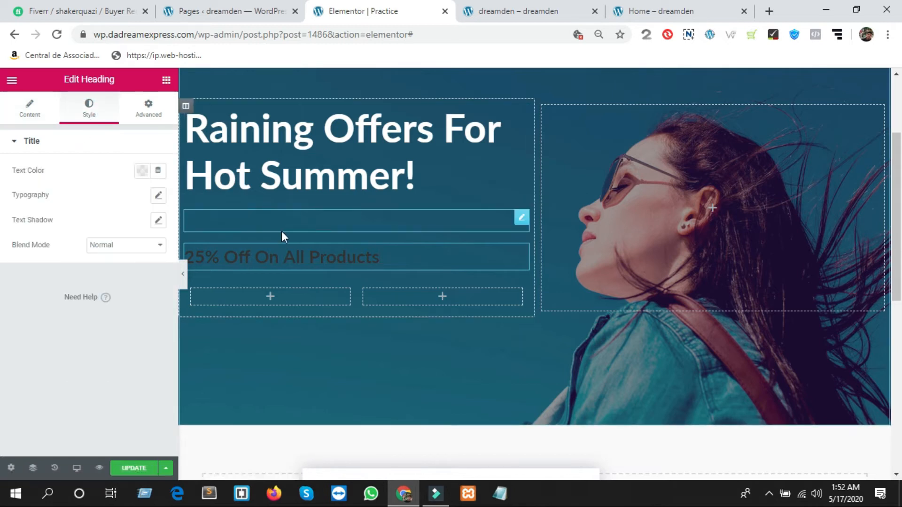
click(307, 162)
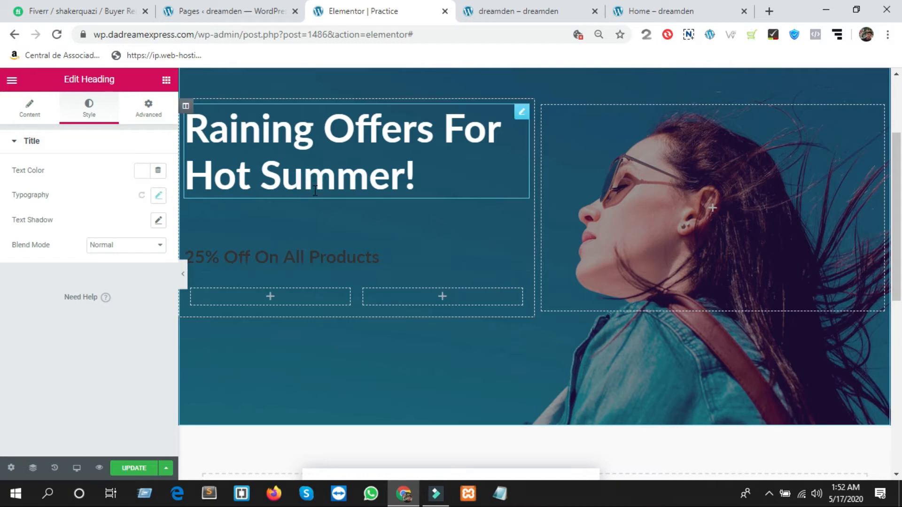
click(269, 260)
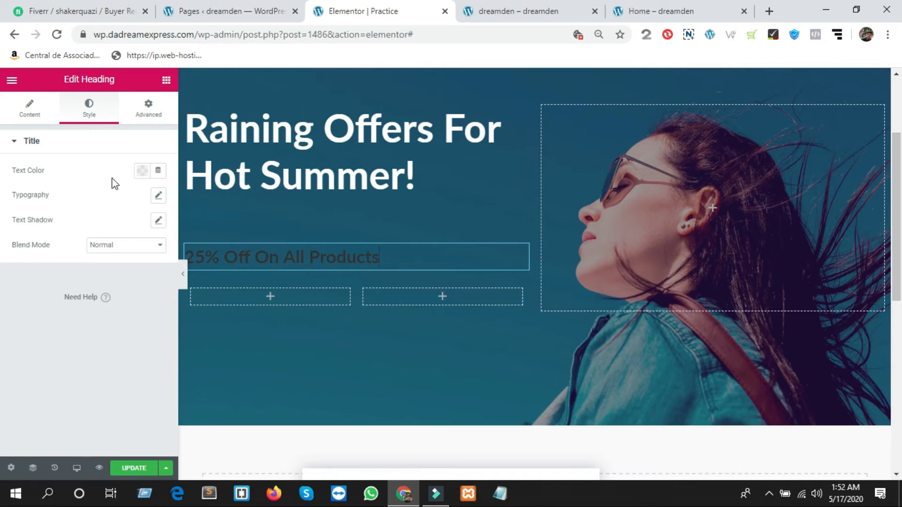
click(142, 171)
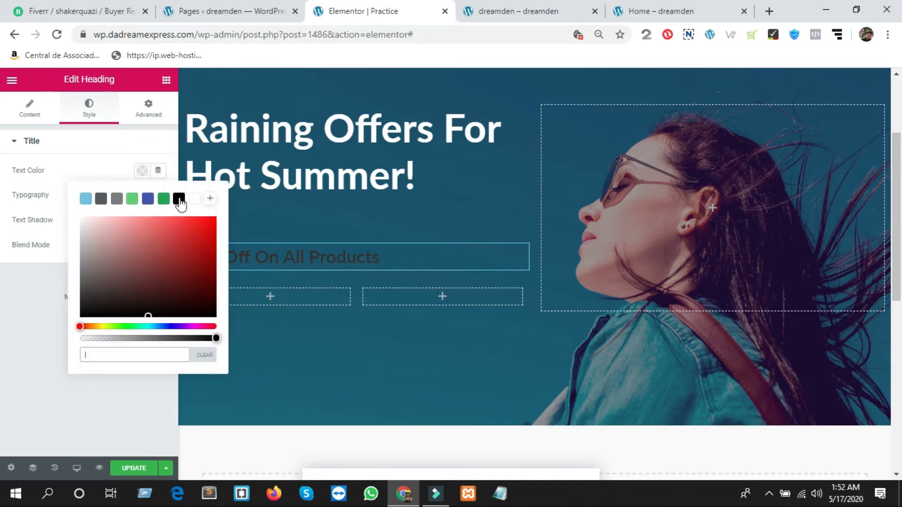
click(195, 199)
click(18, 312)
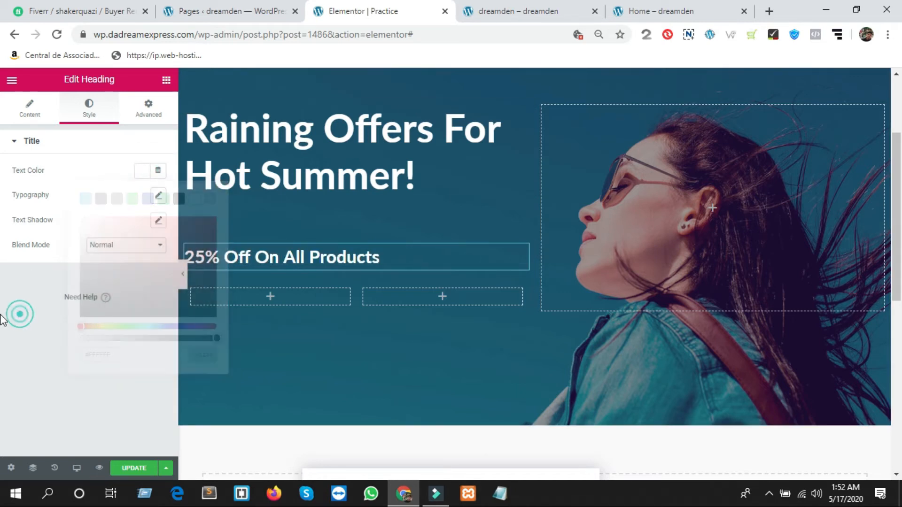
Set the subheading's typography to Lato at 30 px with a line height of 1.2 em, and update the page.
click(158, 195)
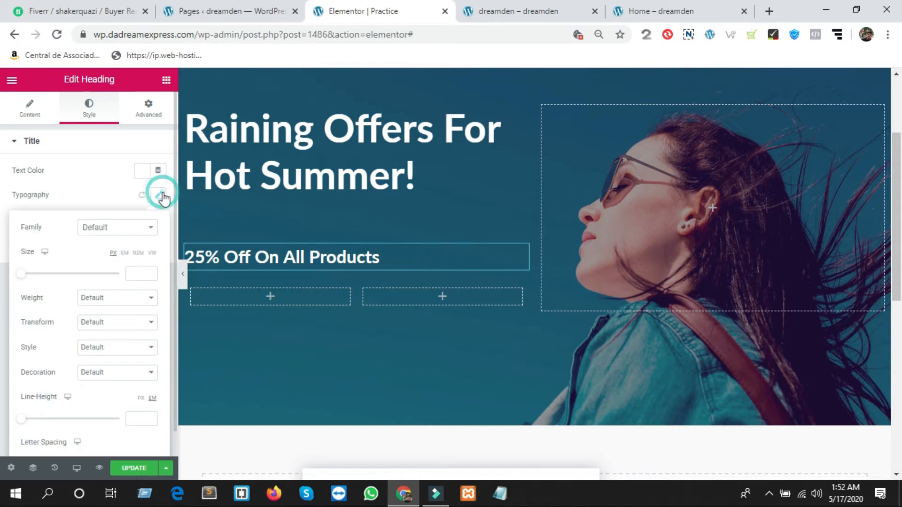
click(118, 228)
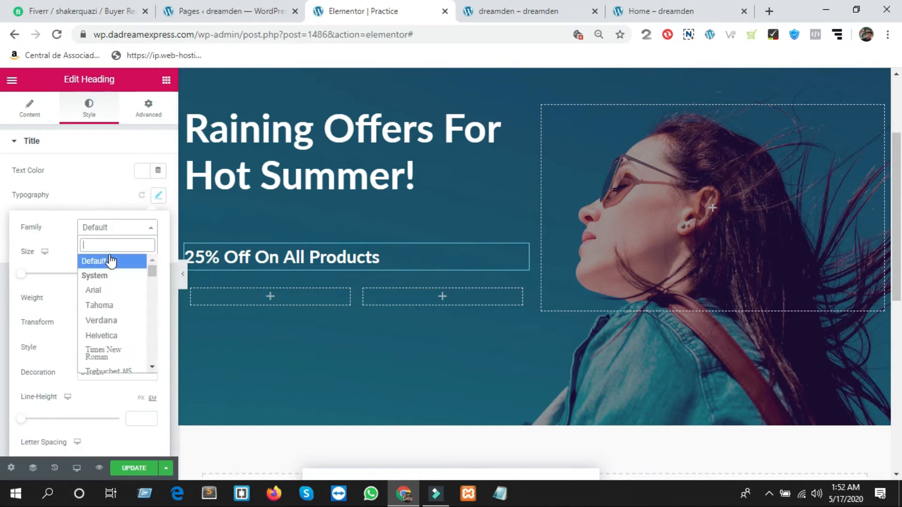
text(lato)
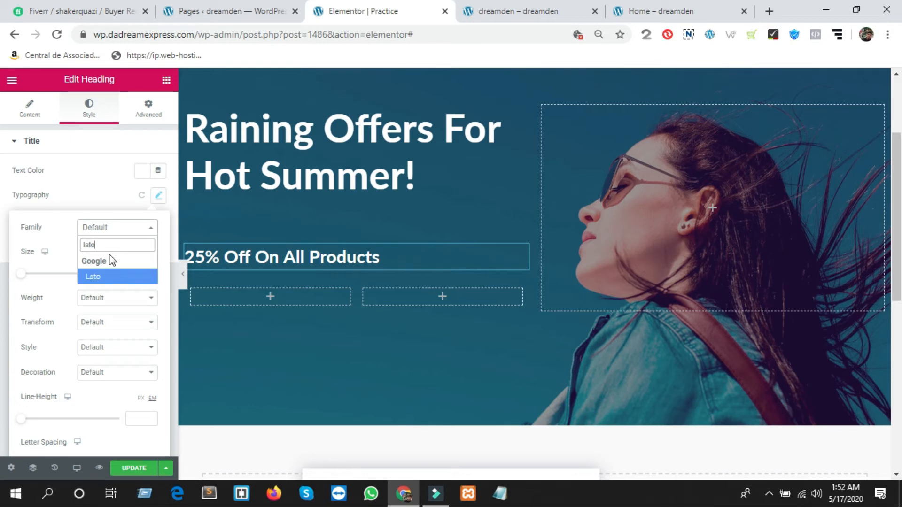
key(Return)
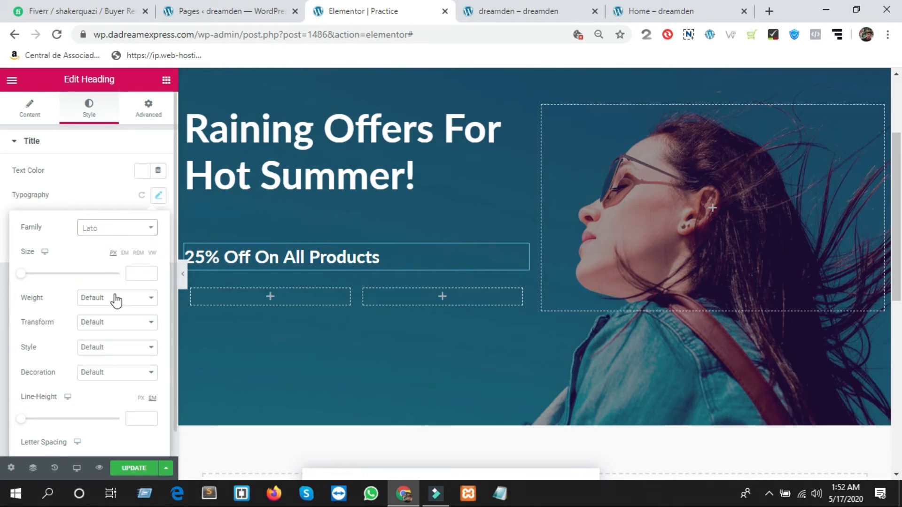
click(136, 273)
text(30)
scroll(137, 305, down, 1)
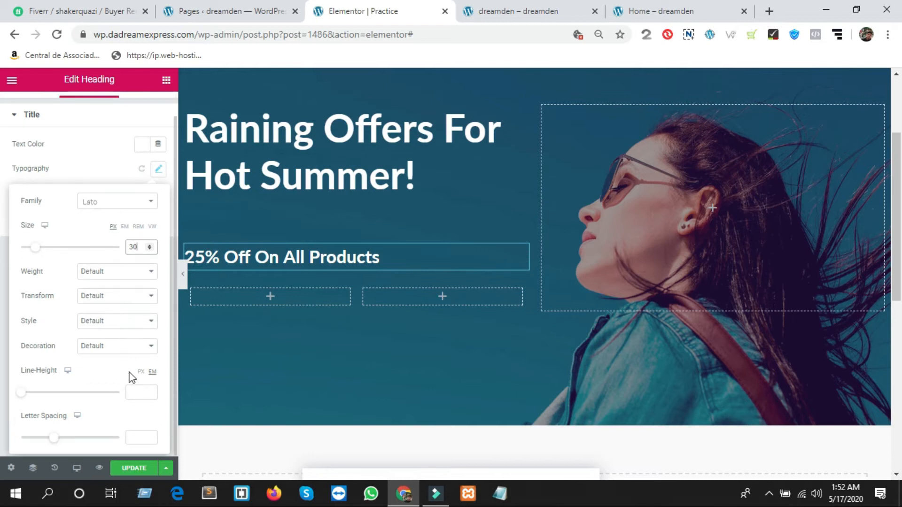
click(139, 389)
text(1.2)
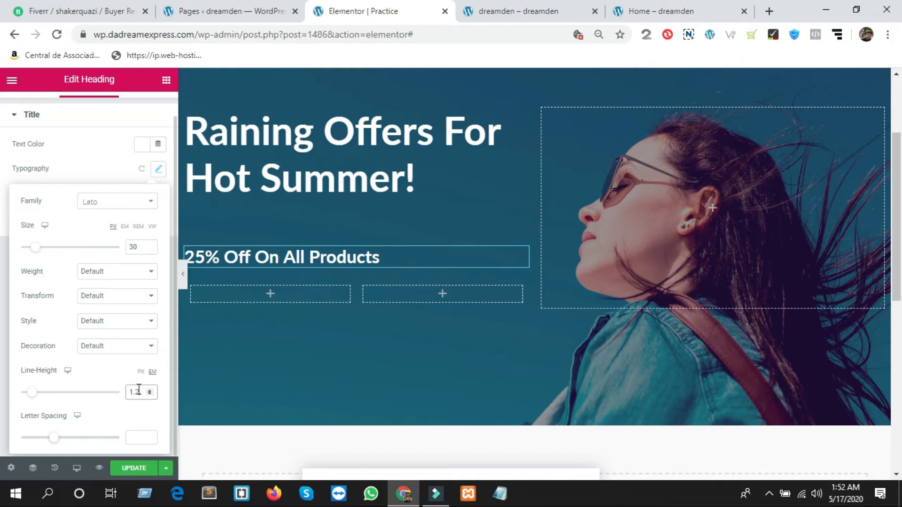
click(134, 468)
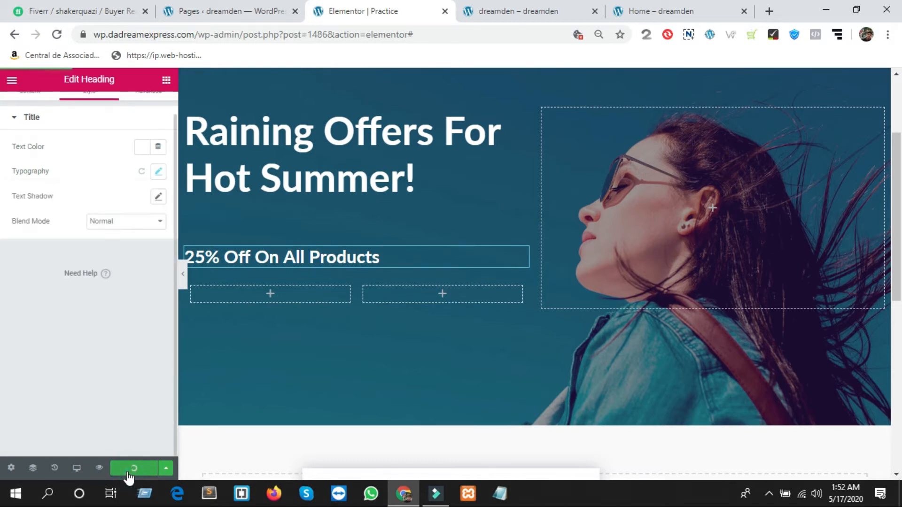
Compare the hero text's layout in the Practice page preview with the original Home page.
click(514, 12)
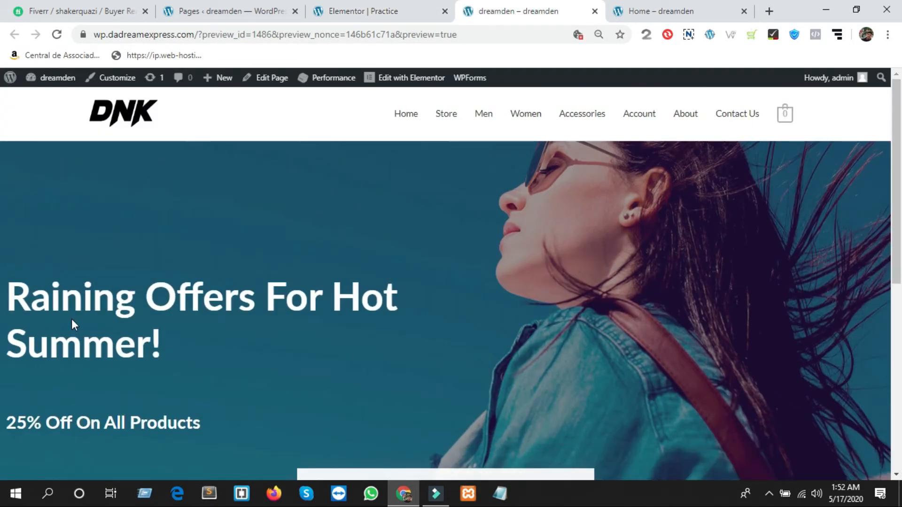
click(687, 12)
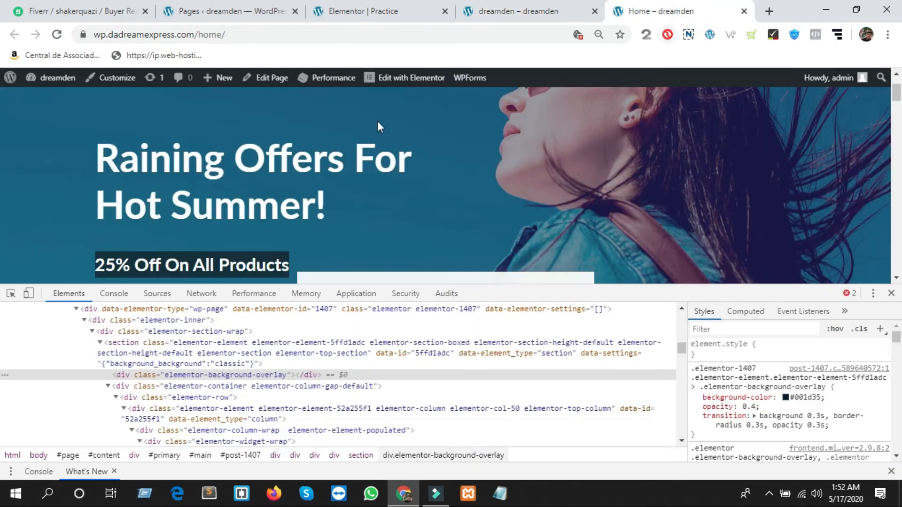
click(498, 9)
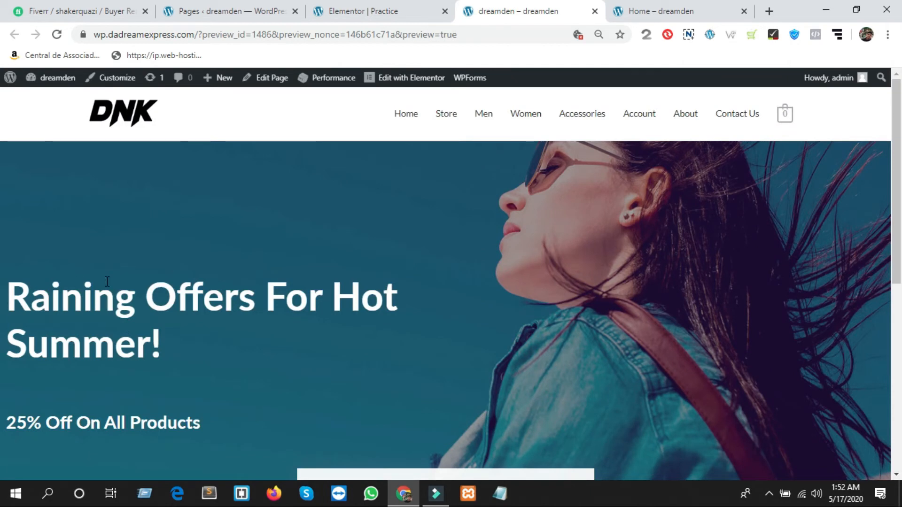
scroll(107, 280, down, 4)
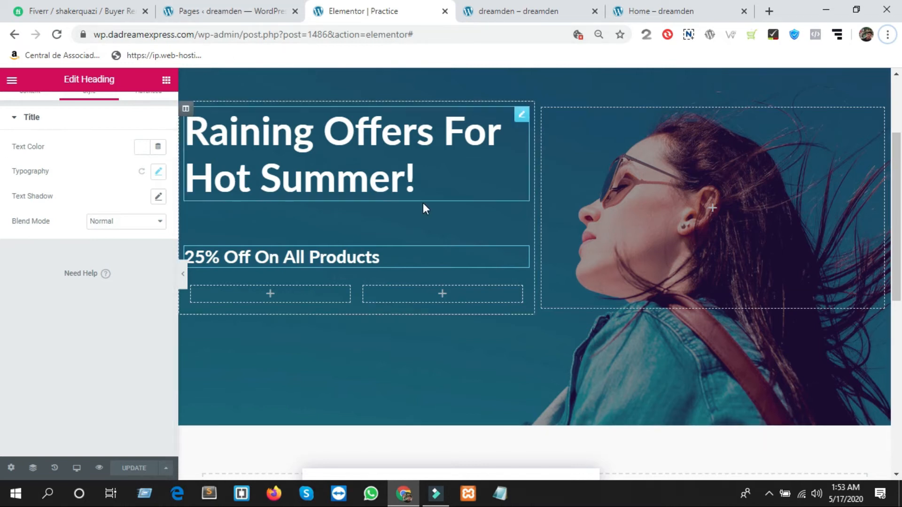
Clear the hero section's boxed content width value and update the page.
scroll(423, 202, up, 3)
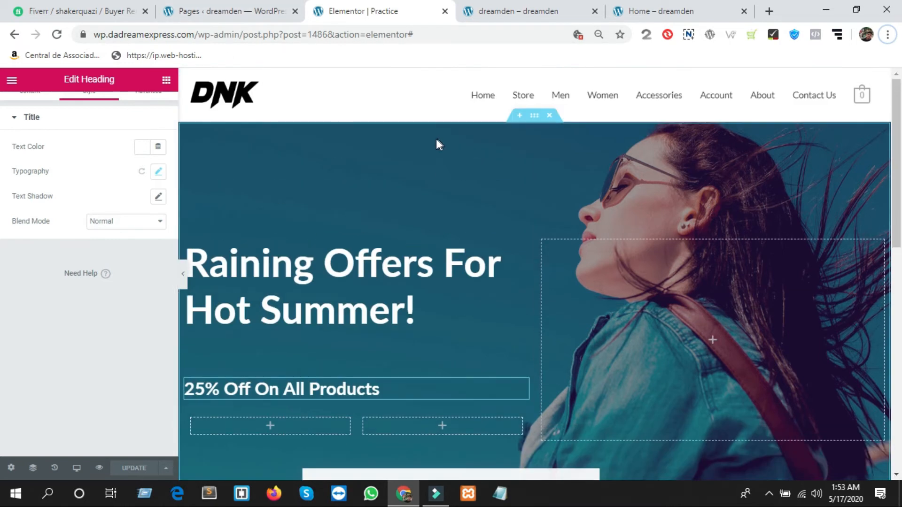
click(534, 118)
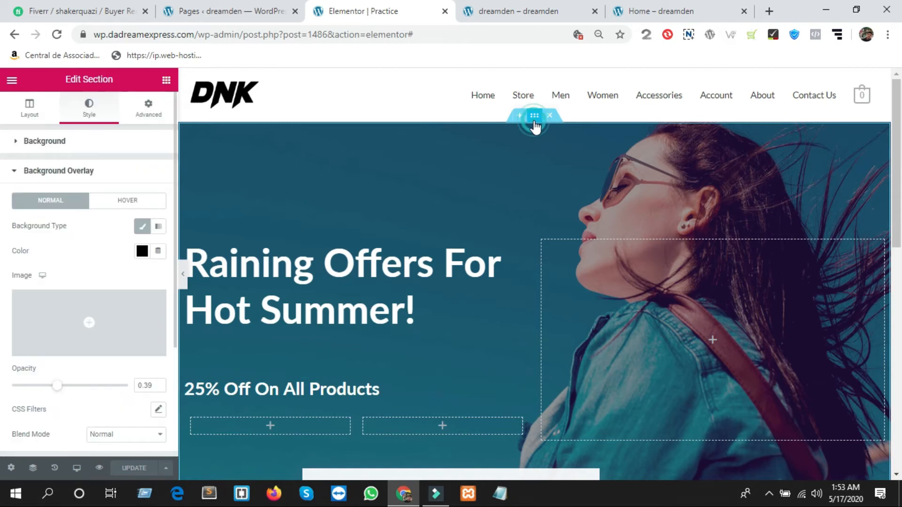
click(36, 109)
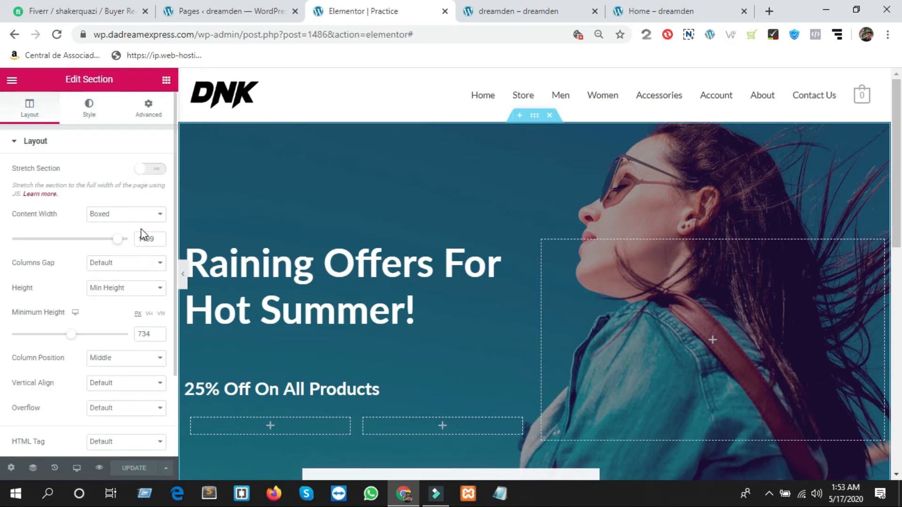
click(158, 237)
click(158, 237)
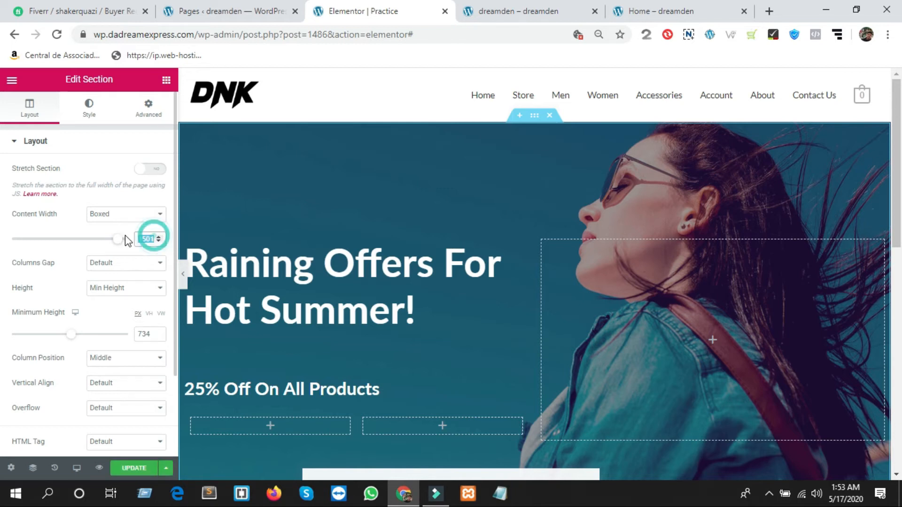
key(BackSpace)
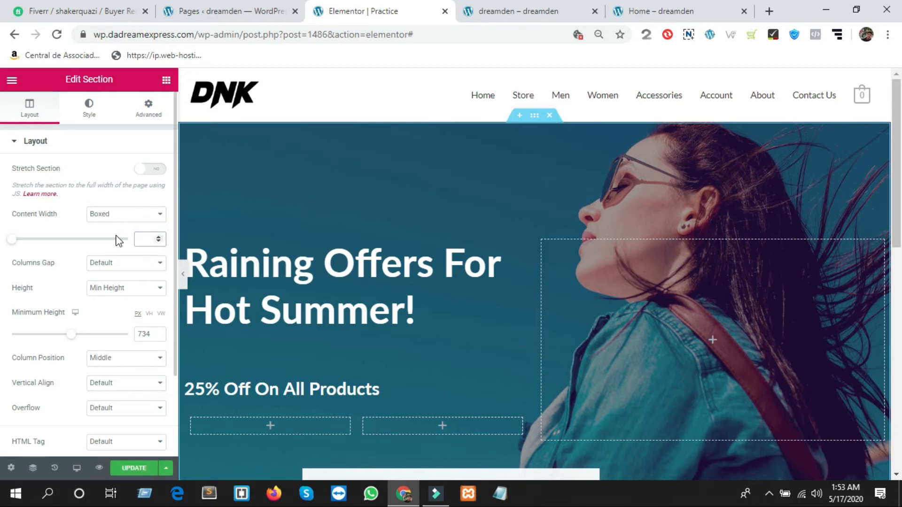
scroll(127, 329, down, 3)
click(129, 464)
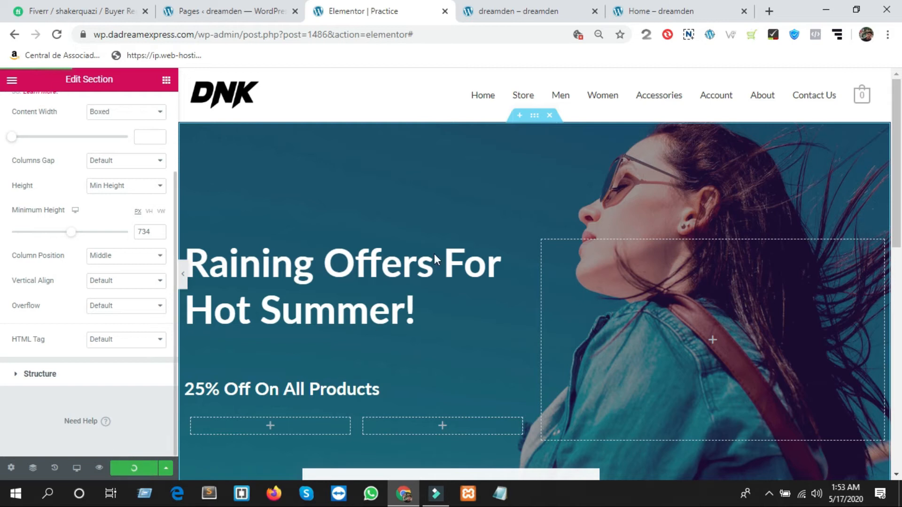
Compare the position and spacing of the hero headings in the Practice page preview with the original Home page.
click(480, 19)
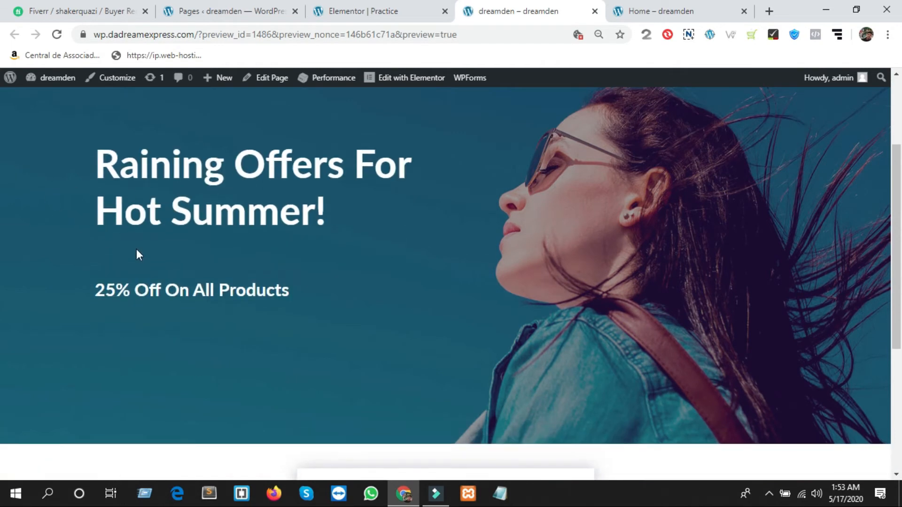
scroll(136, 249, down, 2)
click(652, 12)
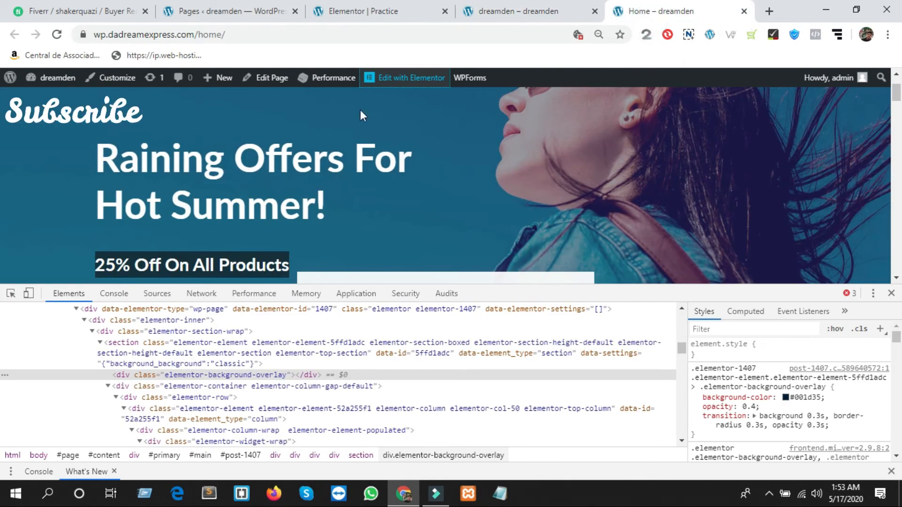
click(381, 18)
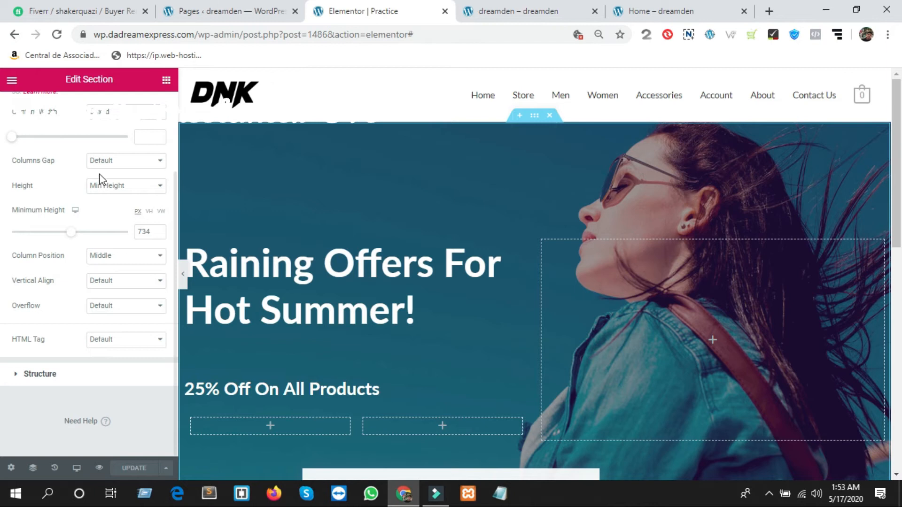
scroll(410, 200, down, 3)
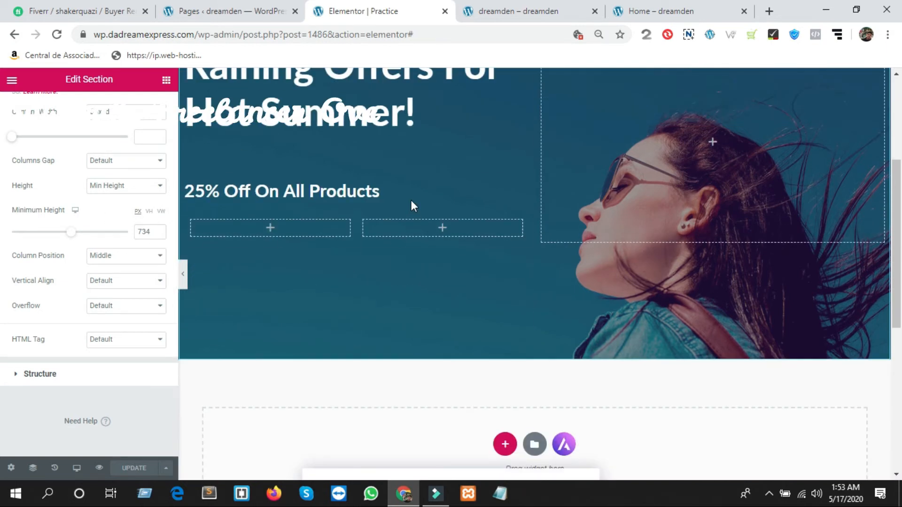
click(545, 9)
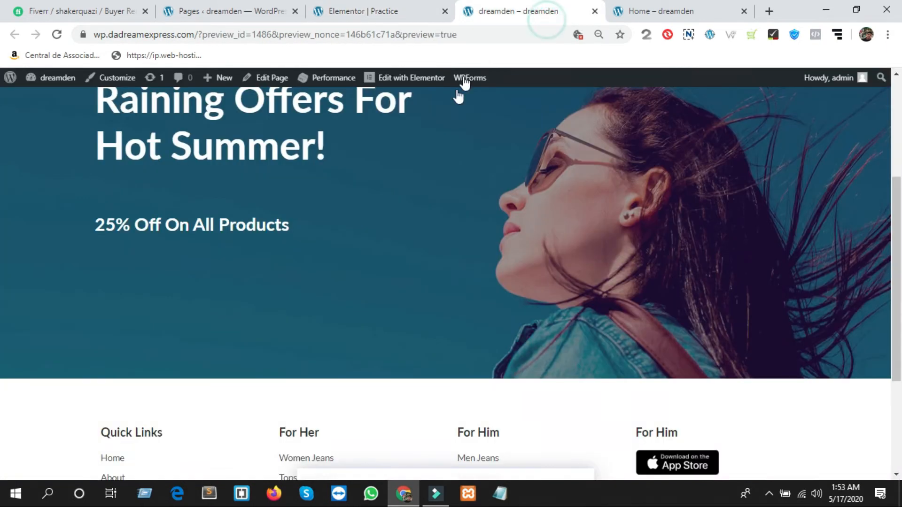
click(662, 6)
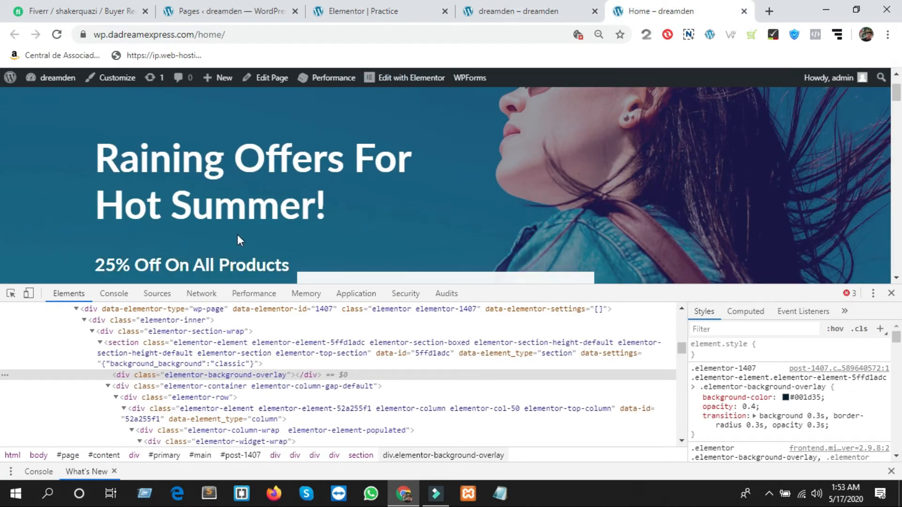
click(526, 10)
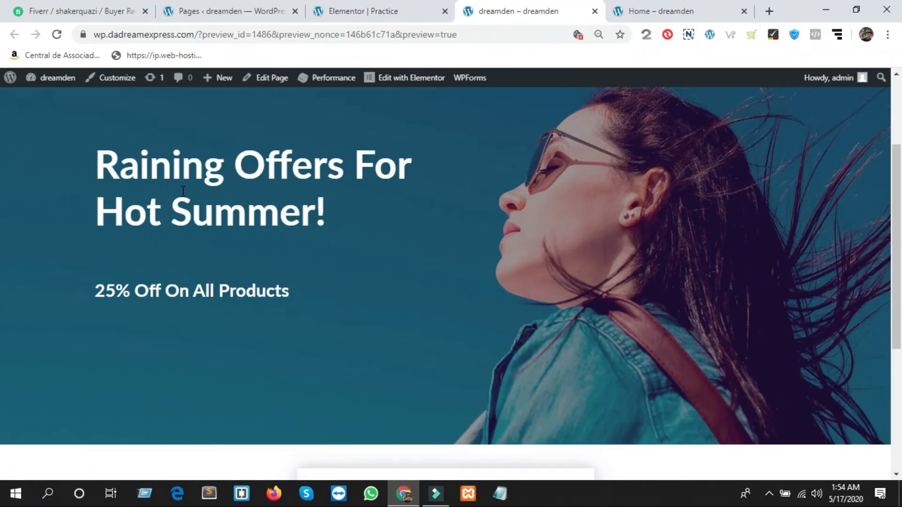
click(648, 7)
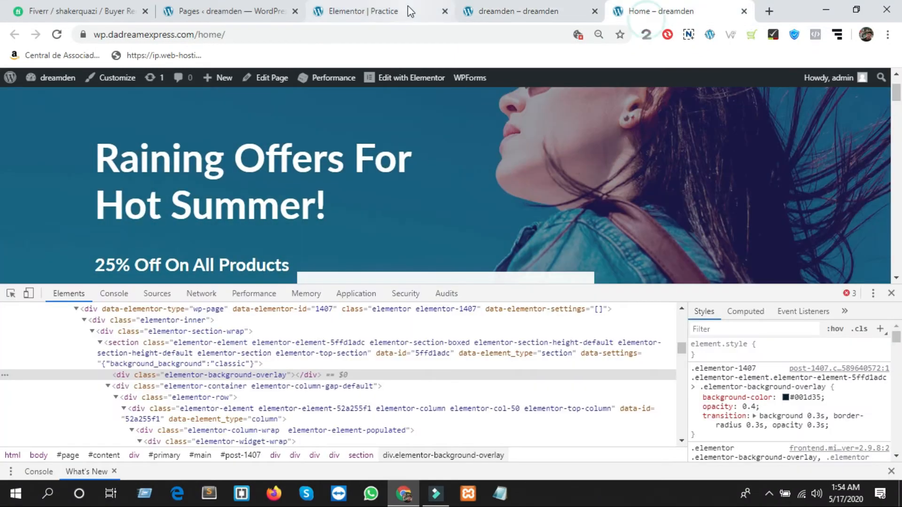
click(369, 11)
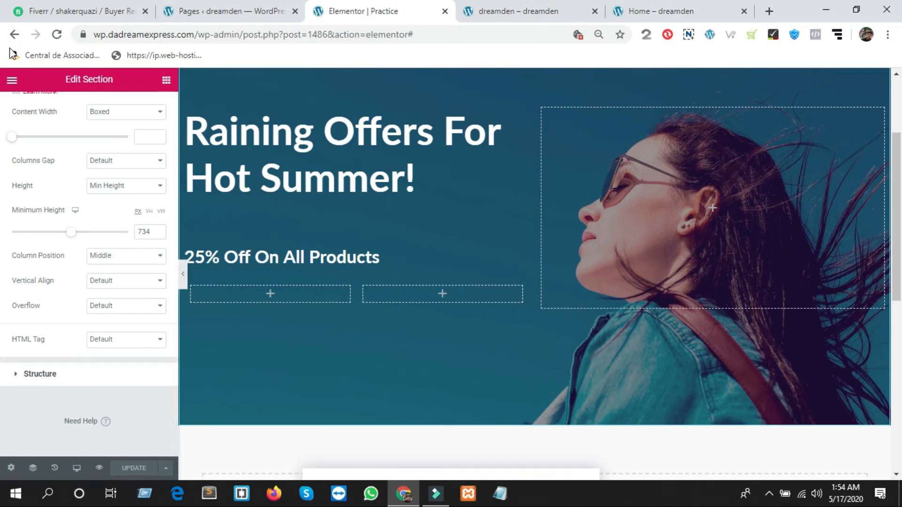
Add a Button widget to the first column of the inner section below the "25% Off On All Products" subheading.
click(11, 81)
click(13, 82)
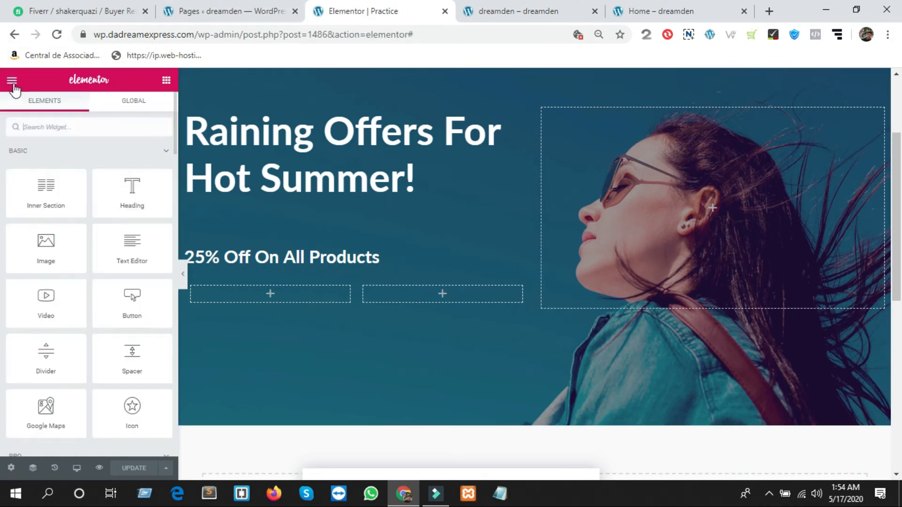
click(13, 81)
click(13, 80)
drag(132, 315, 276, 298)
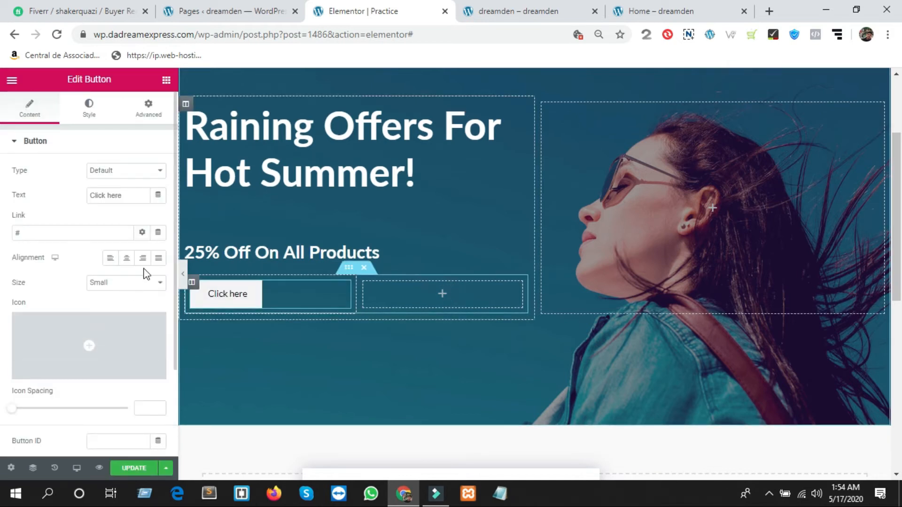
Check the original Home page's buttons, then set the new button's text to "Shop Now" and its size to Large.
click(630, 11)
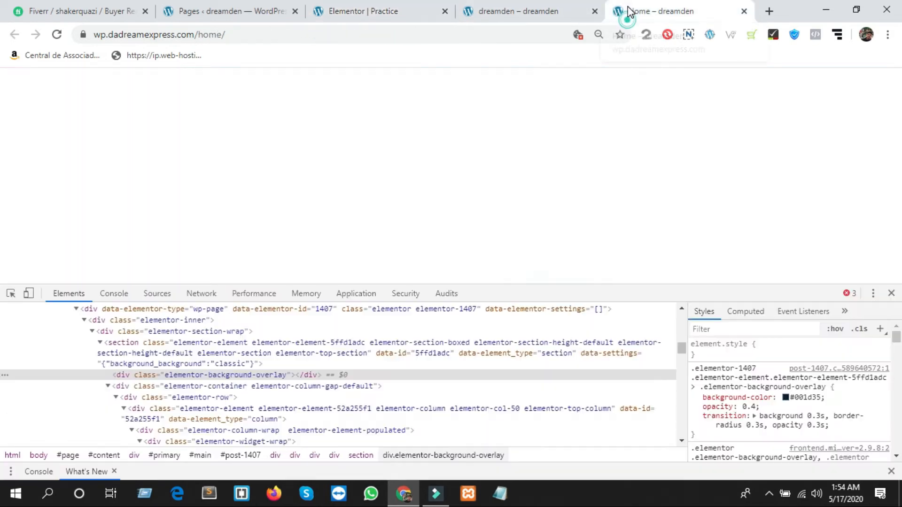
scroll(157, 228, down, 4)
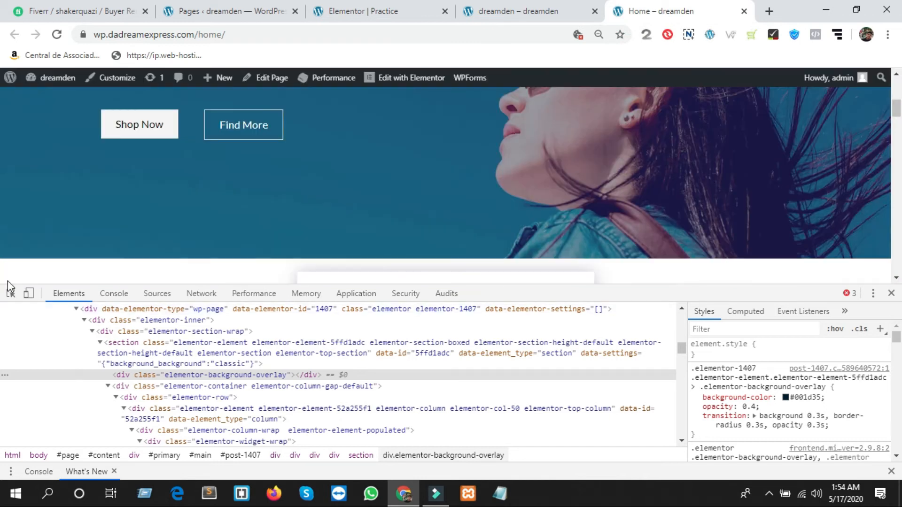
click(10, 293)
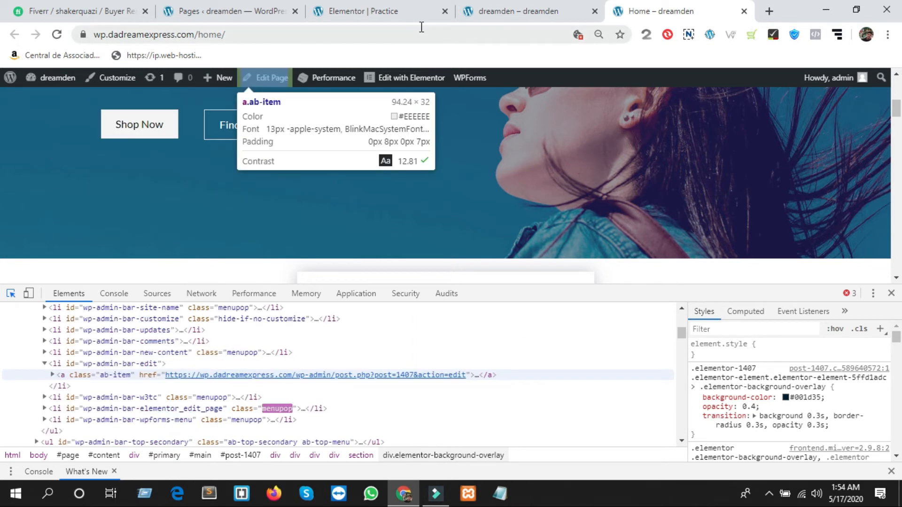
click(378, 12)
drag(127, 195, 70, 195)
text(Shop)
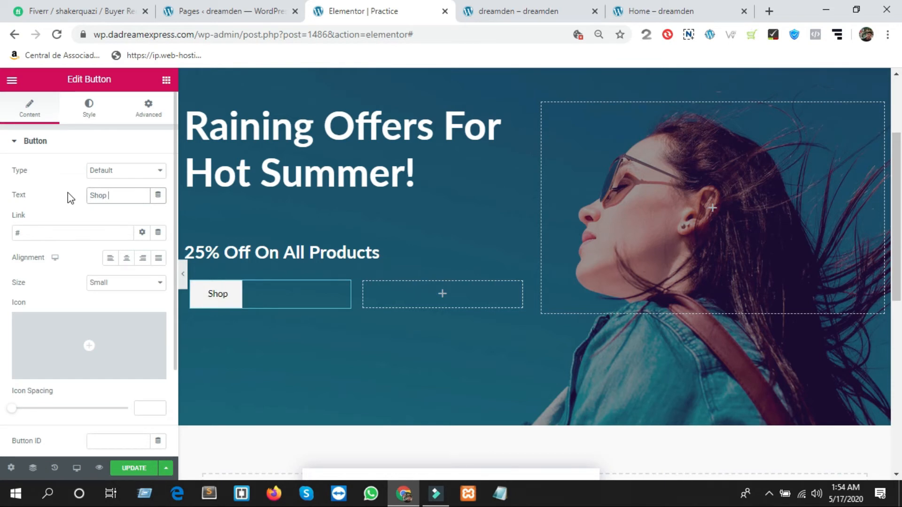
text( No)
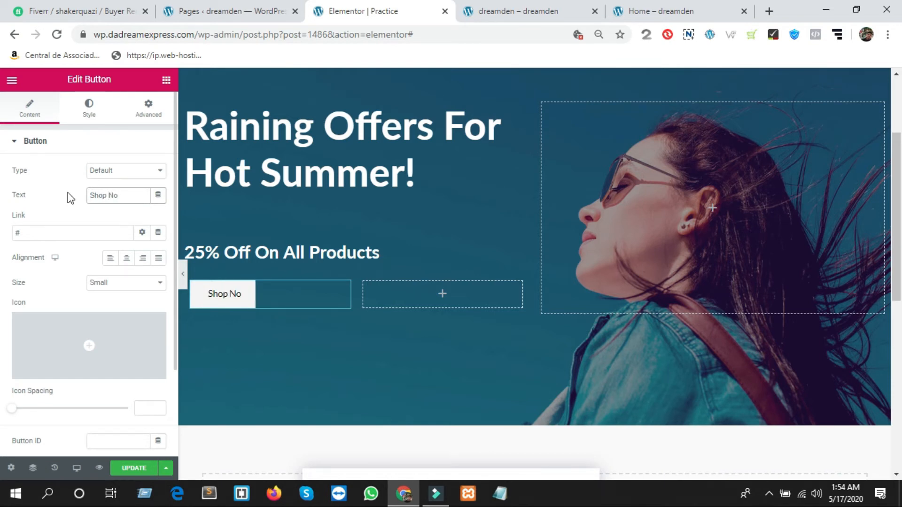
text(w)
click(126, 286)
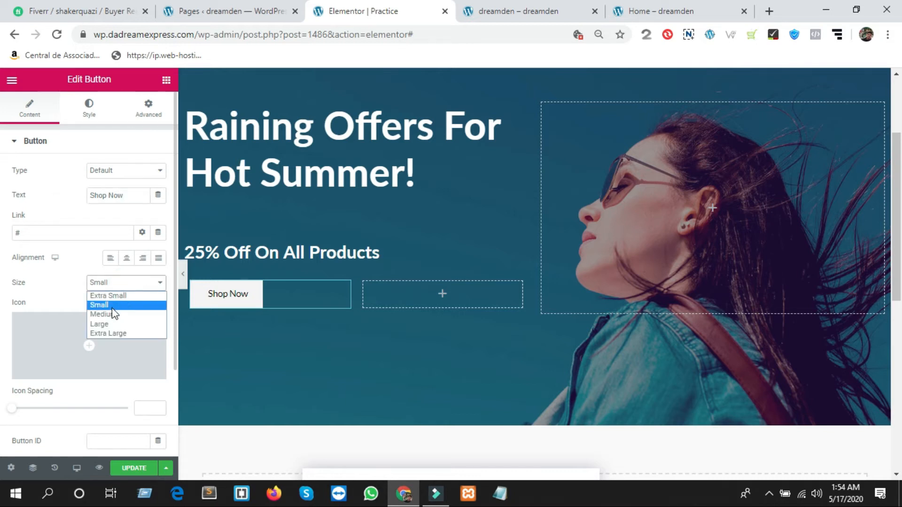
click(104, 325)
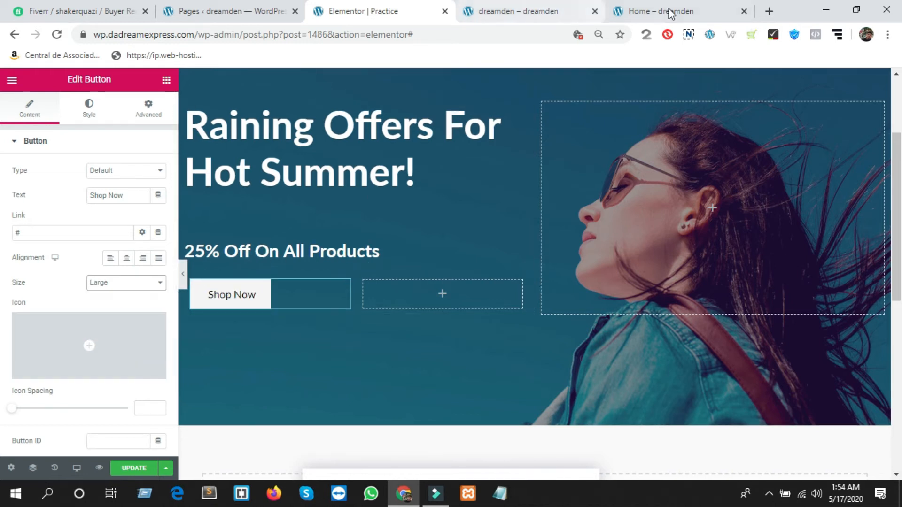
Inspect the "Shop Now" button's dimensions and font on the original Home page.
click(665, 12)
click(10, 293)
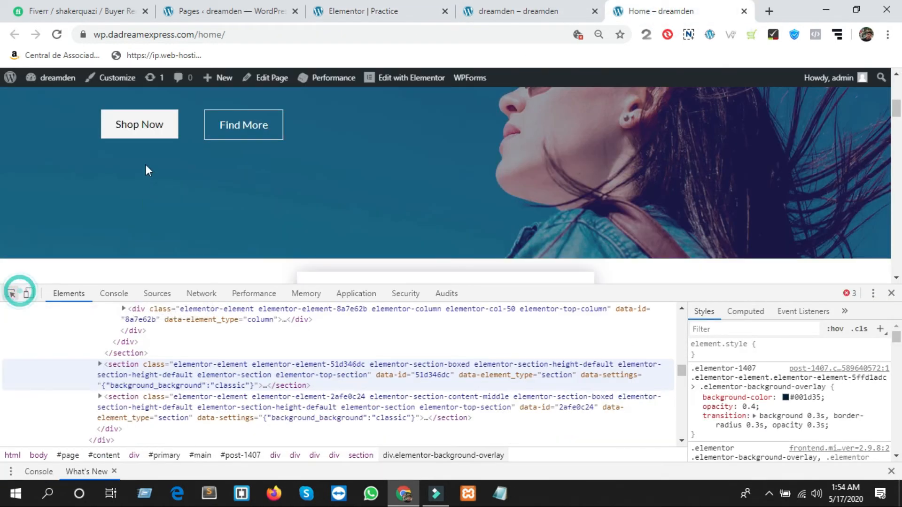
click(10, 294)
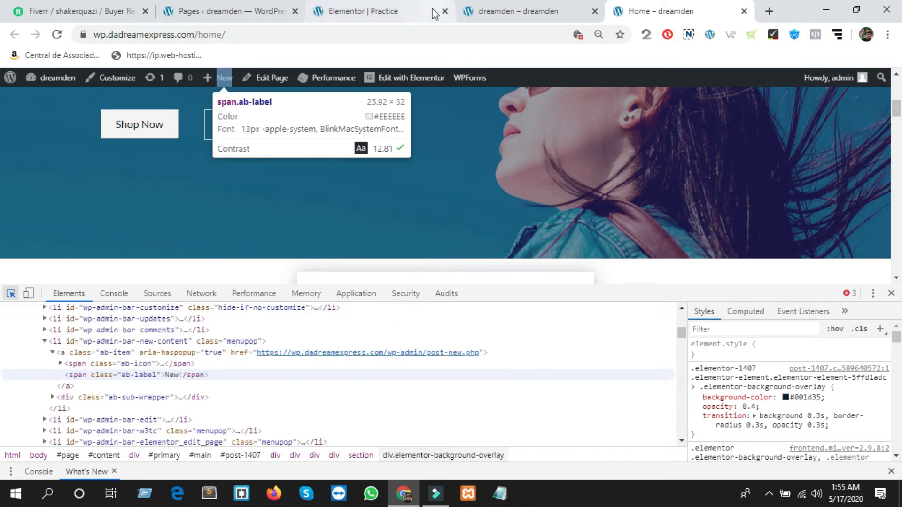
click(413, 8)
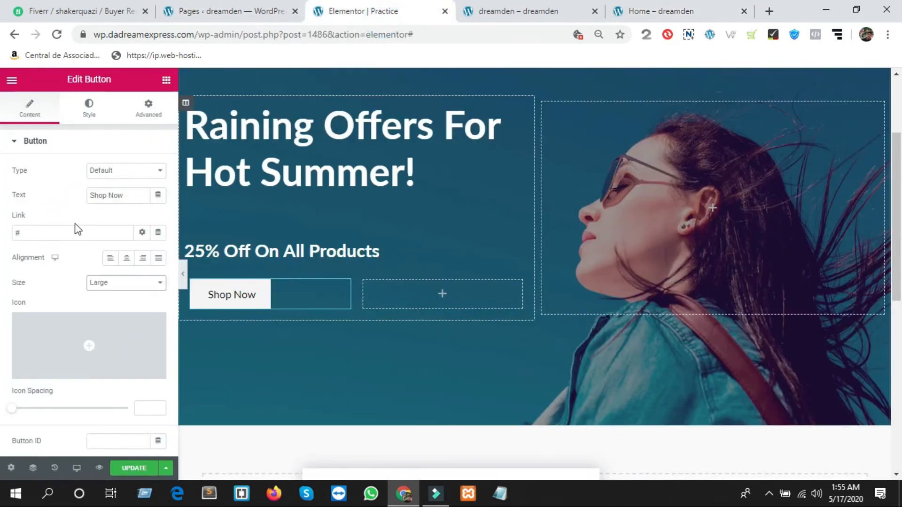
scroll(84, 310, down, 1)
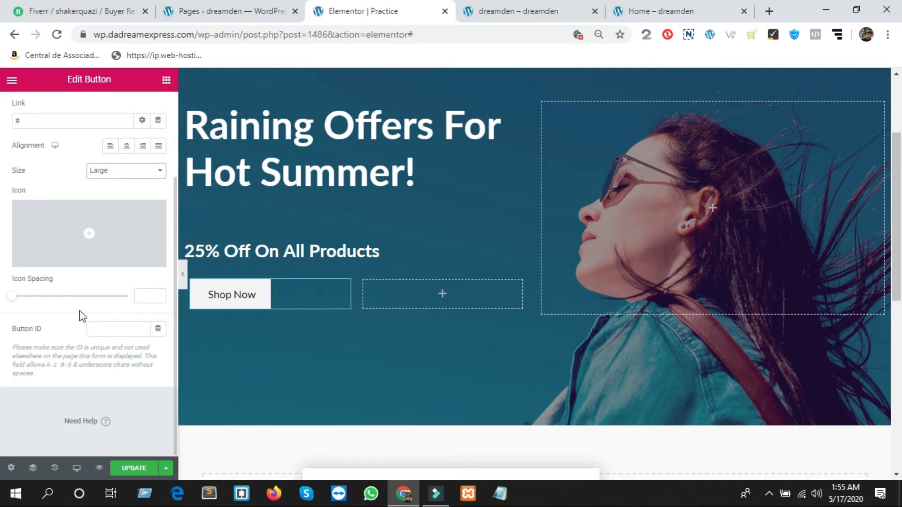
scroll(81, 318, up, 1)
scroll(80, 312, up, 1)
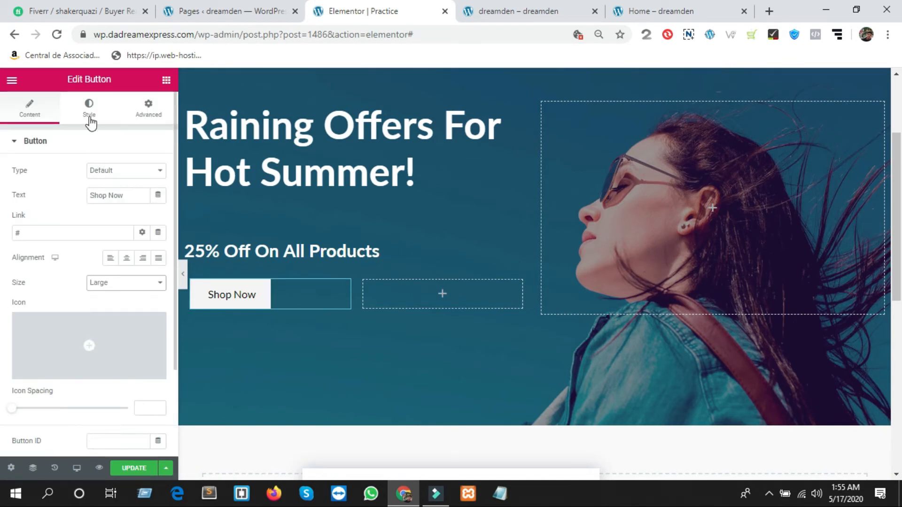
click(110, 175)
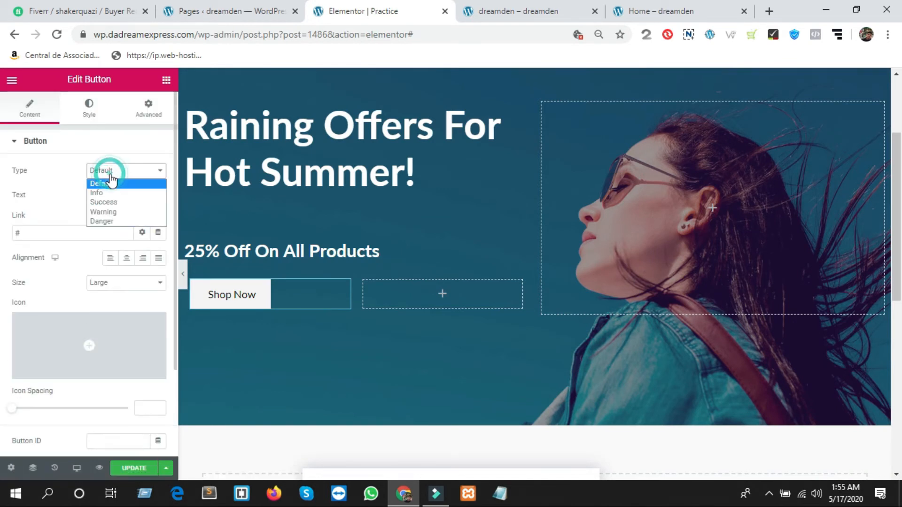
click(110, 183)
Apply the default text shadow with a blur of 10 to the "Shop Now" button.
click(89, 107)
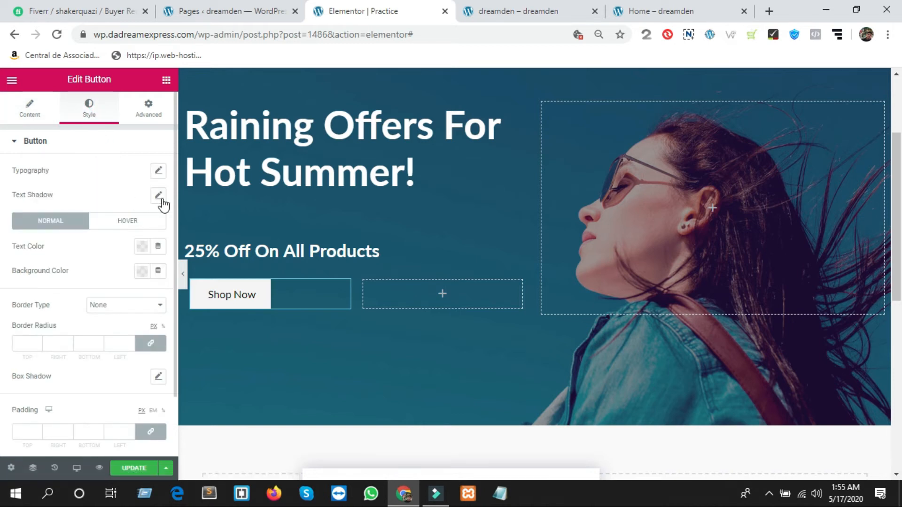
click(158, 195)
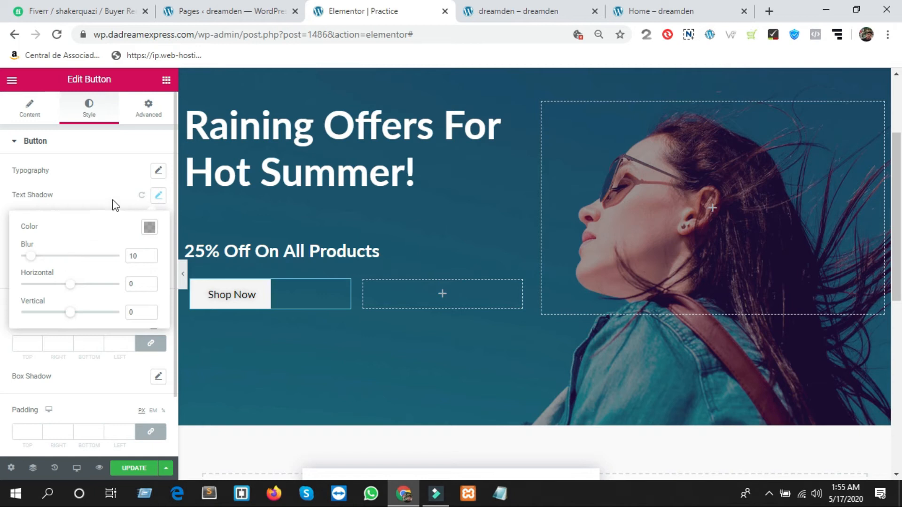
click(158, 171)
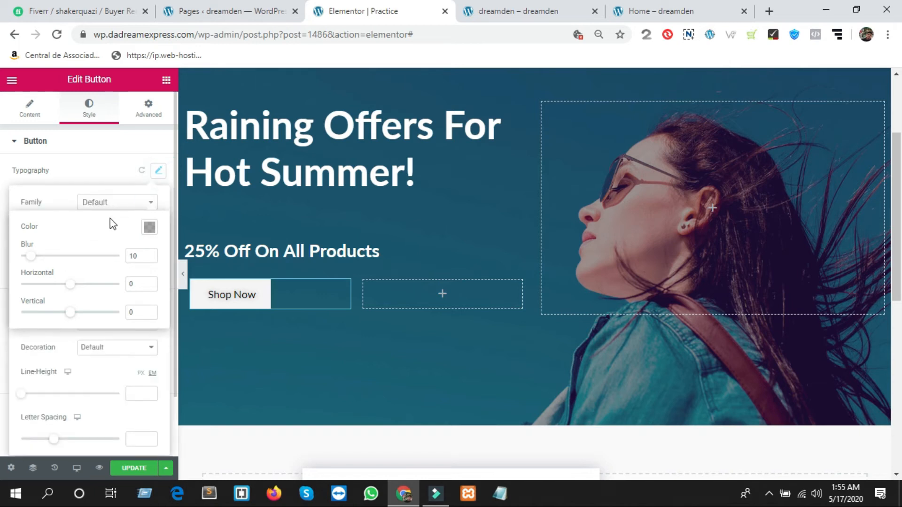
click(155, 209)
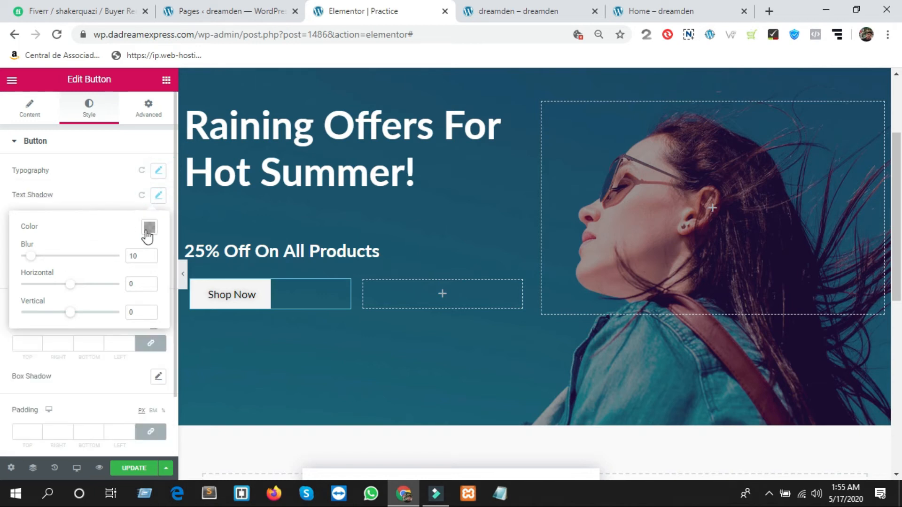
click(158, 197)
Search the "Shop Now" button's font families for Lato, leave the family at Default, and set the font size to 18 px.
click(158, 170)
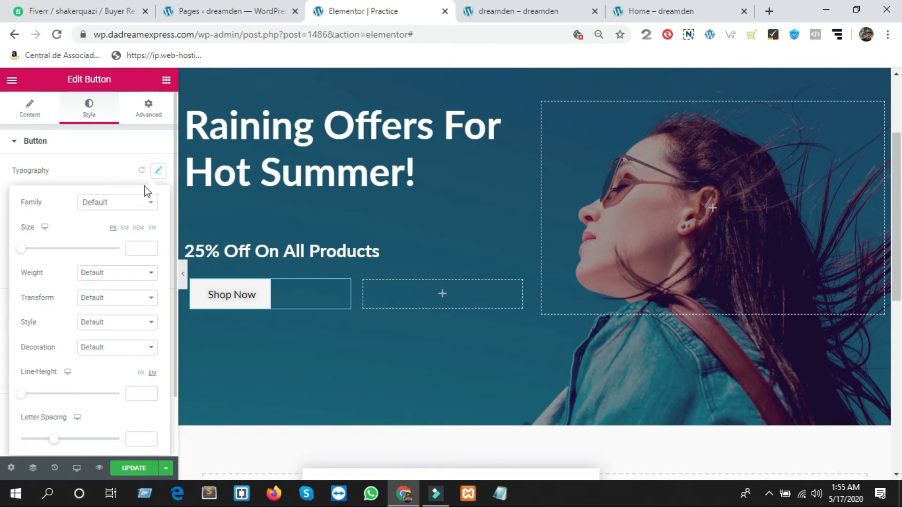
click(128, 205)
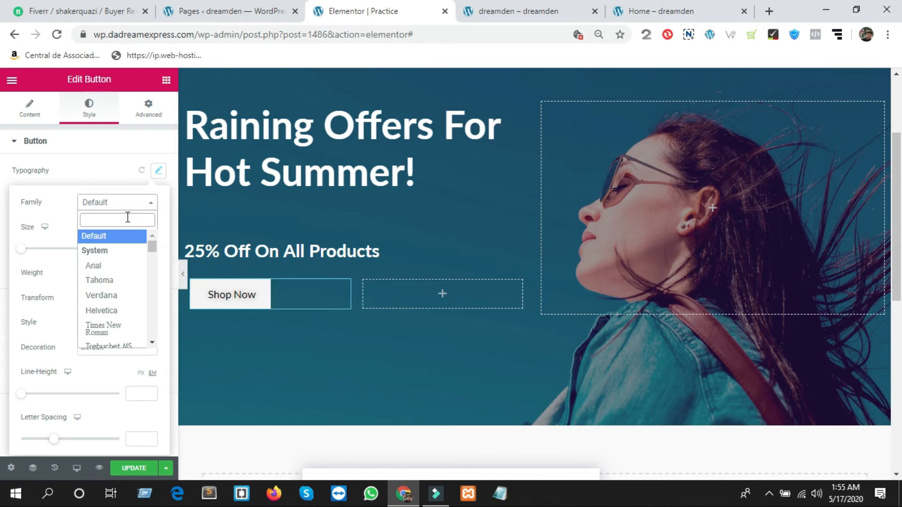
text(lato)
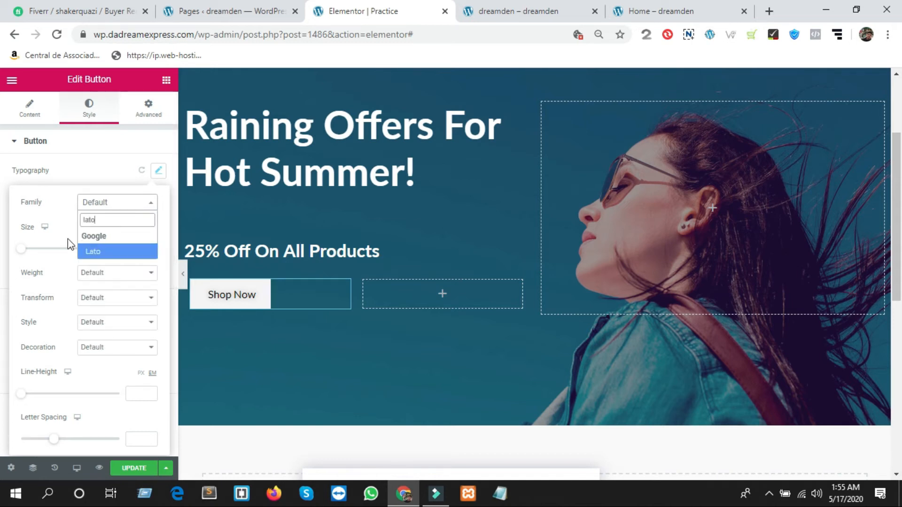
click(42, 202)
click(136, 248)
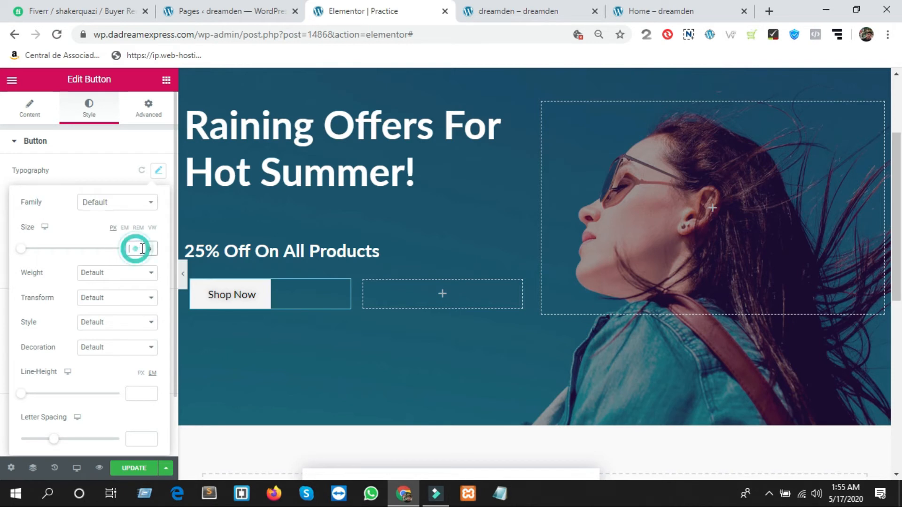
text(18)
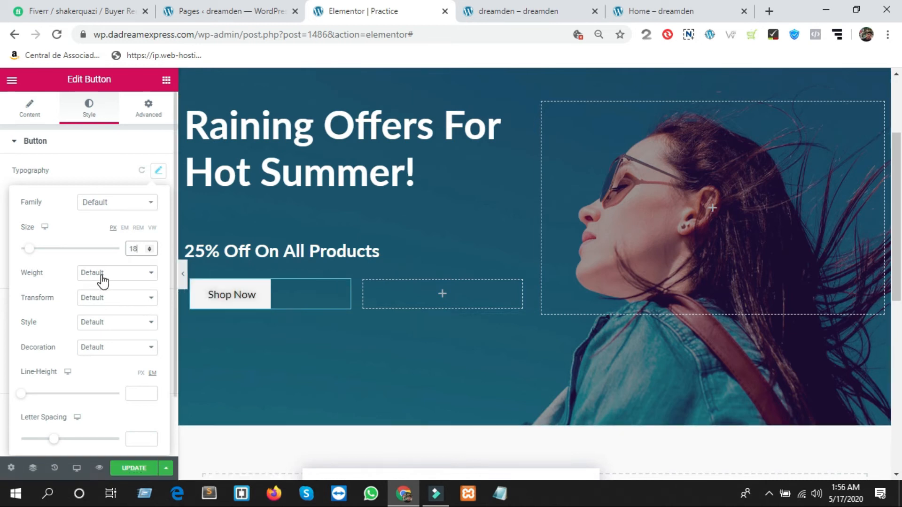
scroll(102, 276, down, 2)
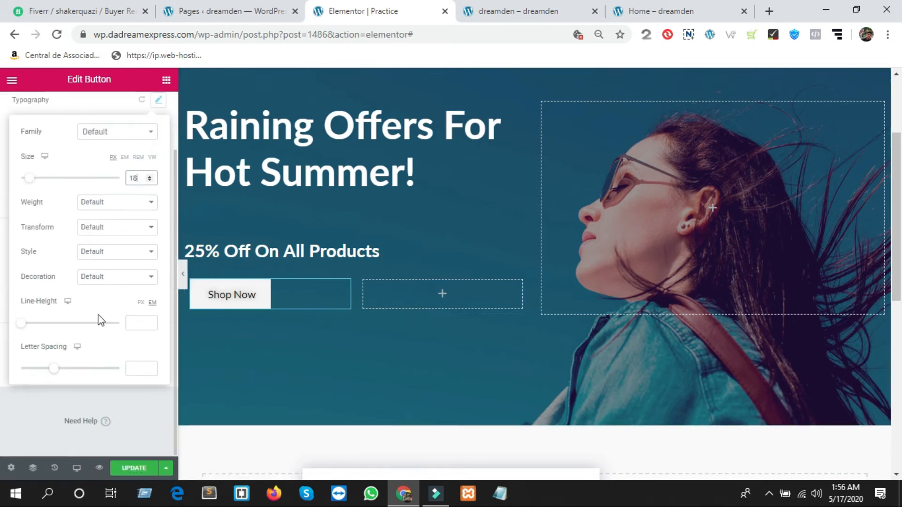
scroll(96, 324, up, 2)
scroll(97, 324, down, 2)
scroll(96, 326, up, 2)
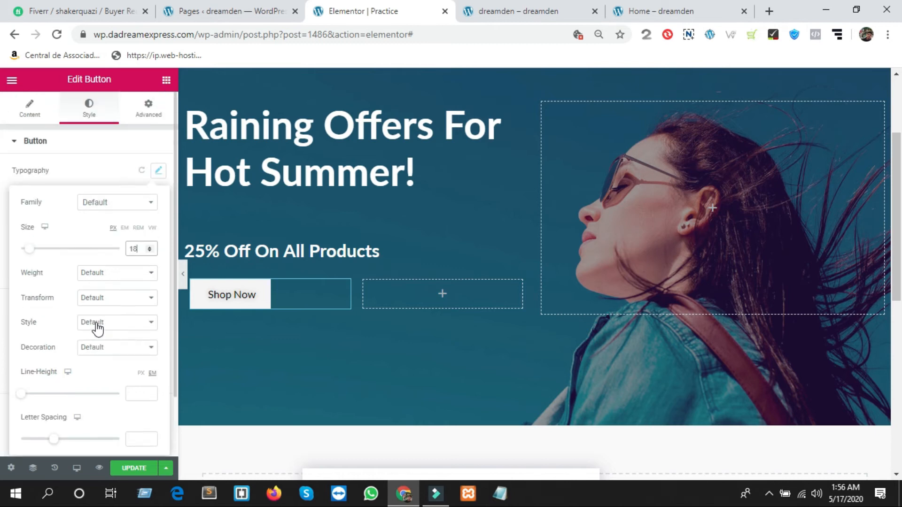
Set the "Shop Now" button widget's padding to 10 px on all sides.
click(142, 114)
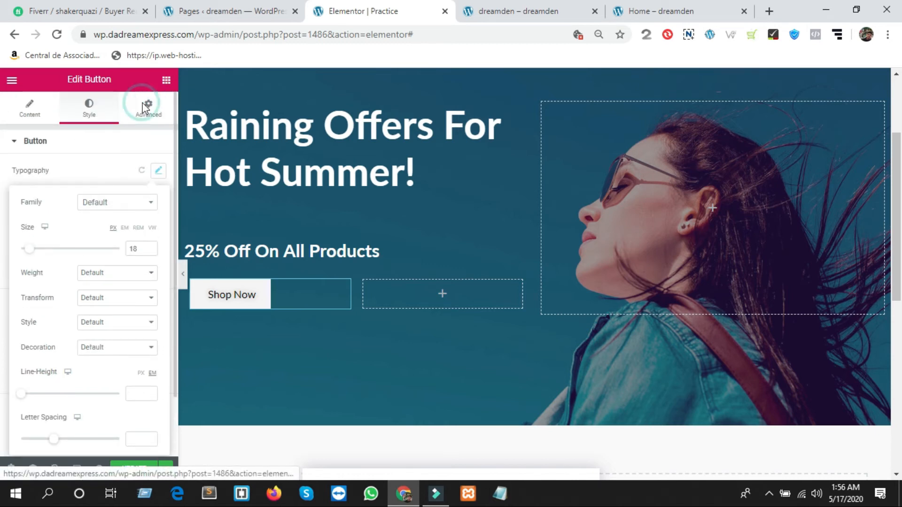
click(21, 244)
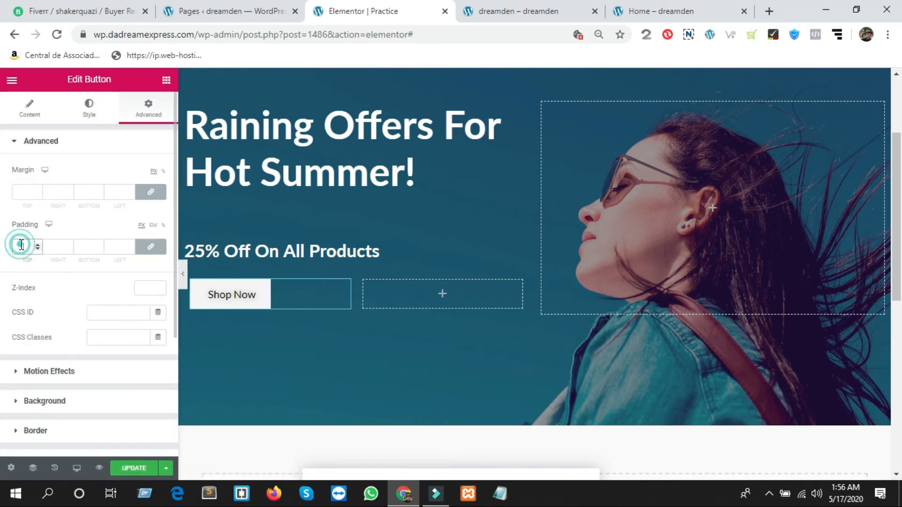
text(10)
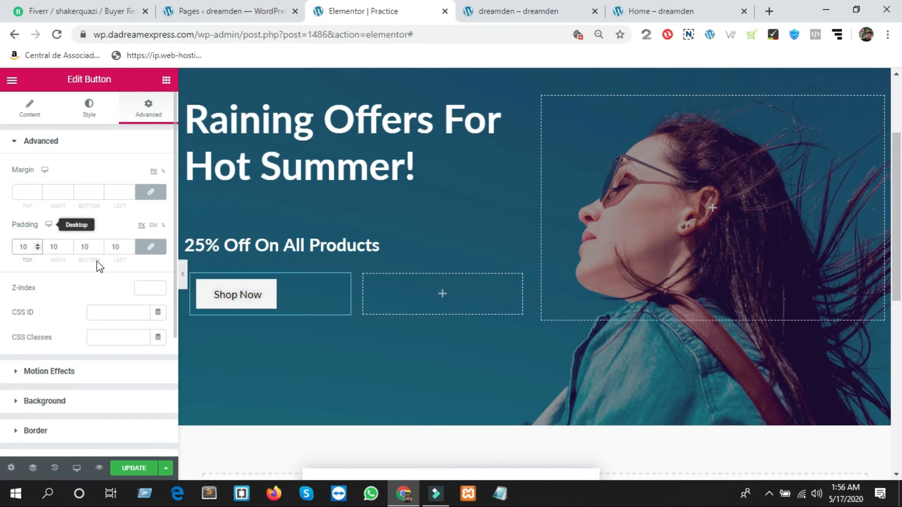
Copy the dadreamexpress.com address from a new browser tab, set it as the "Shop Now" button's link, and make it open in a new window.
click(24, 116)
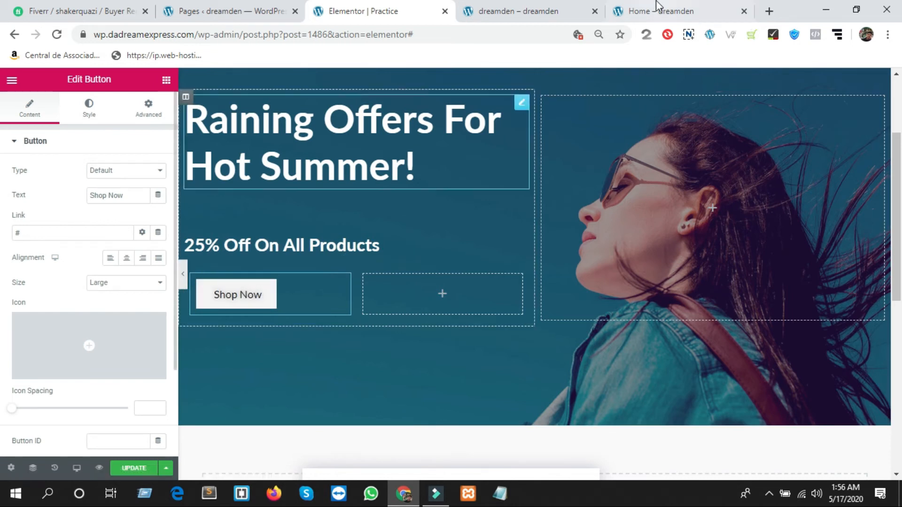
click(768, 11)
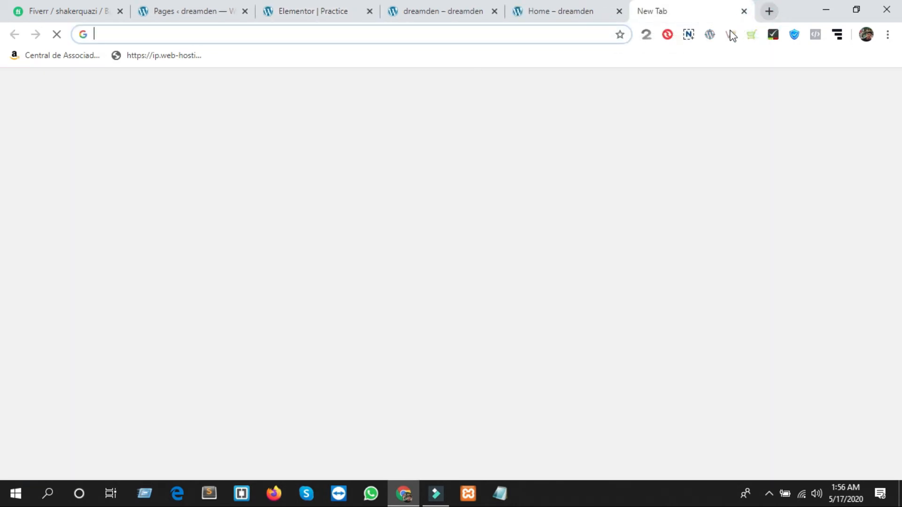
text(d)
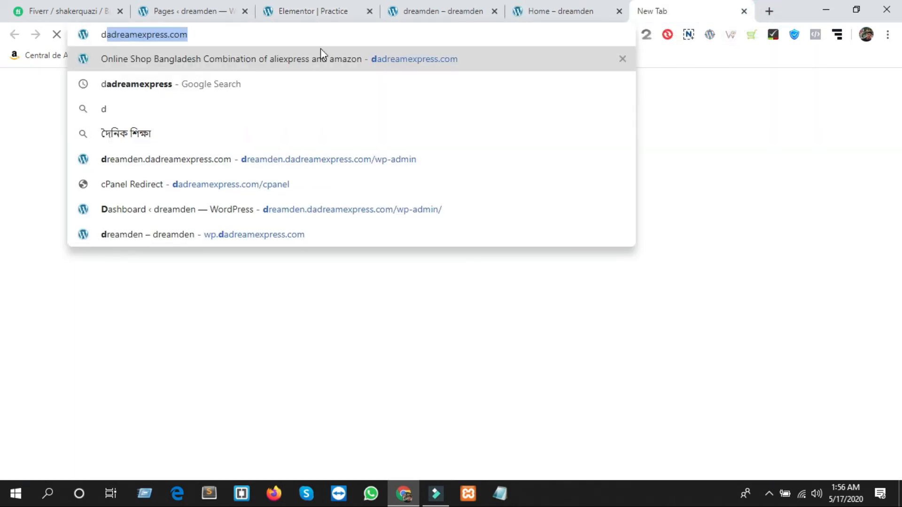
drag(213, 34, 34, 34)
key(ctrl+c)
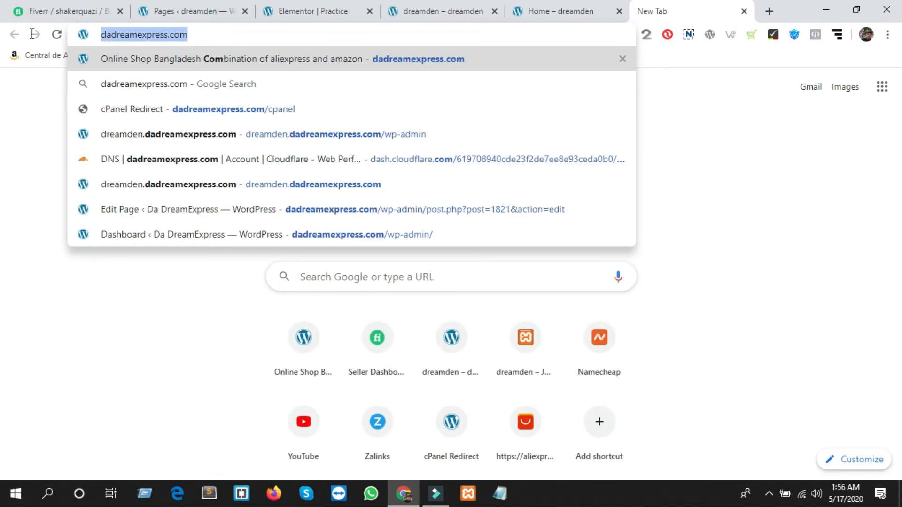
click(314, 10)
click(42, 235)
key(ctrl+v)
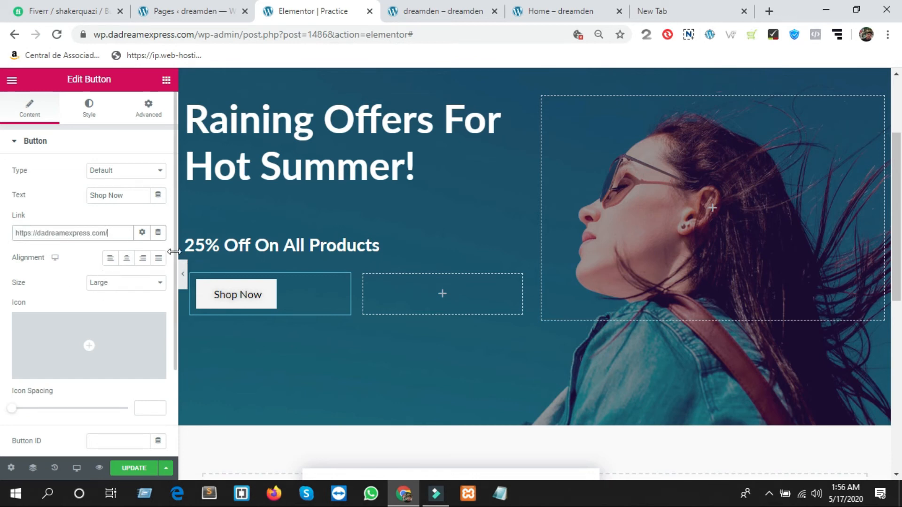
click(143, 233)
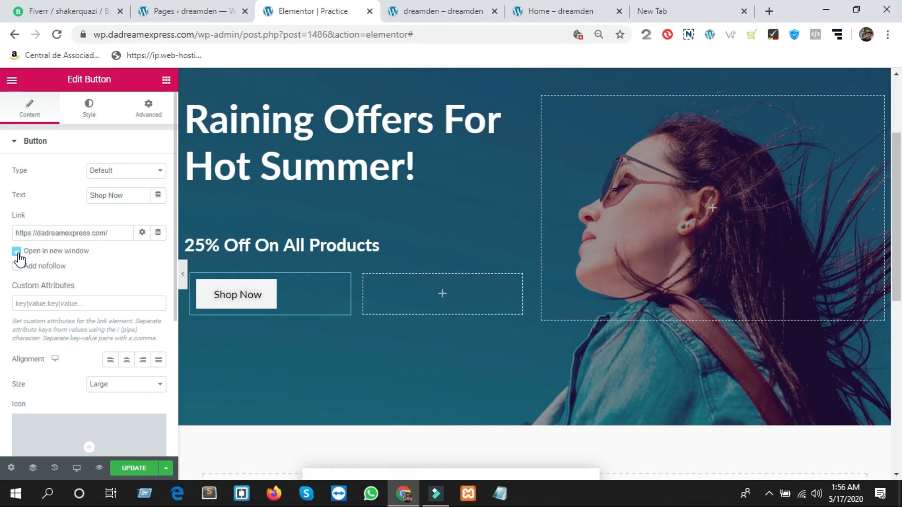
Update the Practice page and test the "Shop Now" button's link in the page preview, closing the shop page it opens.
scroll(90, 258, down, 4)
click(127, 468)
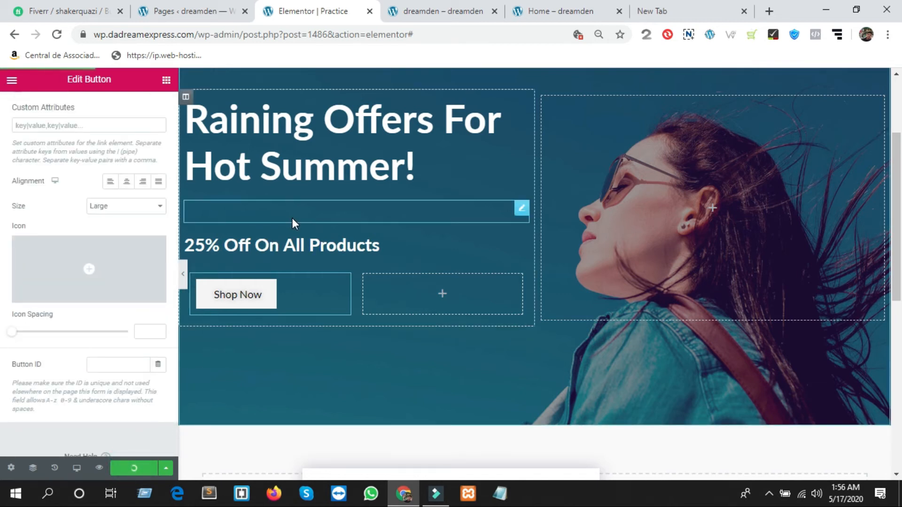
click(417, 15)
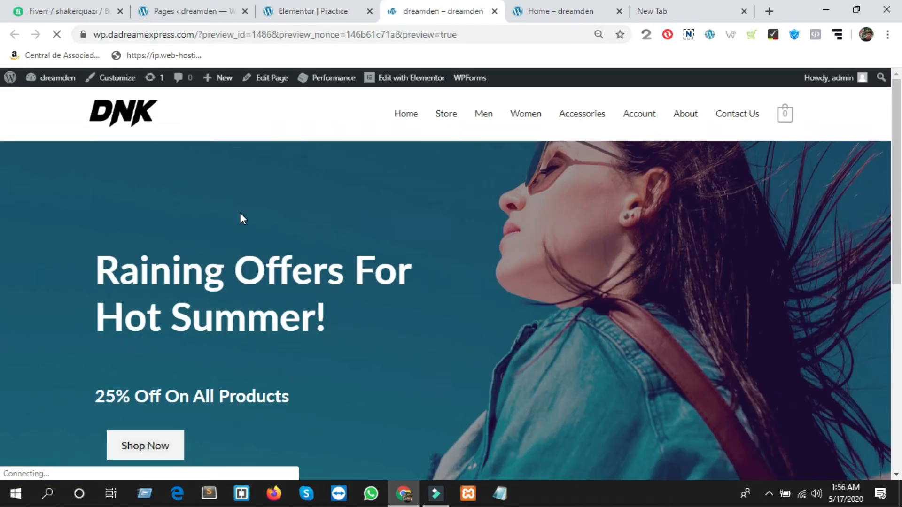
scroll(135, 264, down, 4)
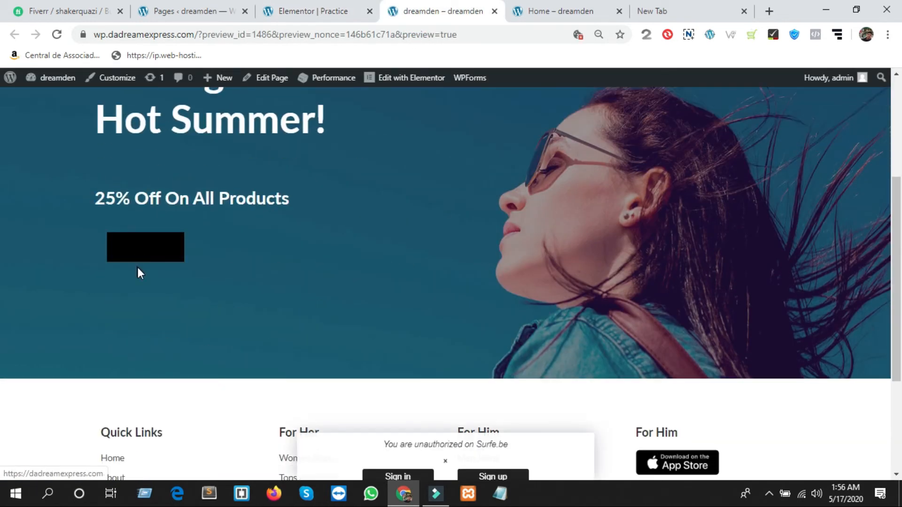
click(140, 250)
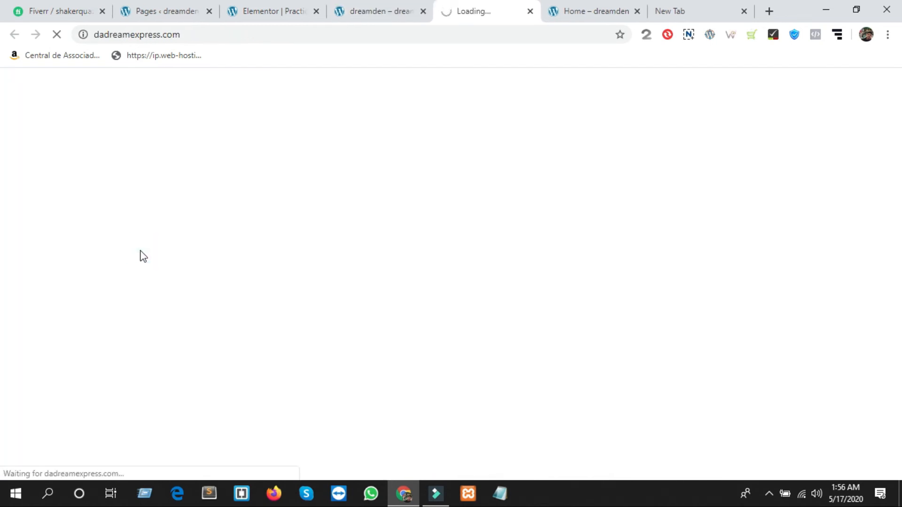
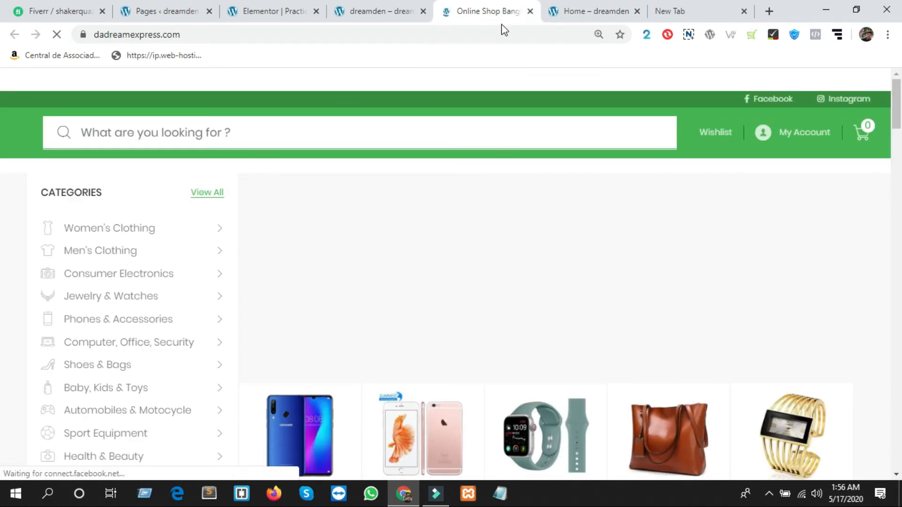
click(530, 11)
Set the "Shop Now" button's link to "#" in the Practice page editor and turn off opening in a new window.
click(262, 10)
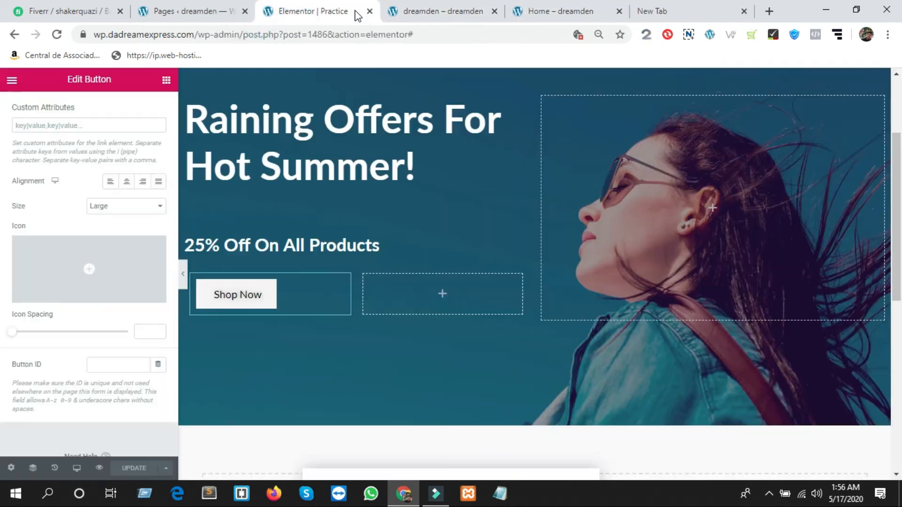
scroll(94, 297, down, 1)
scroll(89, 292, up, 5)
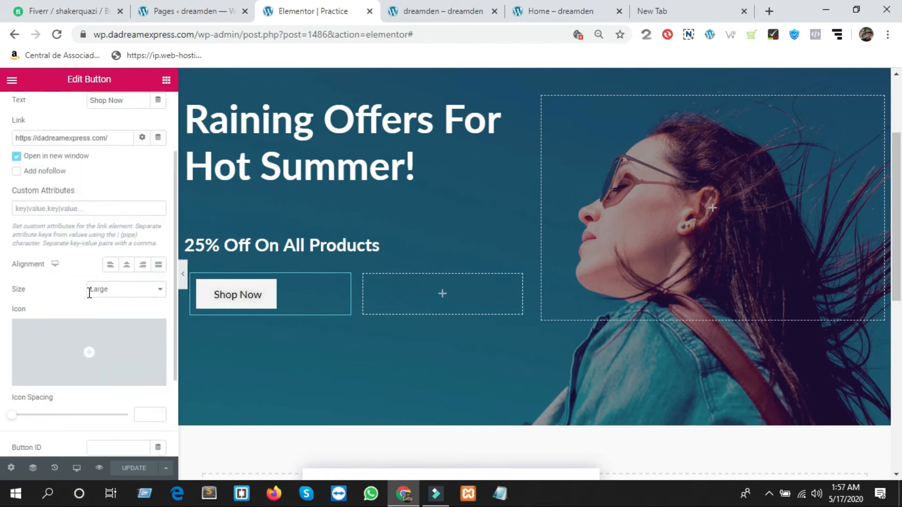
drag(115, 233, 7, 234)
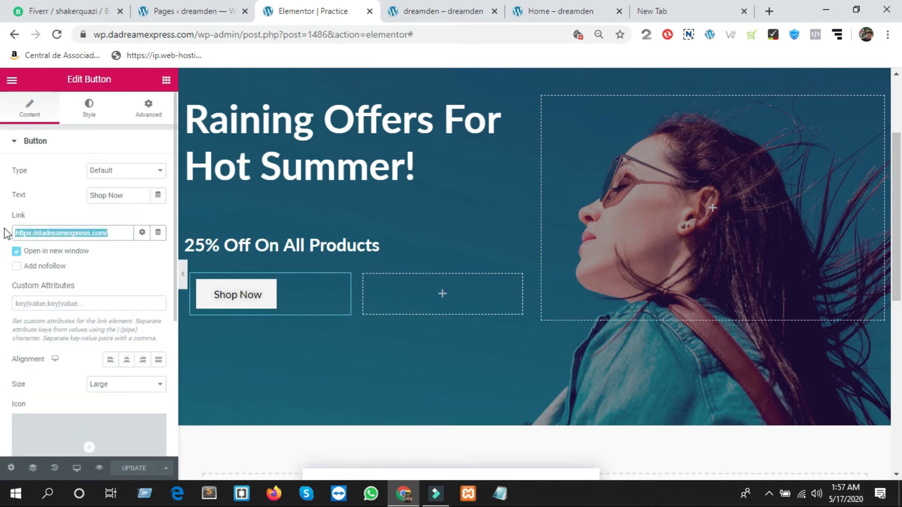
text(#)
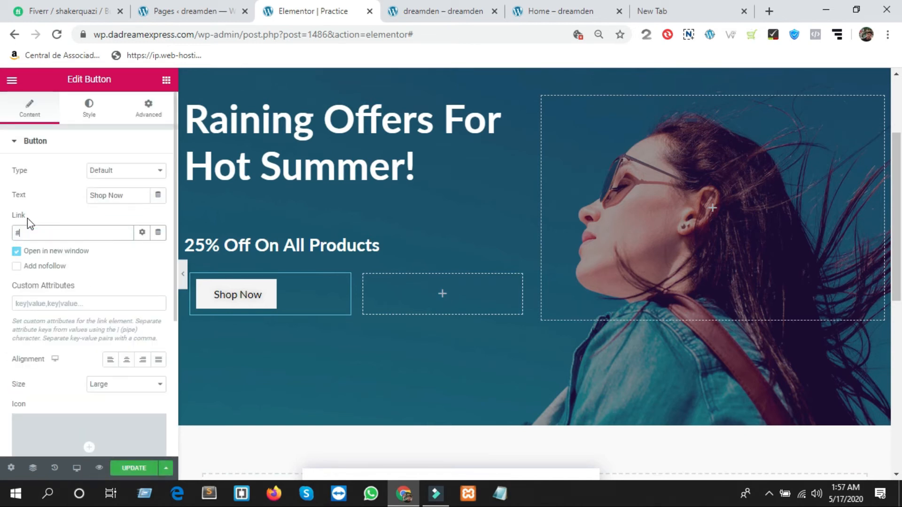
click(18, 252)
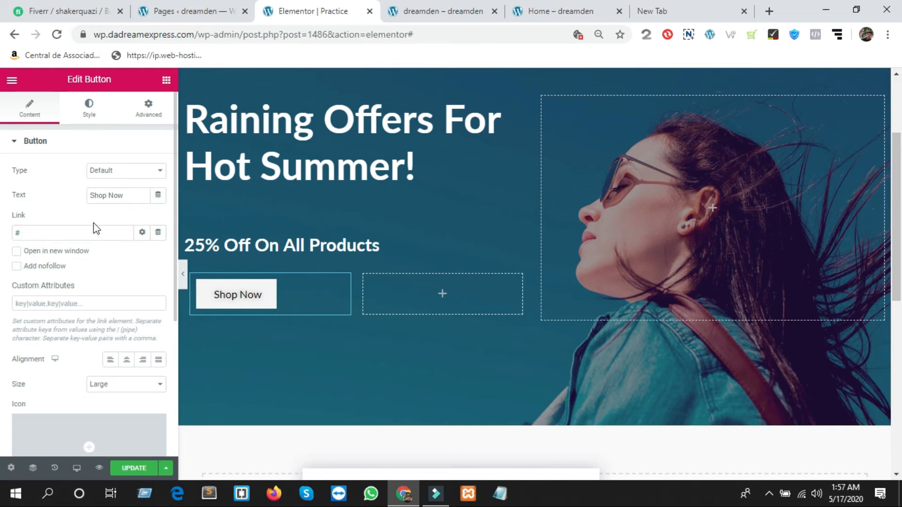
scroll(95, 228, down, 1)
scroll(47, 292, down, 3)
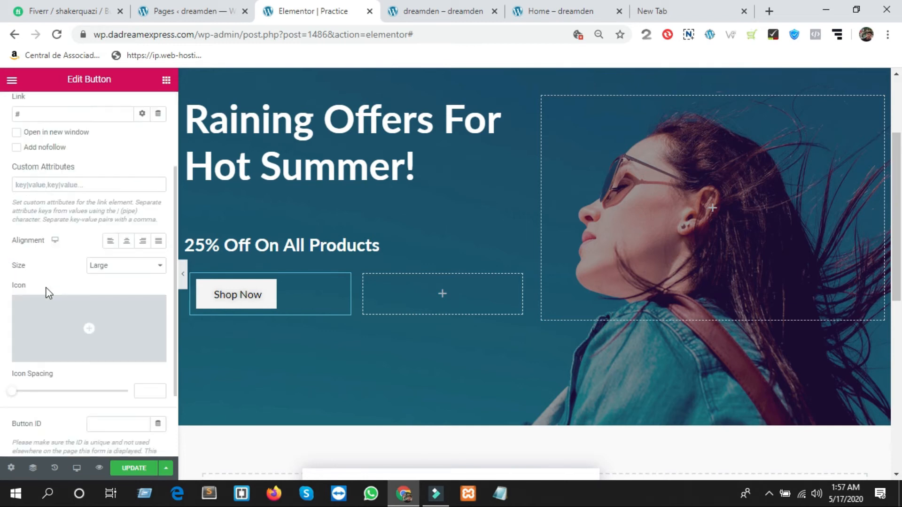
scroll(51, 288, up, 4)
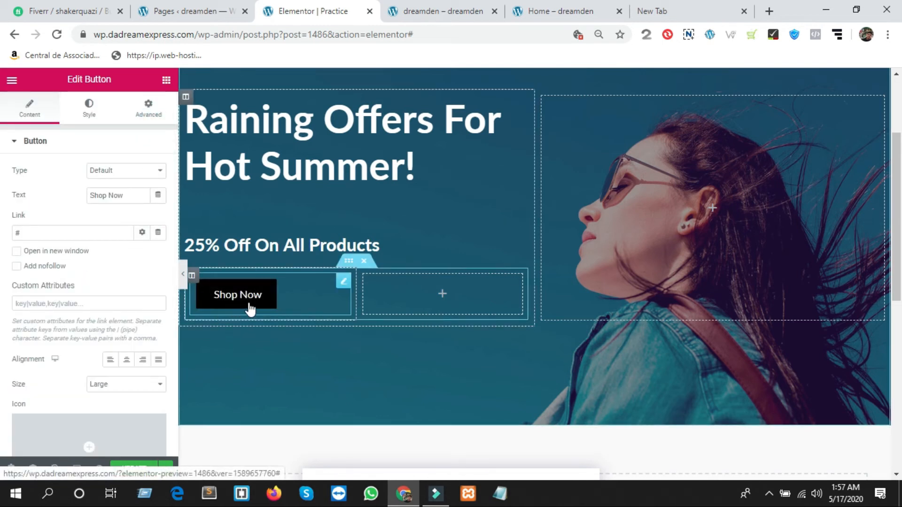
Set the "Shop Now" button's normal text color to black (#000000).
click(86, 114)
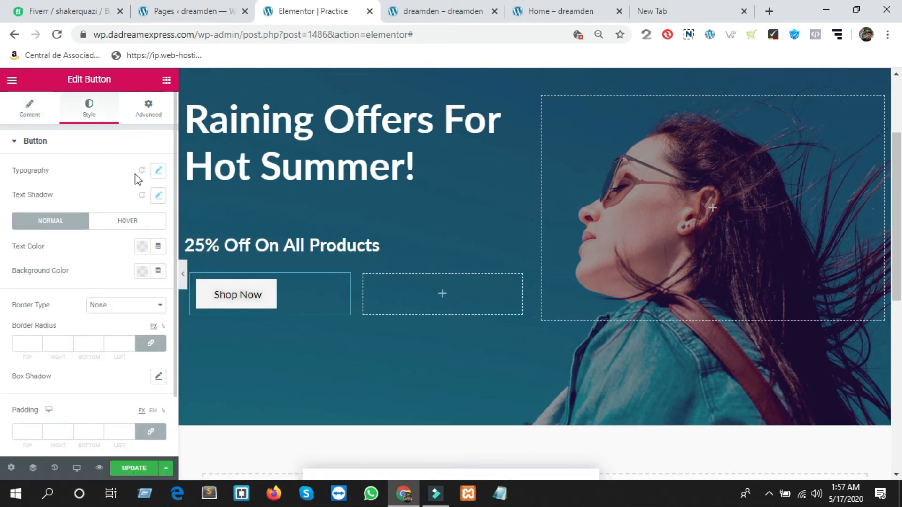
click(142, 247)
click(198, 275)
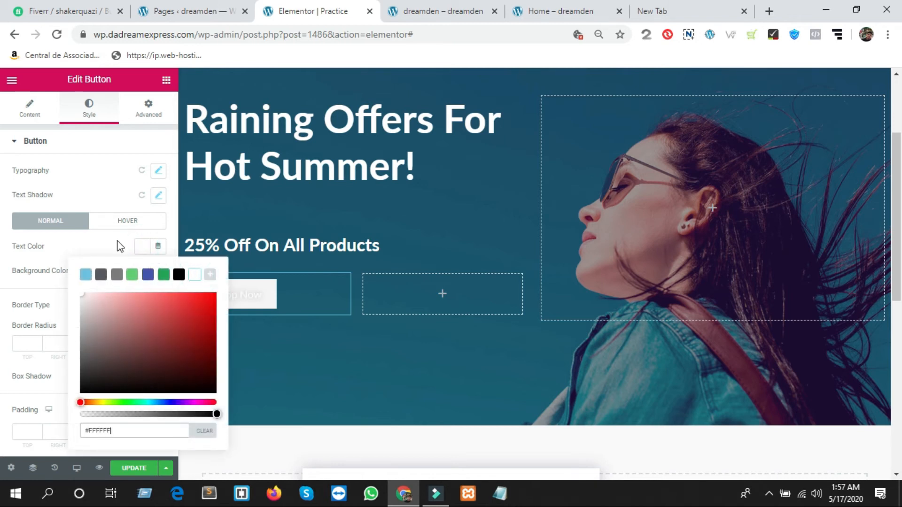
click(117, 247)
click(143, 252)
click(178, 274)
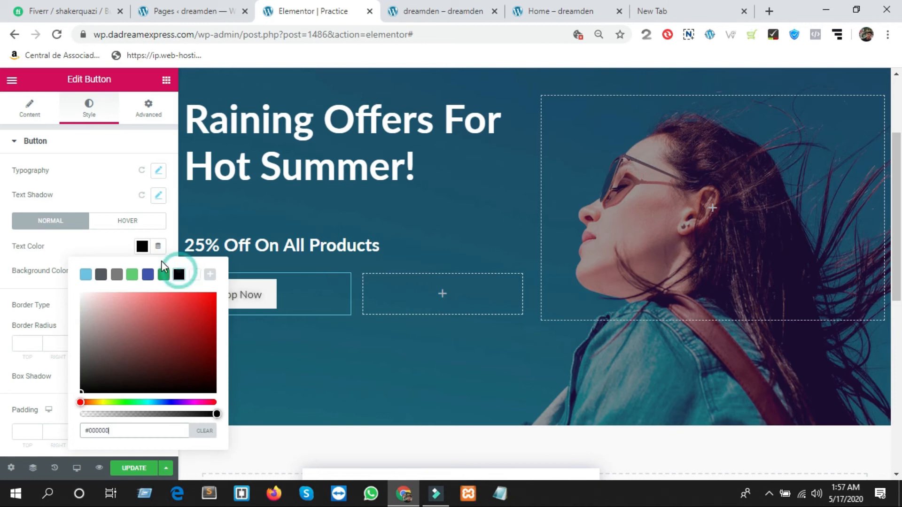
Set the "Shop Now" button's hover text color to white.
click(133, 220)
click(142, 246)
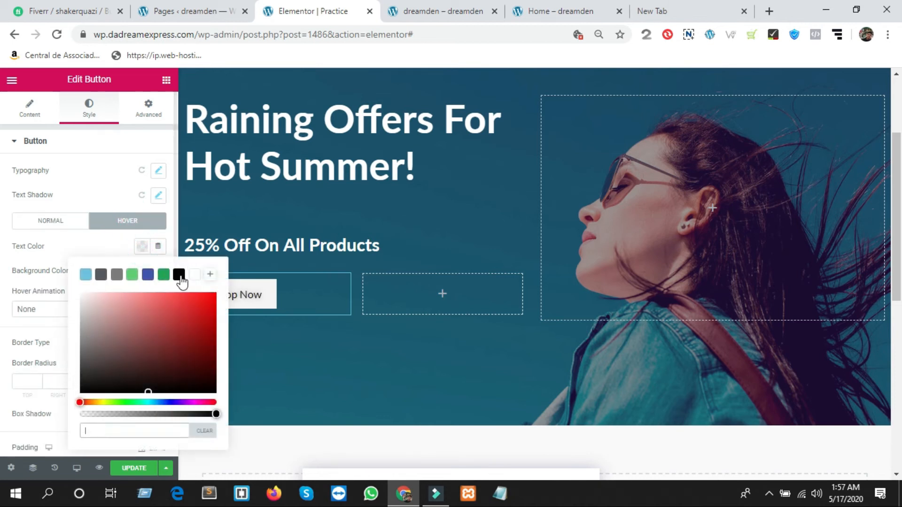
click(194, 275)
click(109, 246)
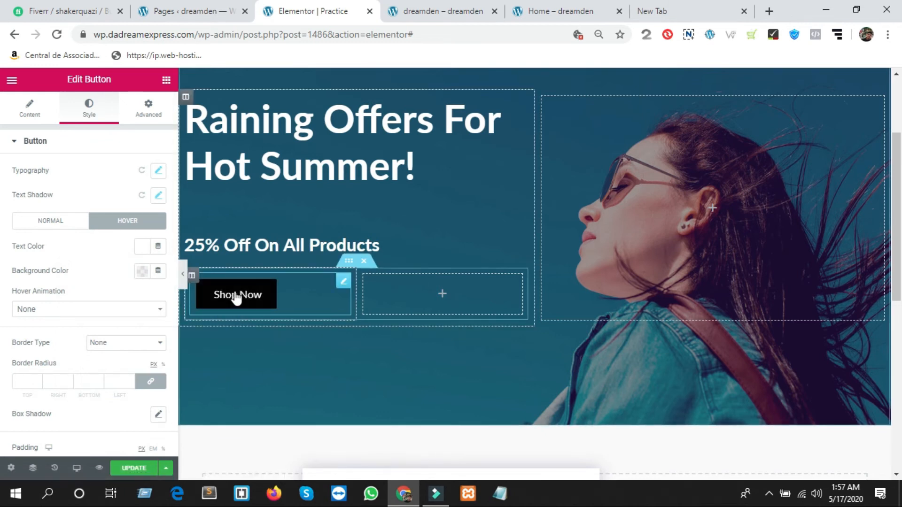
Try black and white as the "Shop Now" button's hover background color and settle on black (#000000).
click(141, 271)
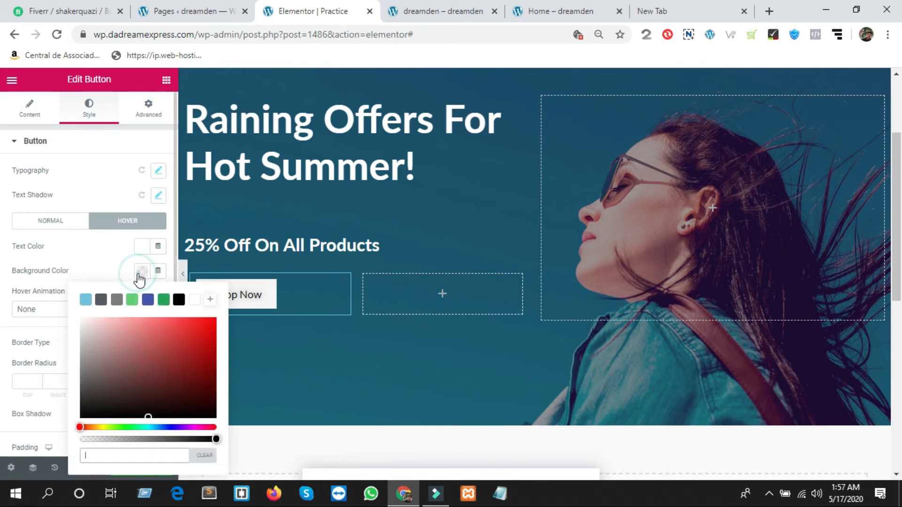
click(179, 301)
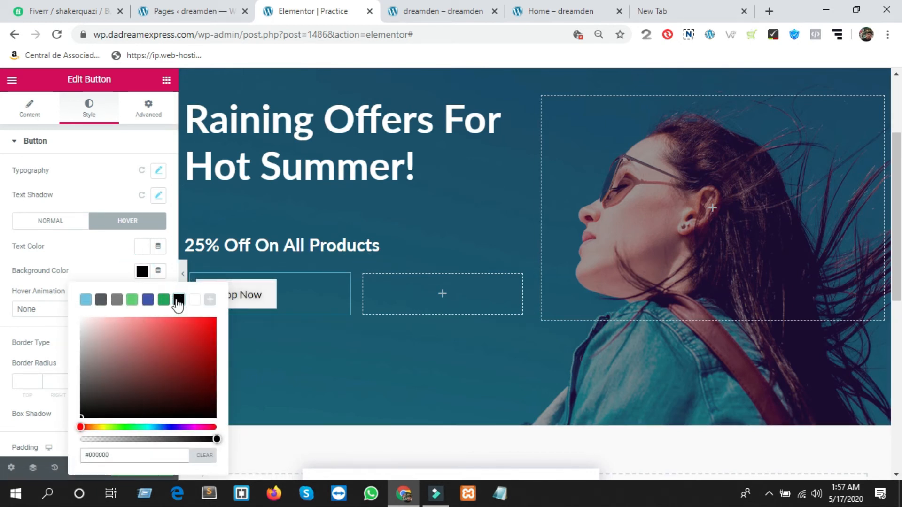
click(193, 301)
click(111, 257)
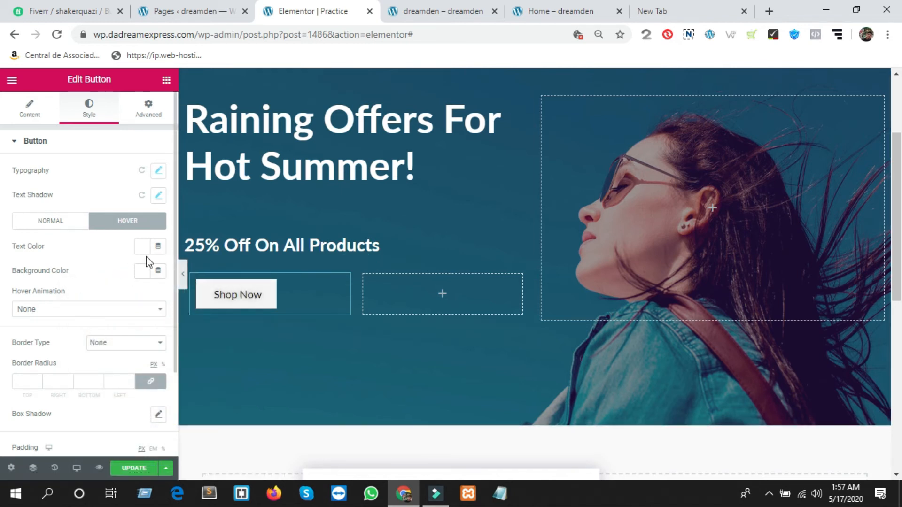
click(142, 271)
click(179, 301)
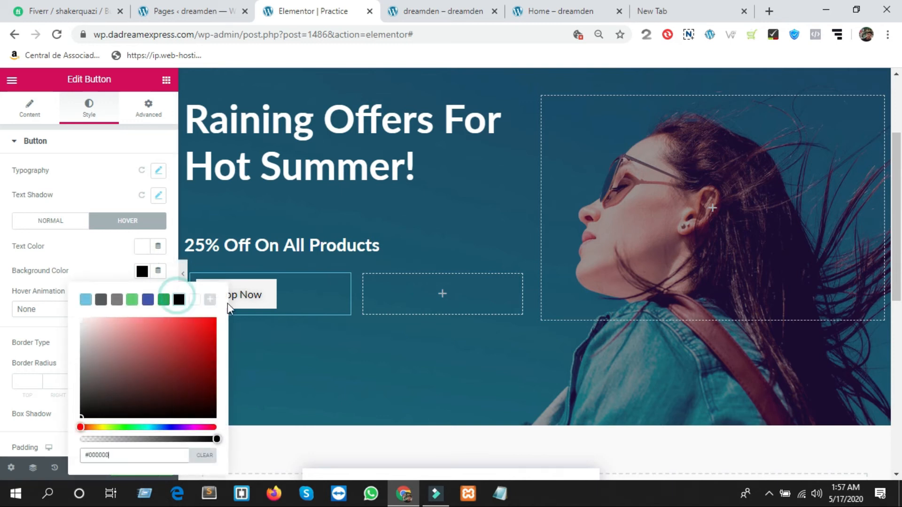
click(88, 252)
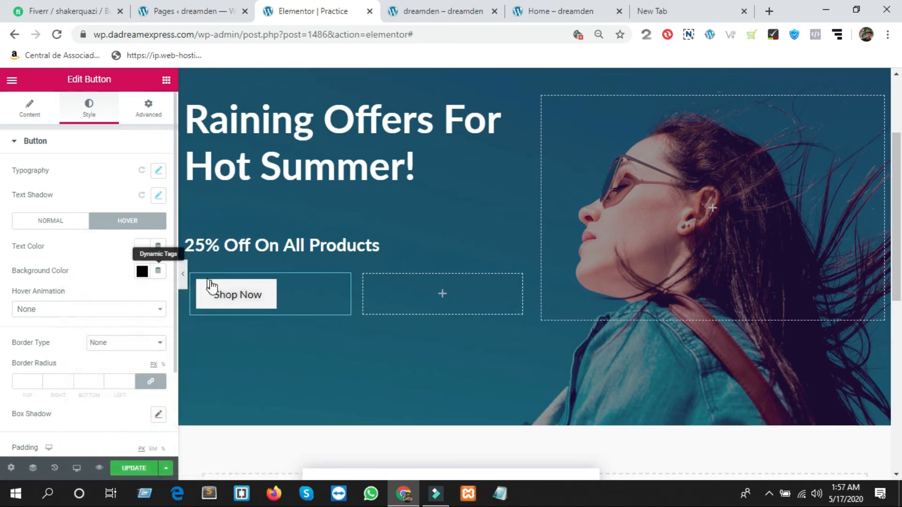
Set the "Shop Now" button's style padding to a linked 10 px on all sides.
click(71, 223)
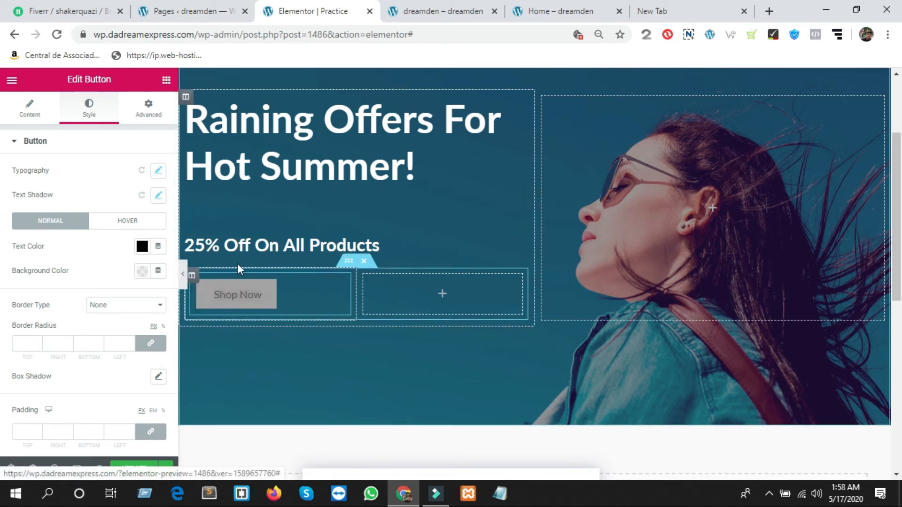
scroll(110, 219, down, 2)
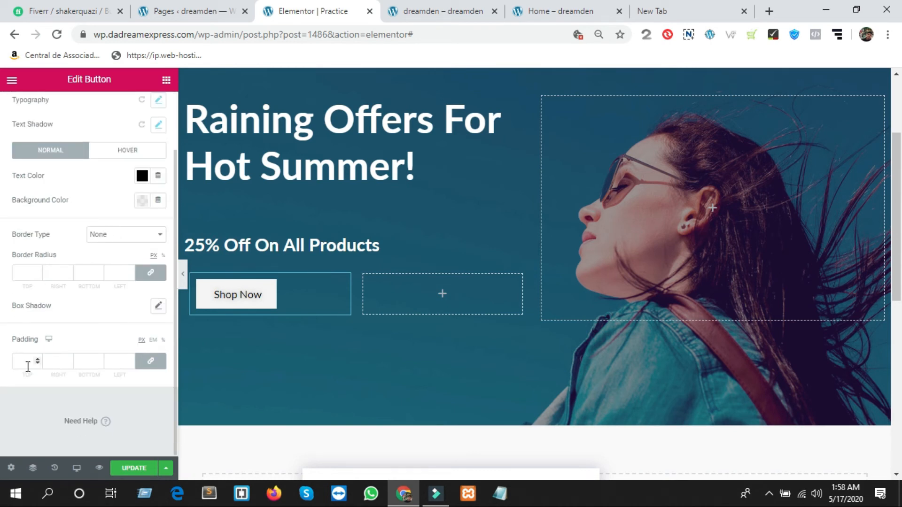
click(151, 361)
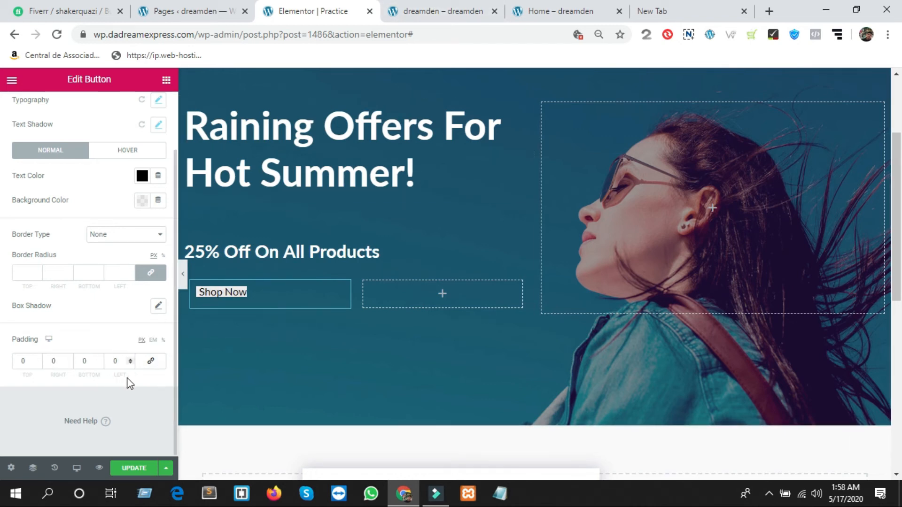
click(150, 362)
drag(36, 362, 10, 362)
text(10)
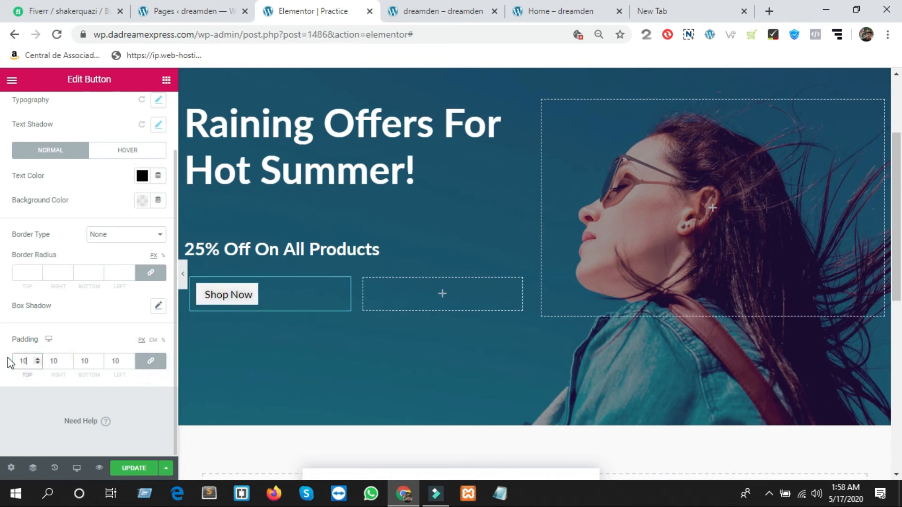
Unlink the "Shop Now" button's style padding values and set 16 px top and bottom and 25 px right and left.
click(151, 367)
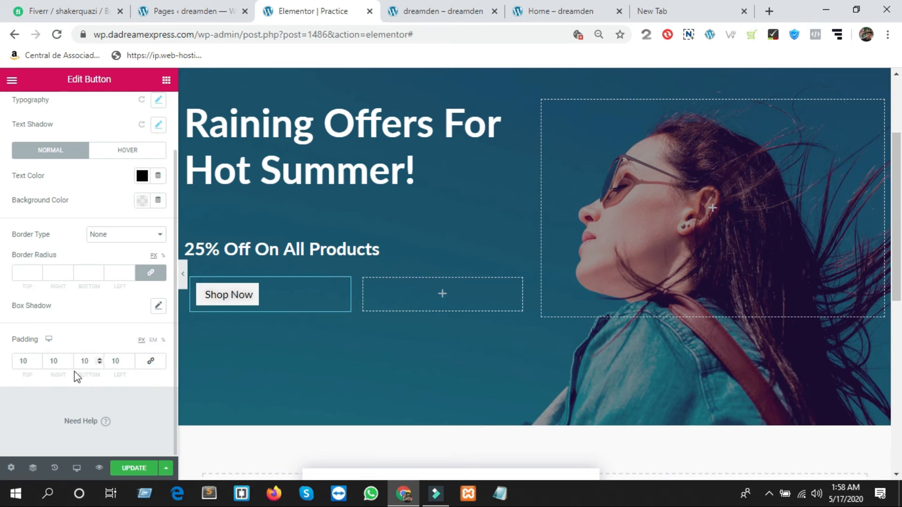
click(27, 362)
text(5)
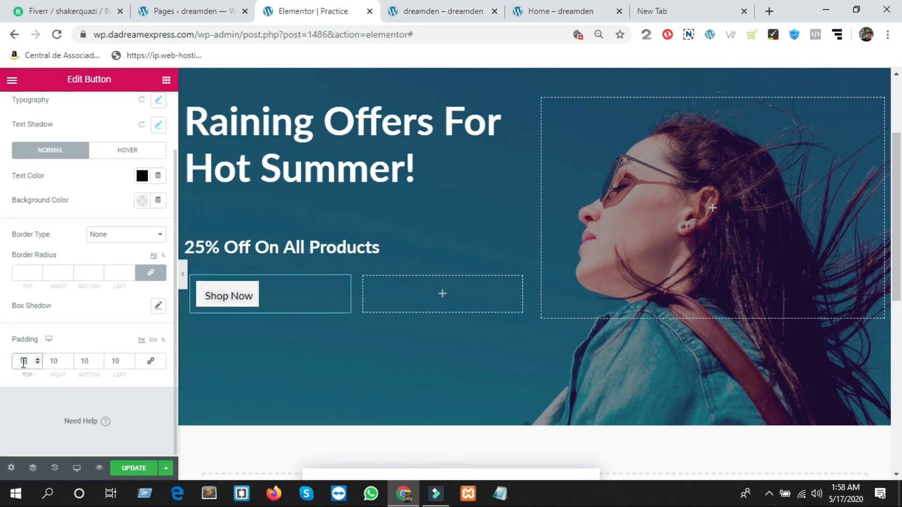
double_click(56, 362)
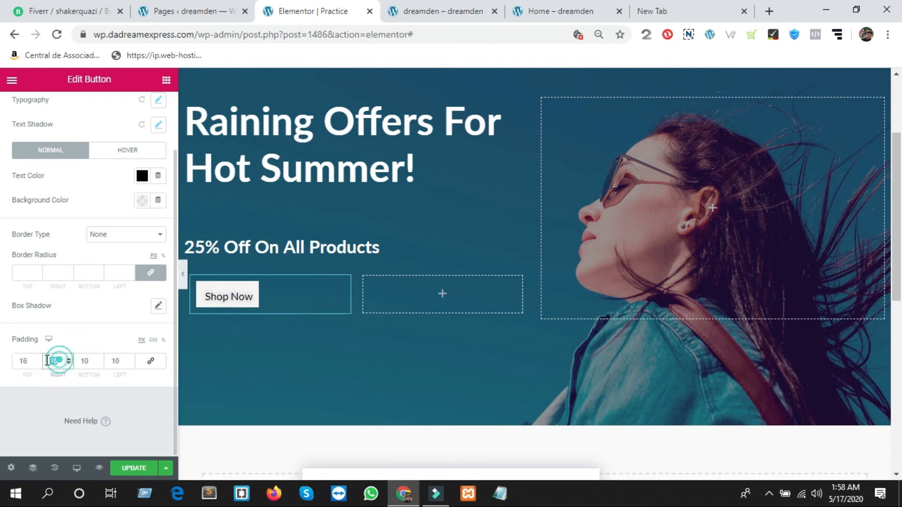
text(25)
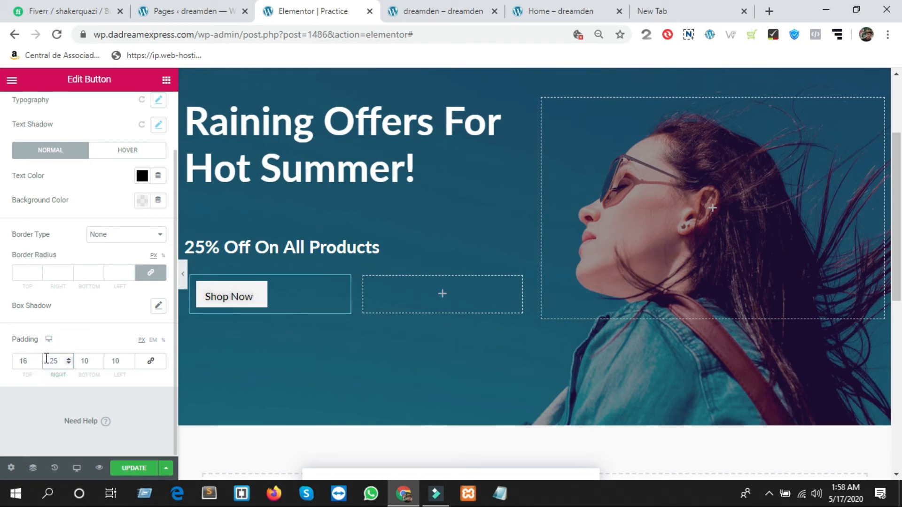
double_click(92, 360)
text(16)
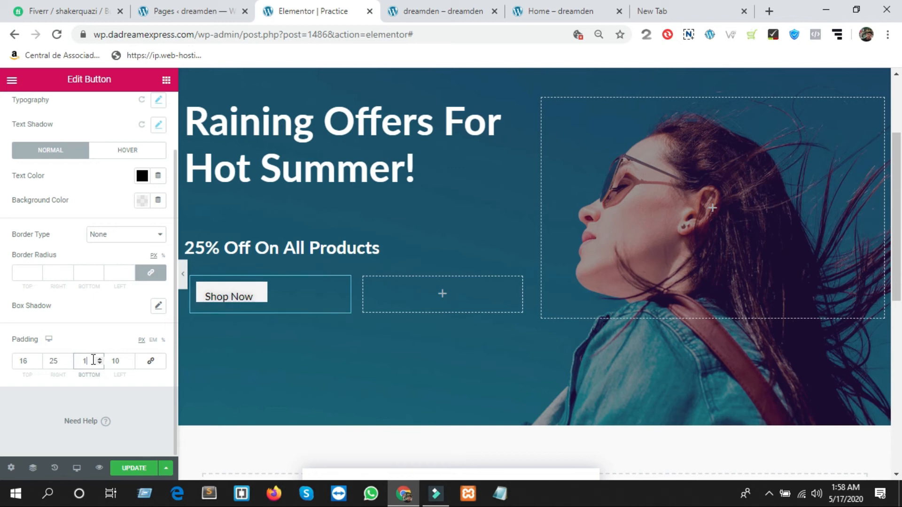
double_click(120, 360)
text(0)
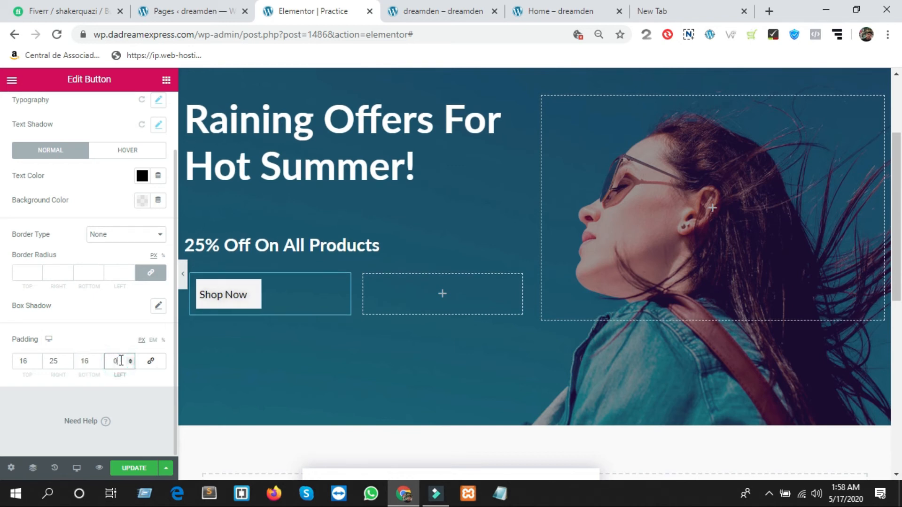
text(25)
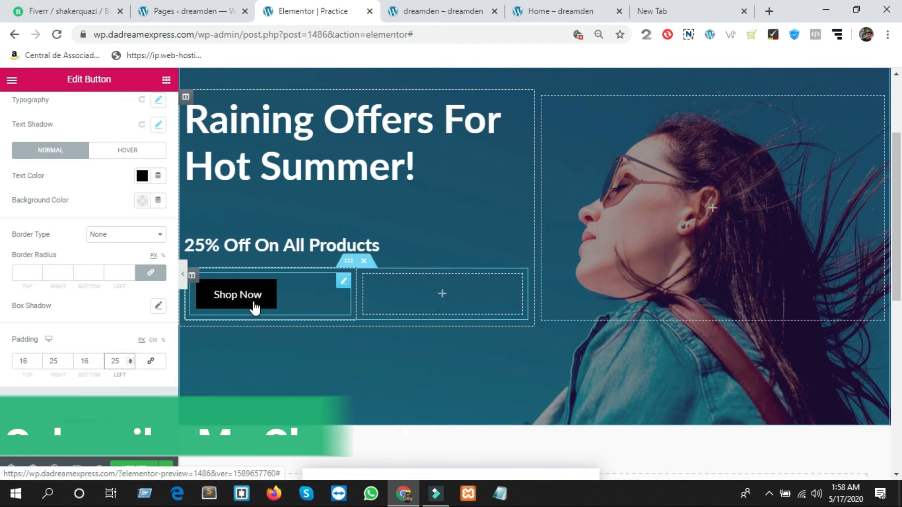
Review the "Shop Now" button's typography, content, style and advanced settings.
scroll(99, 314, up, 3)
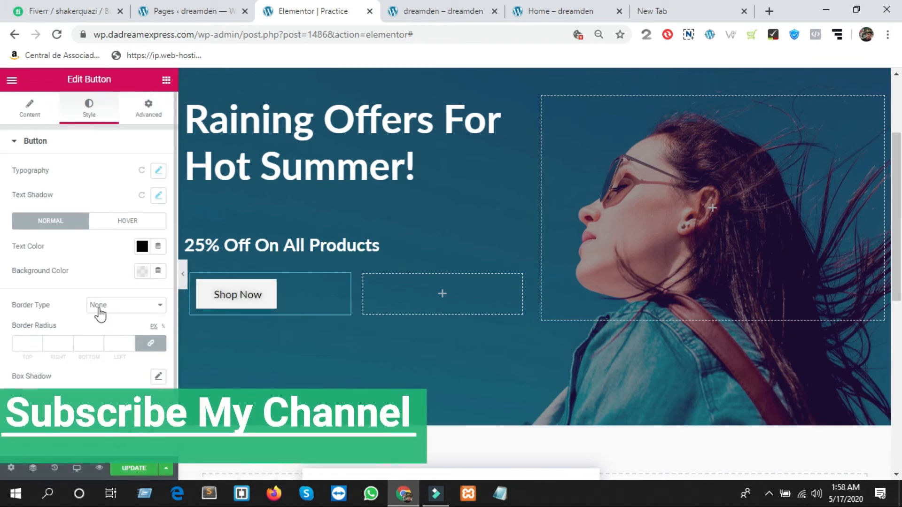
click(159, 171)
click(157, 168)
click(29, 111)
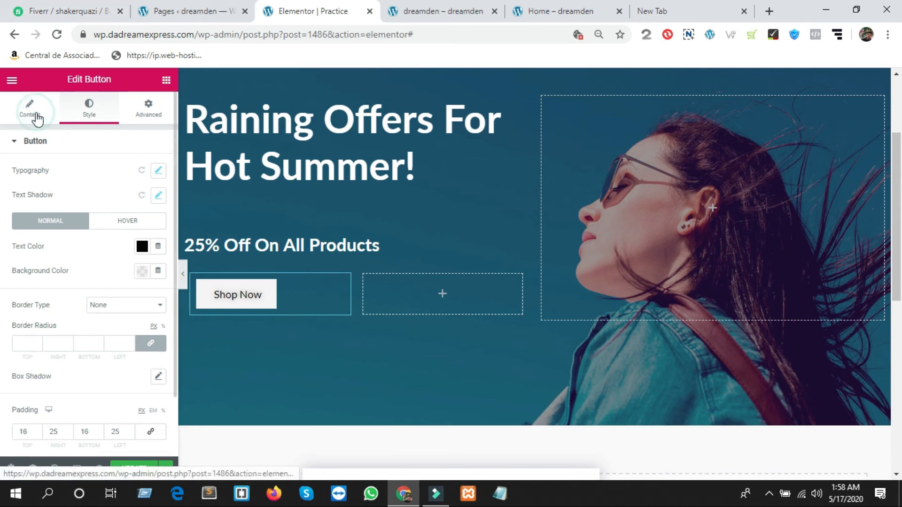
scroll(114, 271, down, 3)
scroll(114, 272, up, 3)
click(80, 113)
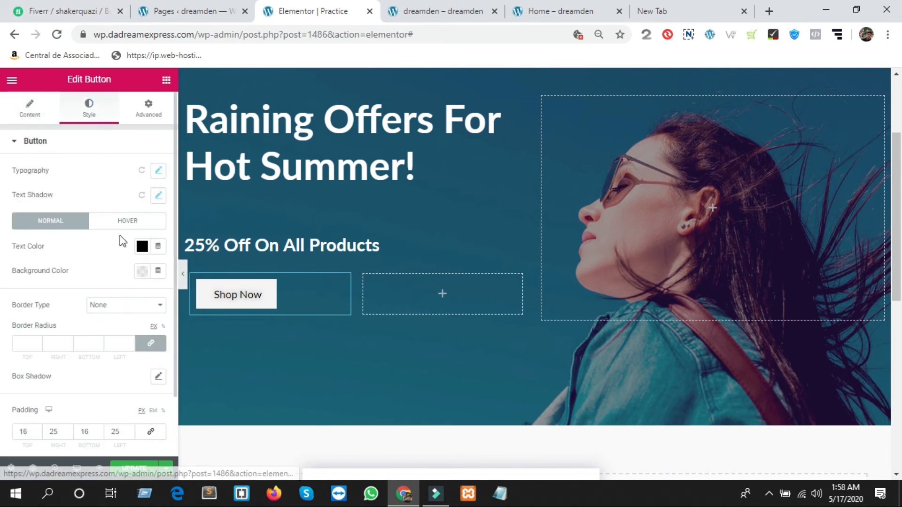
scroll(120, 236, down, 3)
scroll(131, 165, up, 5)
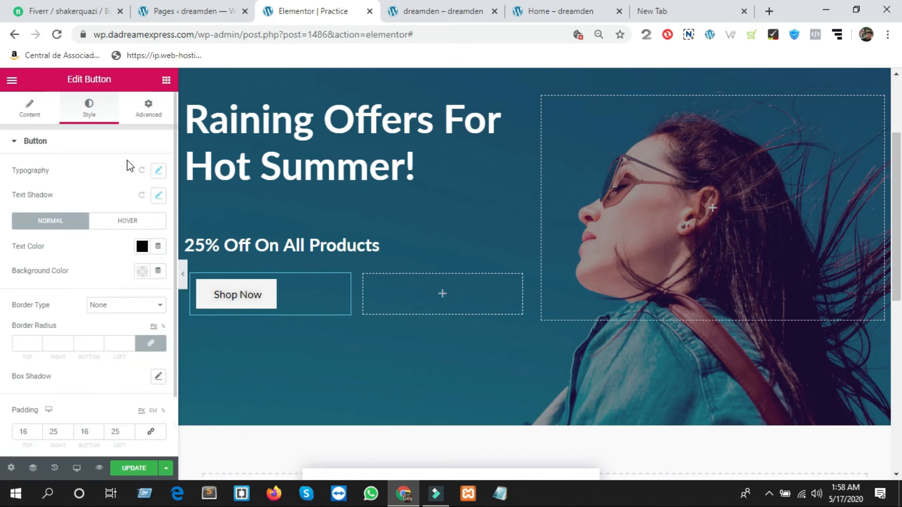
click(149, 113)
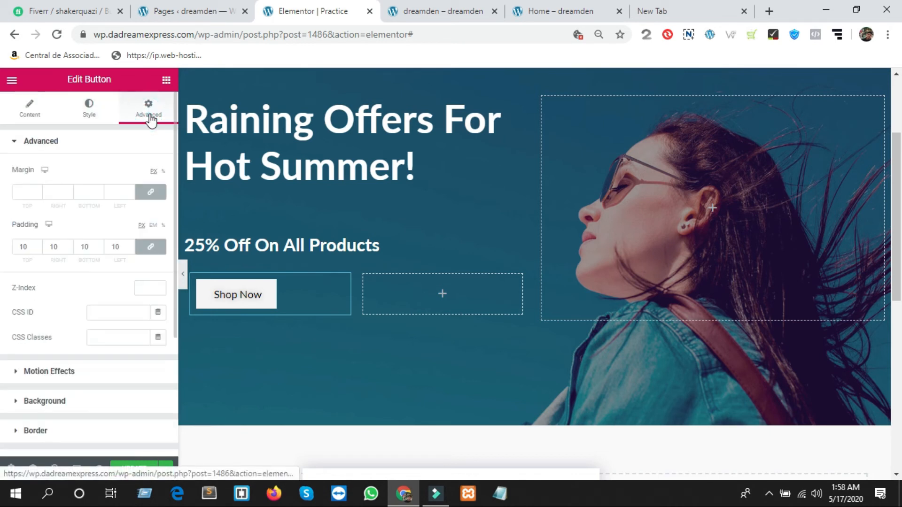
click(96, 117)
scroll(94, 124, down, 2)
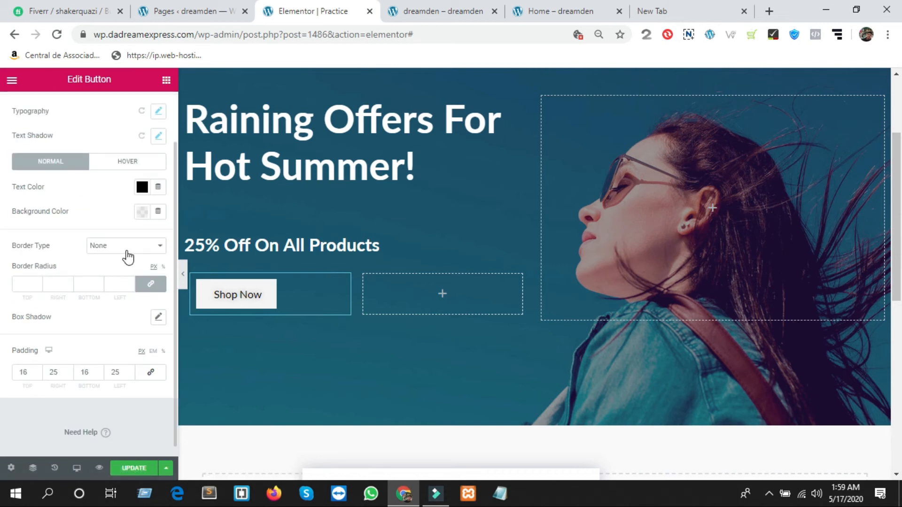
Update the Practice page and check the buttons on the original Home page, returning to the Practice page editor.
click(134, 468)
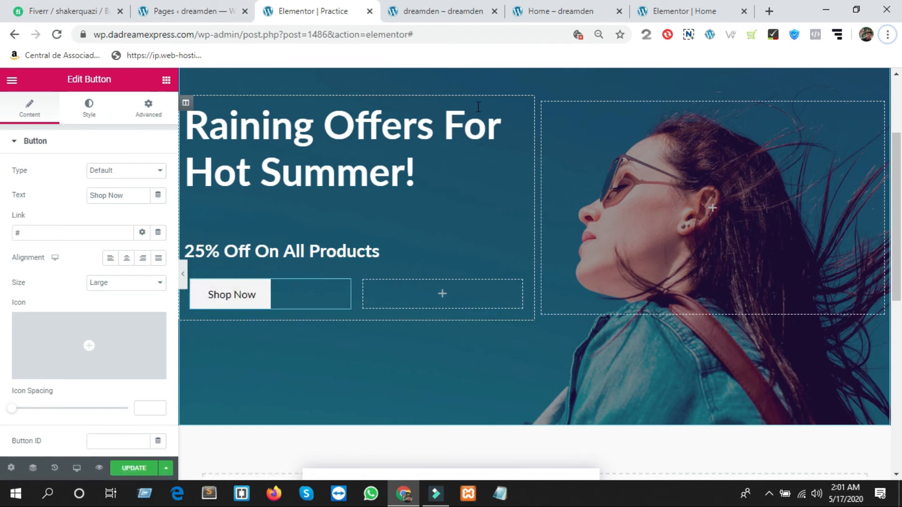
click(456, 8)
click(557, 10)
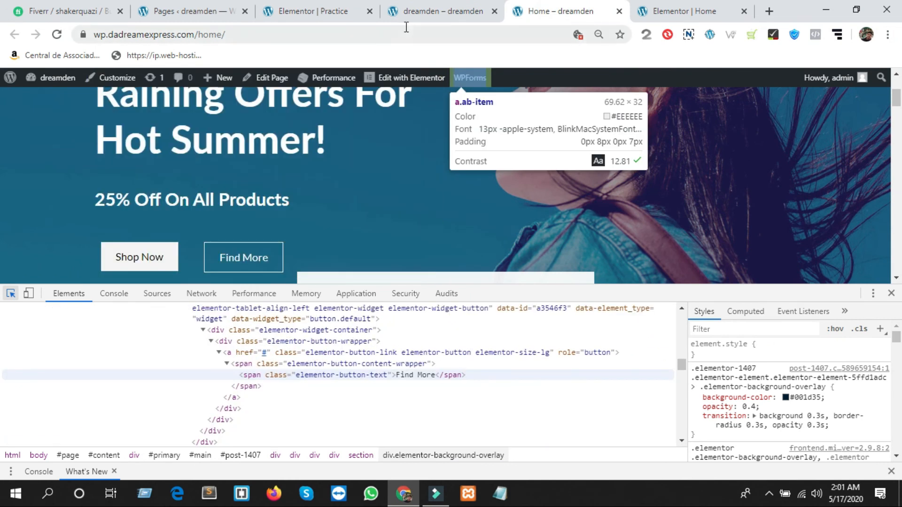
click(306, 17)
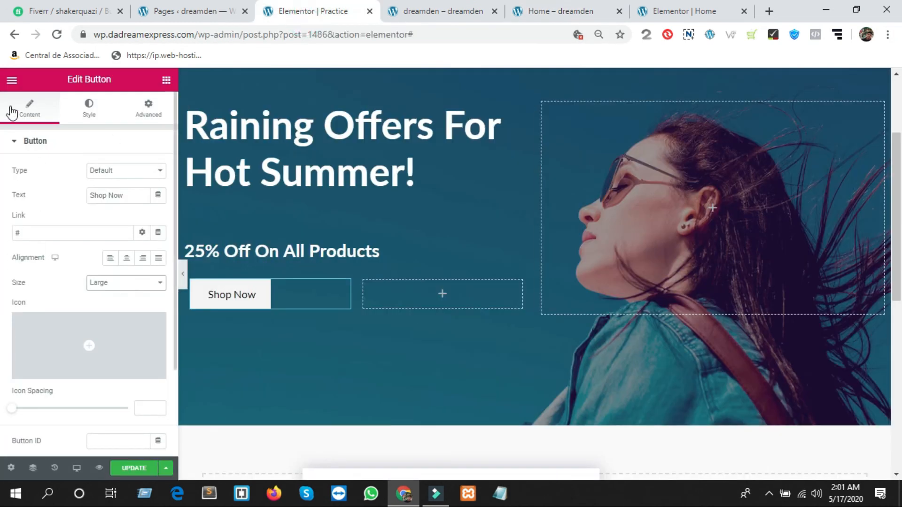
Add a button widget to the empty column beside "Shop Now" and set its text to "Find More".
click(14, 82)
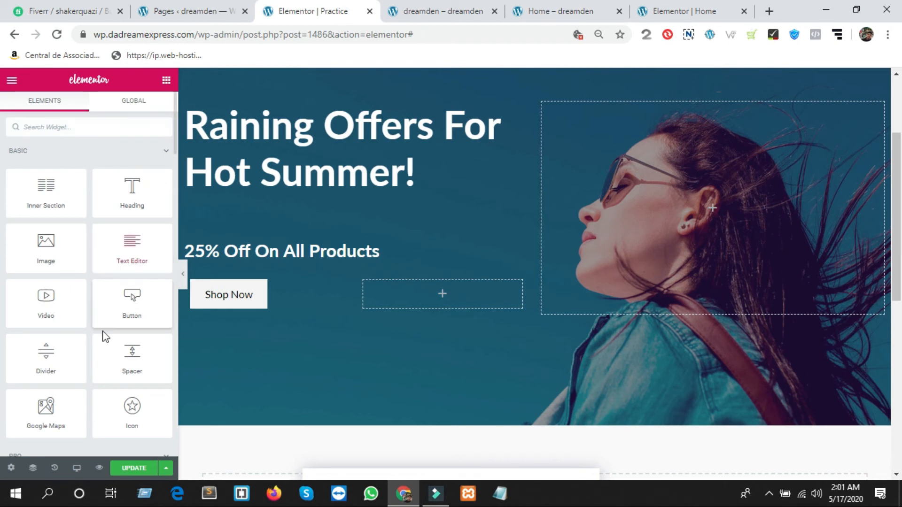
drag(125, 306, 427, 304)
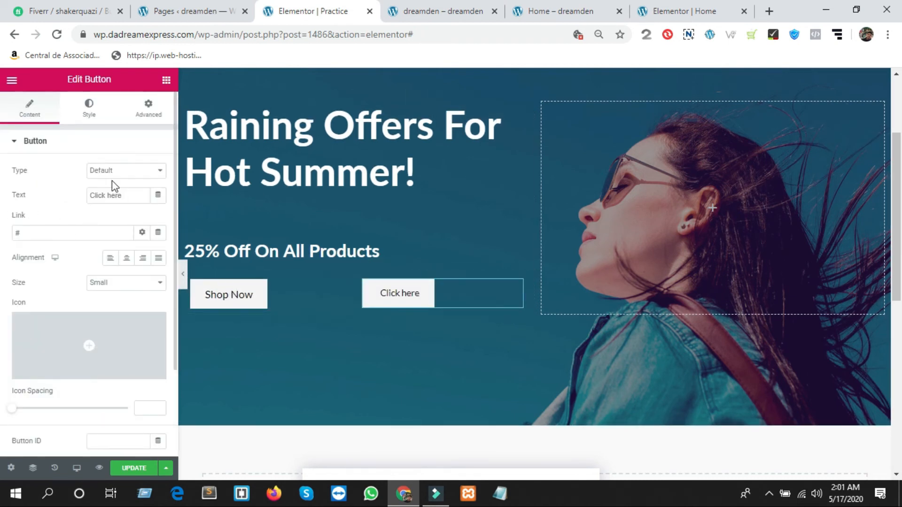
click(548, 12)
click(339, 19)
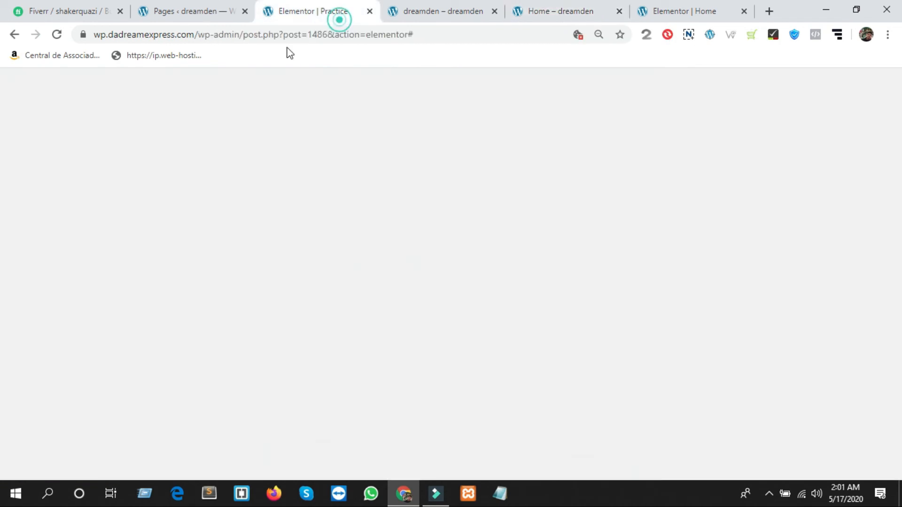
drag(135, 194, 2, 208)
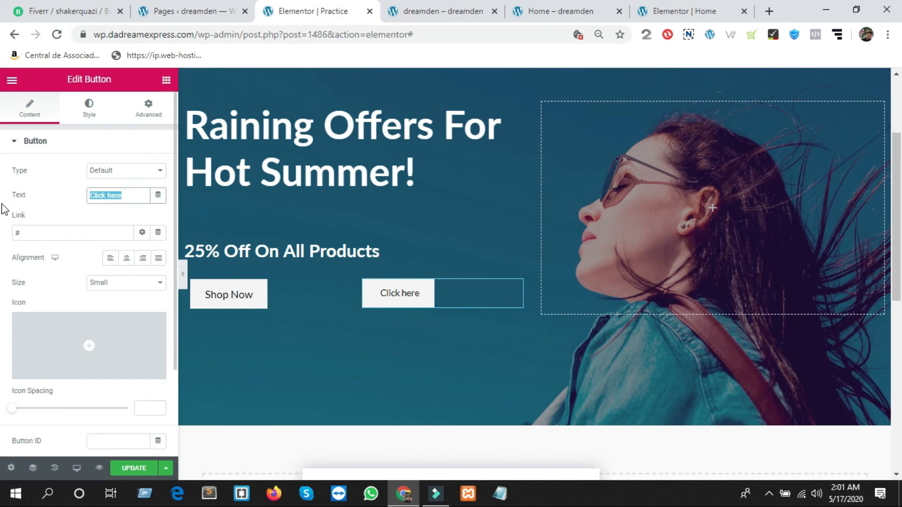
text(Find More)
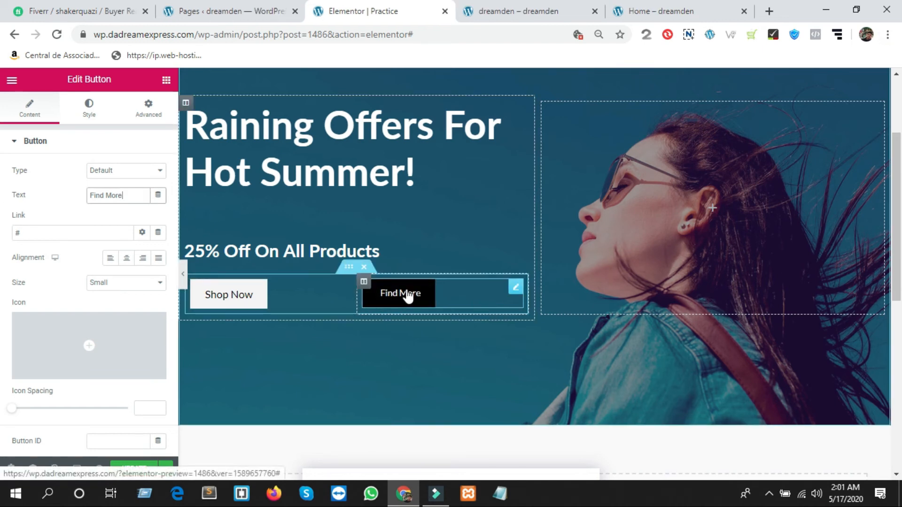
Compare with the original Home page's "Find More" button and make the new button's background color fully transparent (#02010100).
click(666, 12)
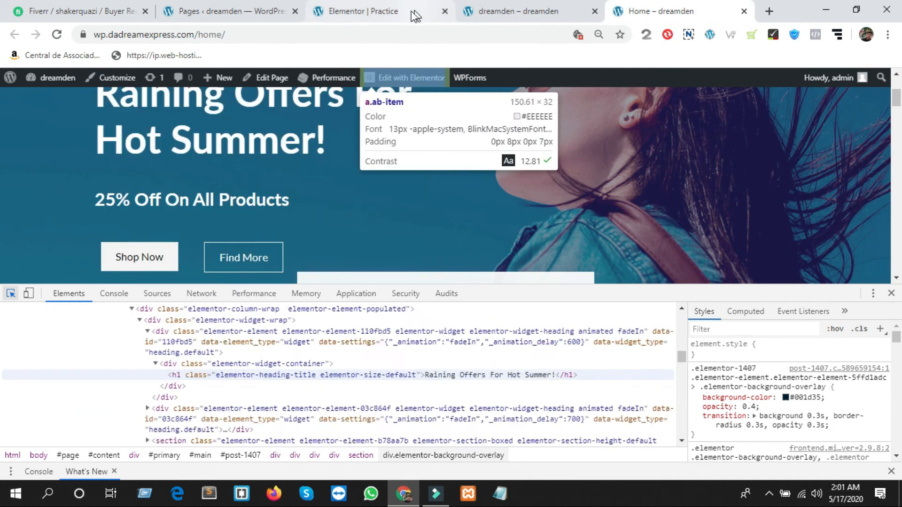
click(391, 14)
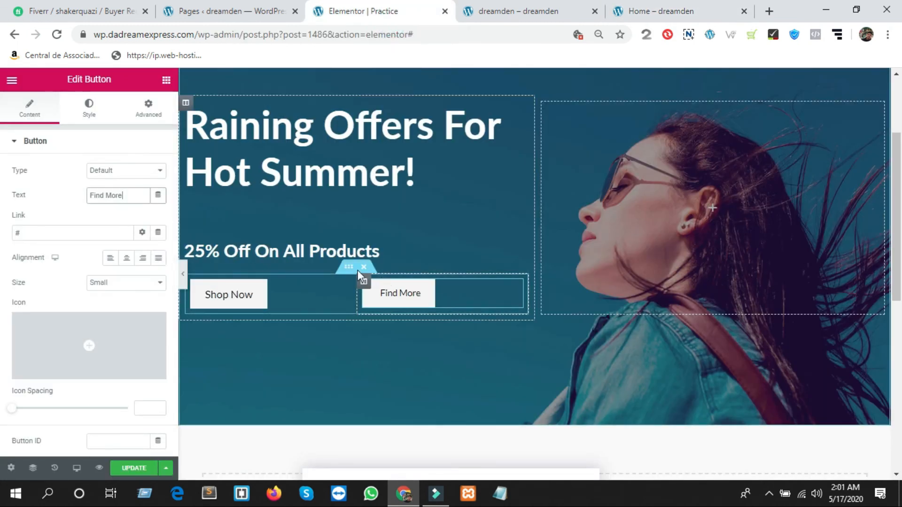
click(78, 107)
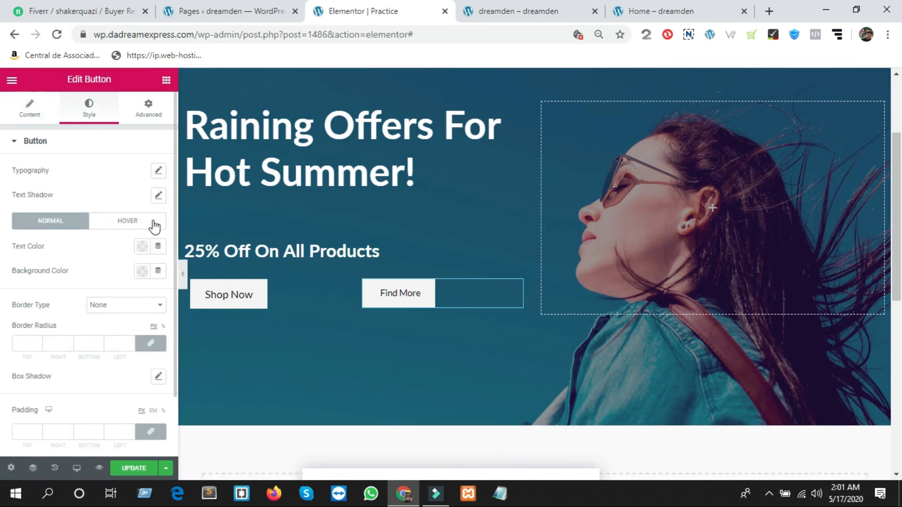
click(141, 274)
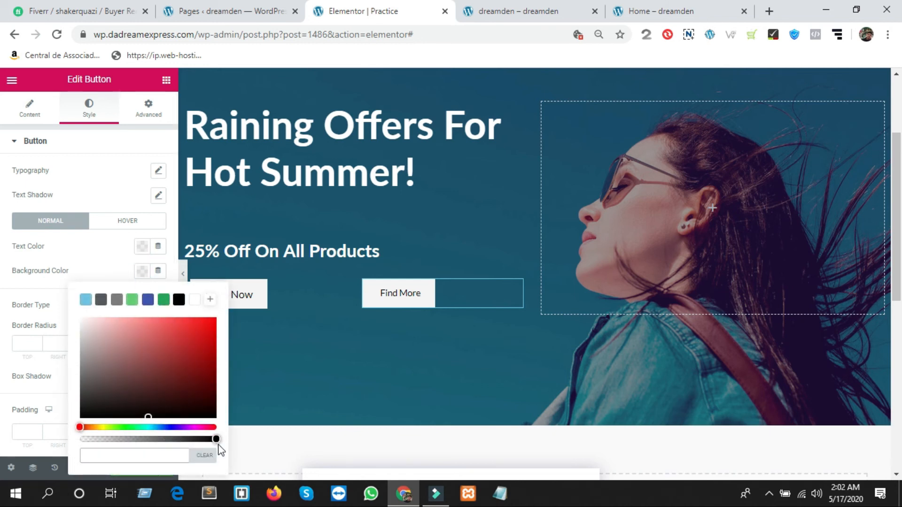
click(215, 438)
drag(215, 441, 62, 438)
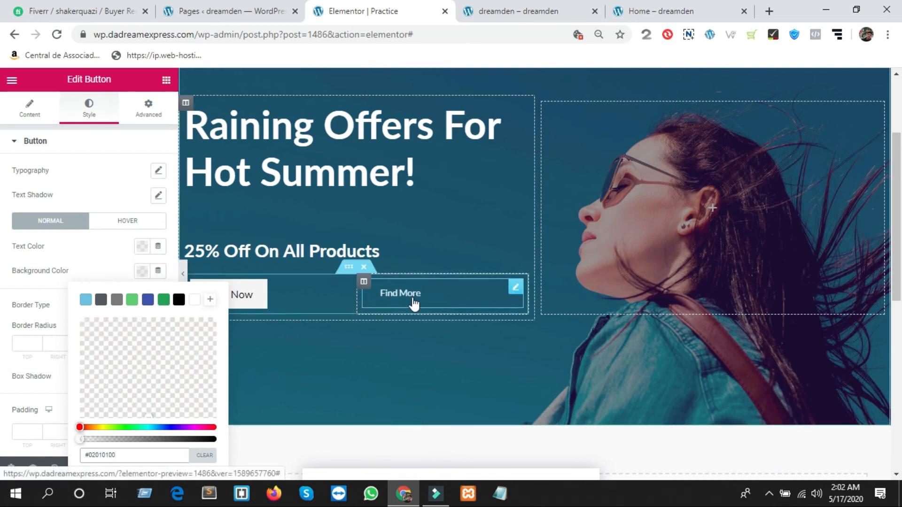
Set the "Find More" button's typography to the Lato font family at 18 px.
click(159, 171)
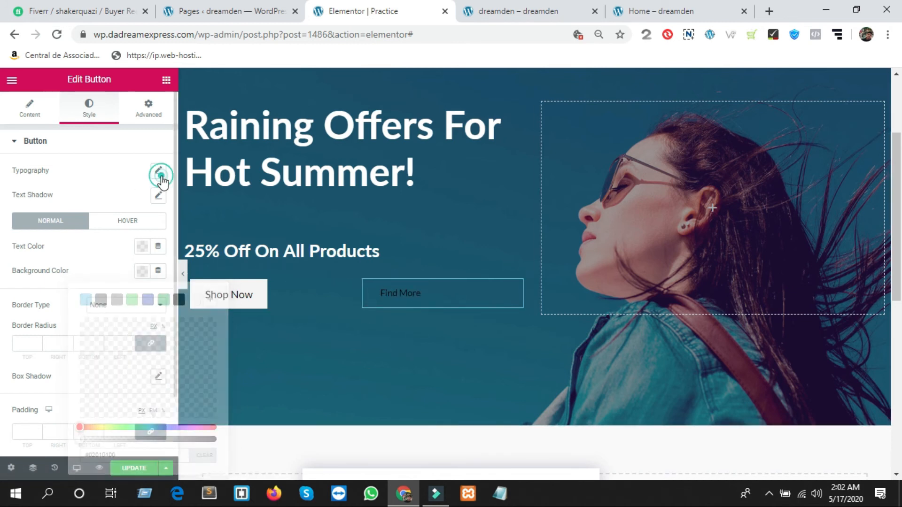
click(114, 209)
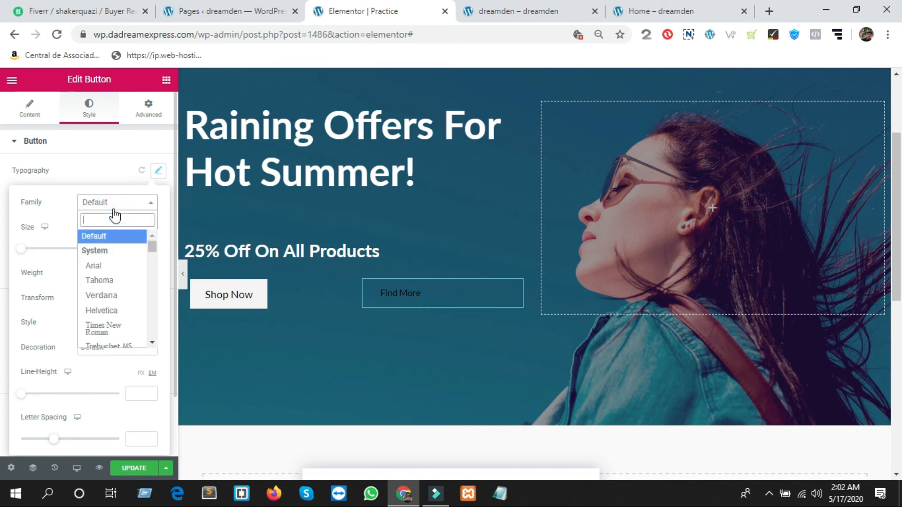
text(lato)
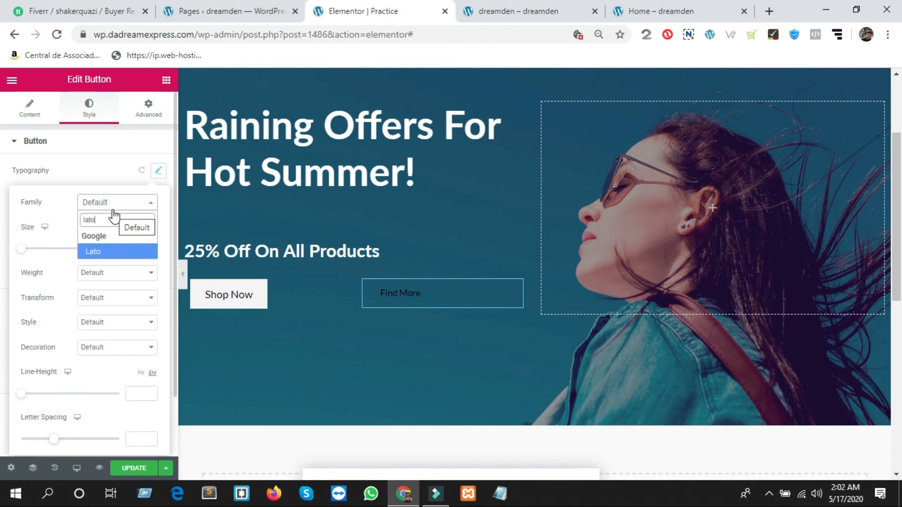
key(Return)
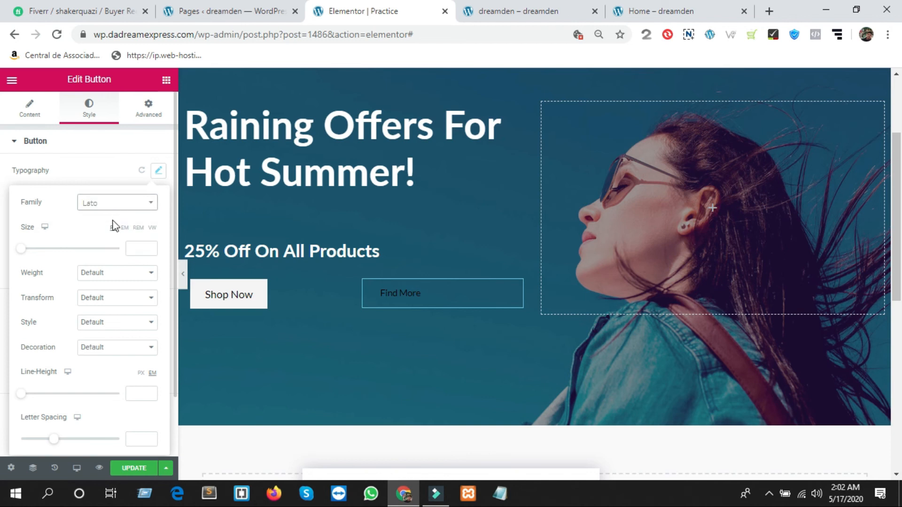
click(132, 246)
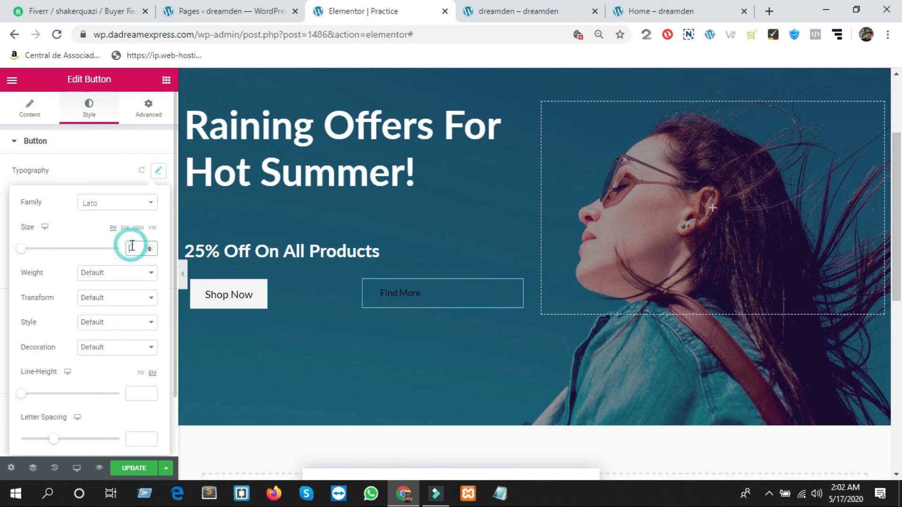
text(18)
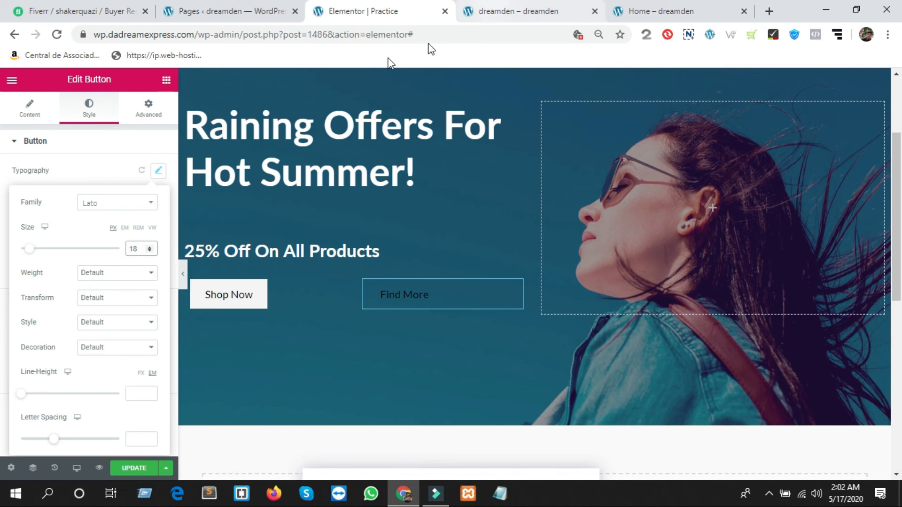
click(159, 172)
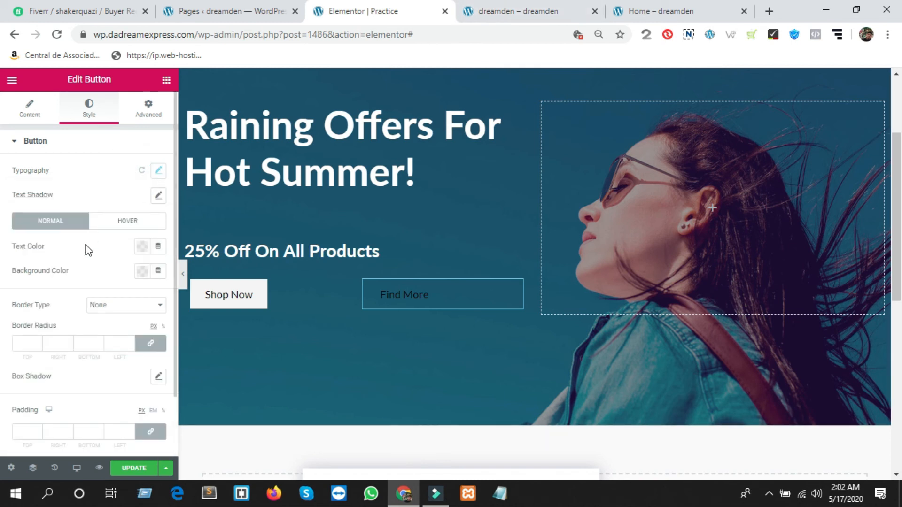
Try black as the "Find More" button's normal text color and white (#FFFFFF) as its hover text color.
click(140, 252)
click(179, 274)
click(116, 221)
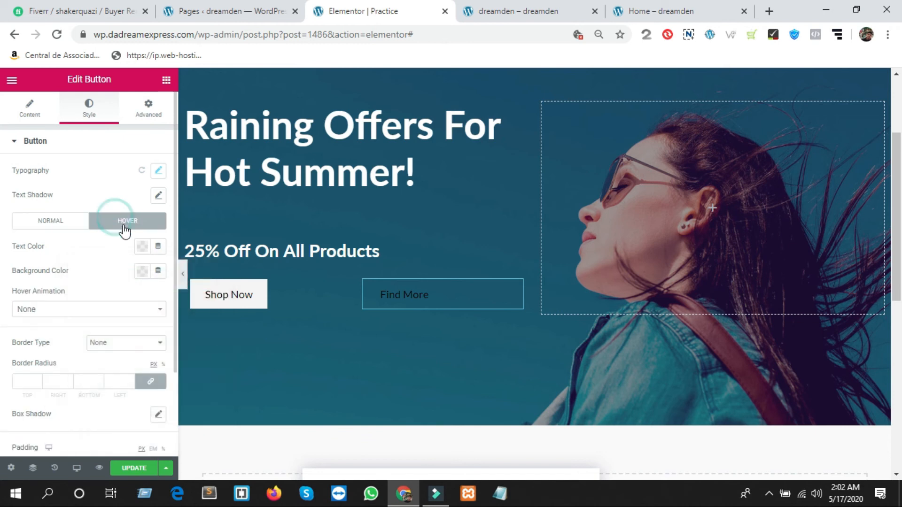
click(143, 250)
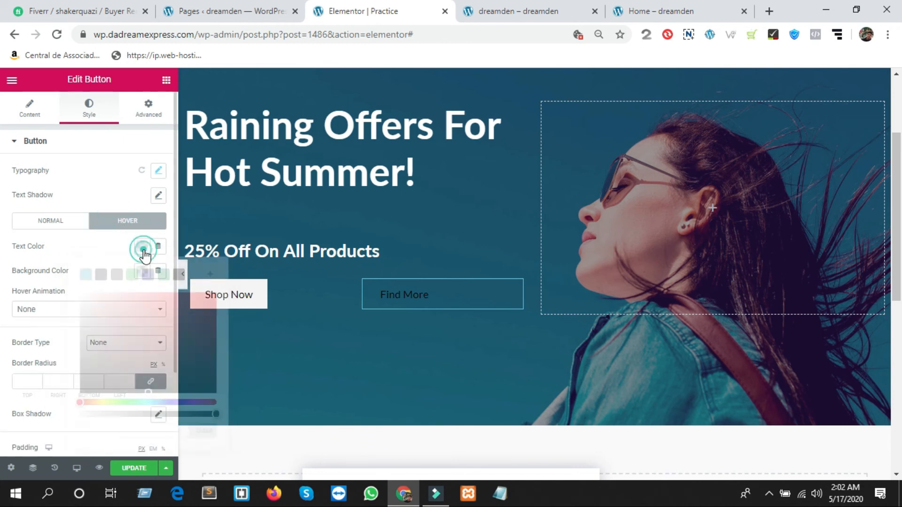
click(109, 242)
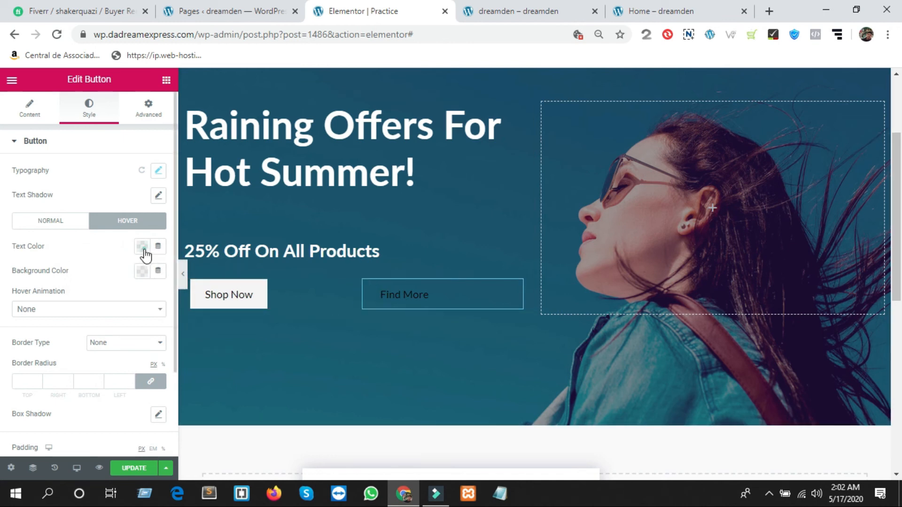
click(142, 247)
click(194, 274)
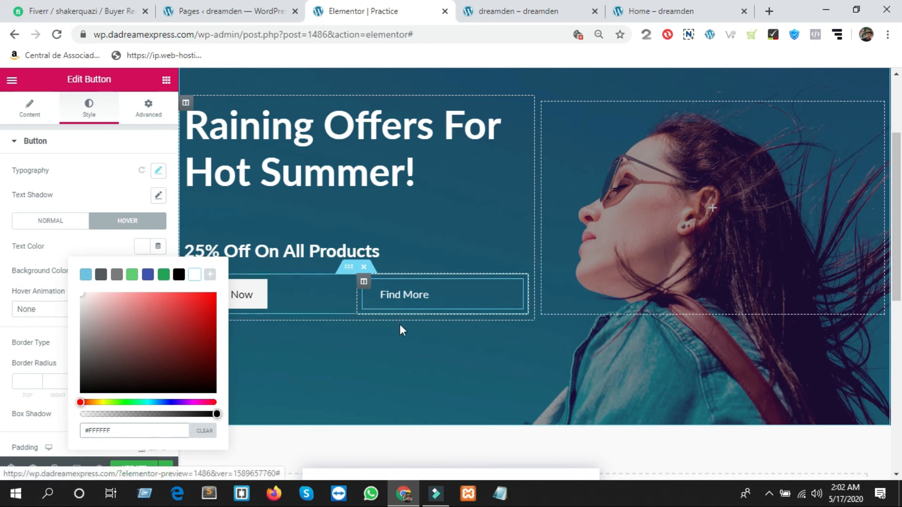
Change the "Find More" button's normal text color to white.
click(50, 221)
click(142, 246)
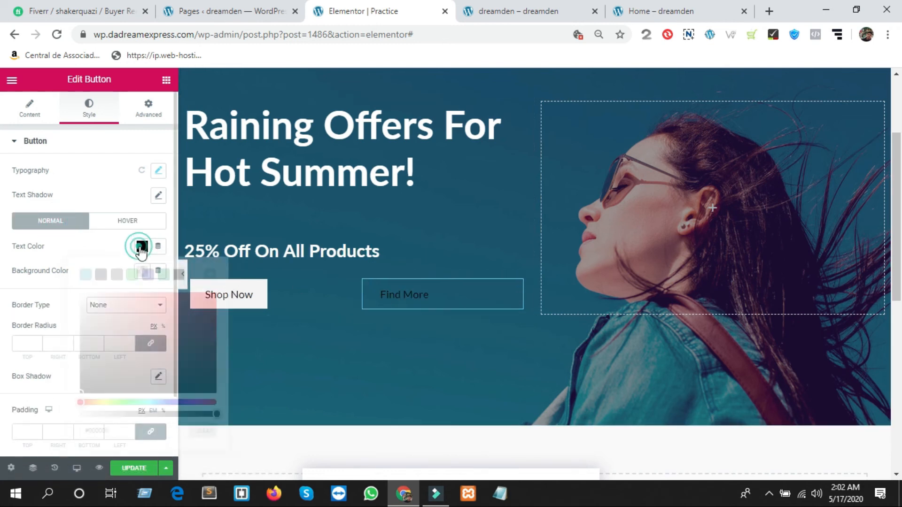
click(195, 275)
Try white for the "Find More" button's hover text color, settling on black (#000000).
click(129, 221)
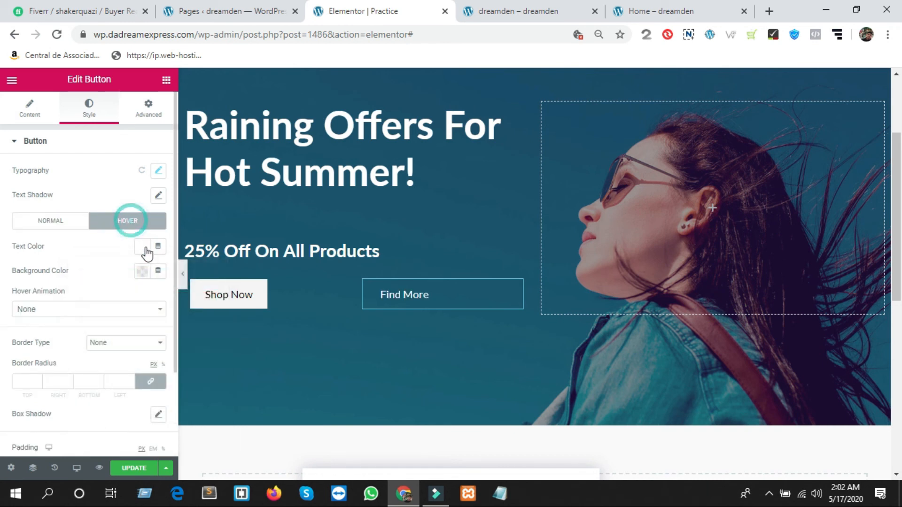
click(143, 247)
click(194, 275)
click(93, 245)
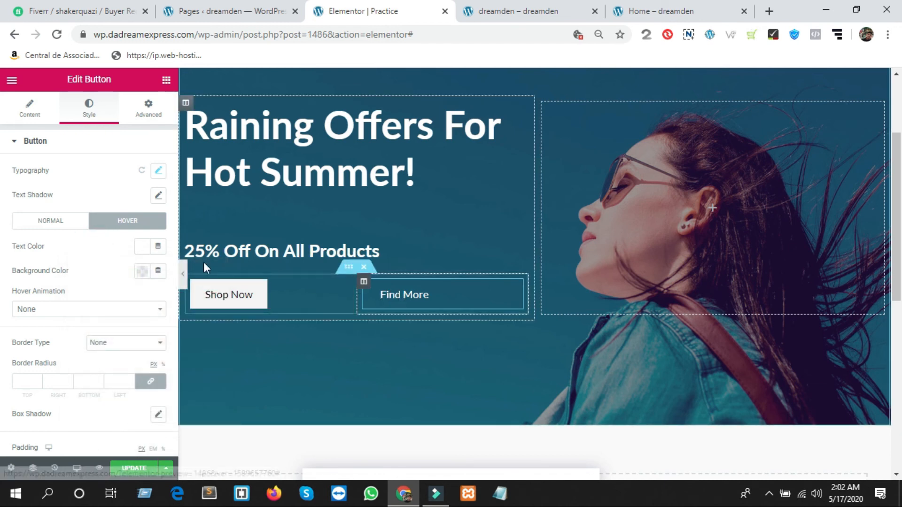
click(143, 246)
click(179, 275)
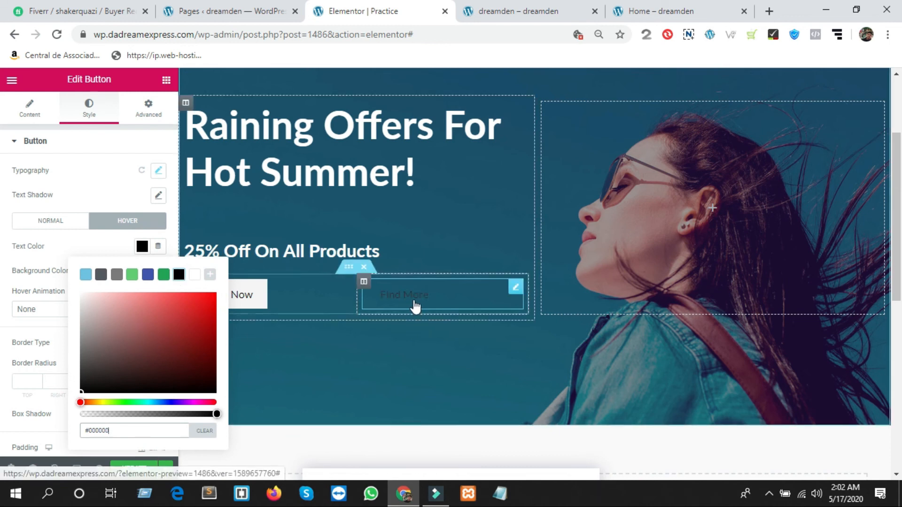
click(325, 395)
click(52, 245)
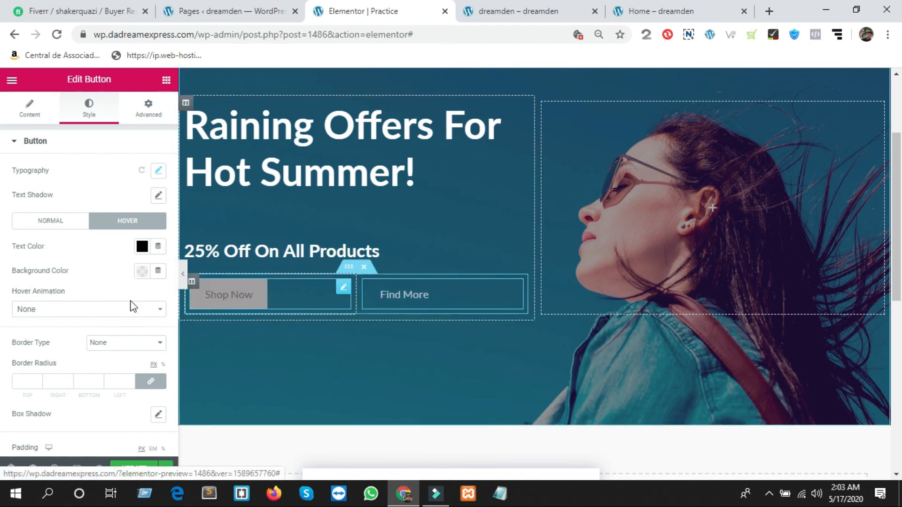
Give the "Find More" button a solid border with a width of 1 on all sides.
scroll(32, 307, down, 1)
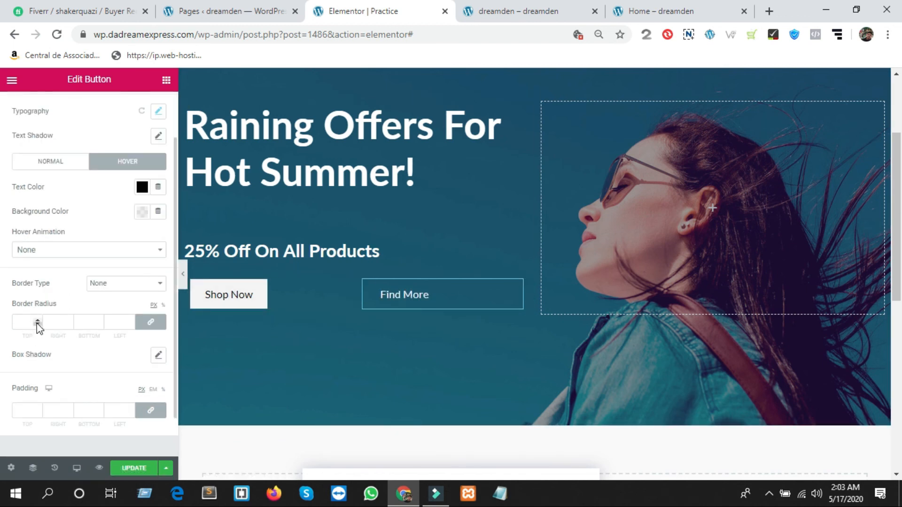
click(133, 288)
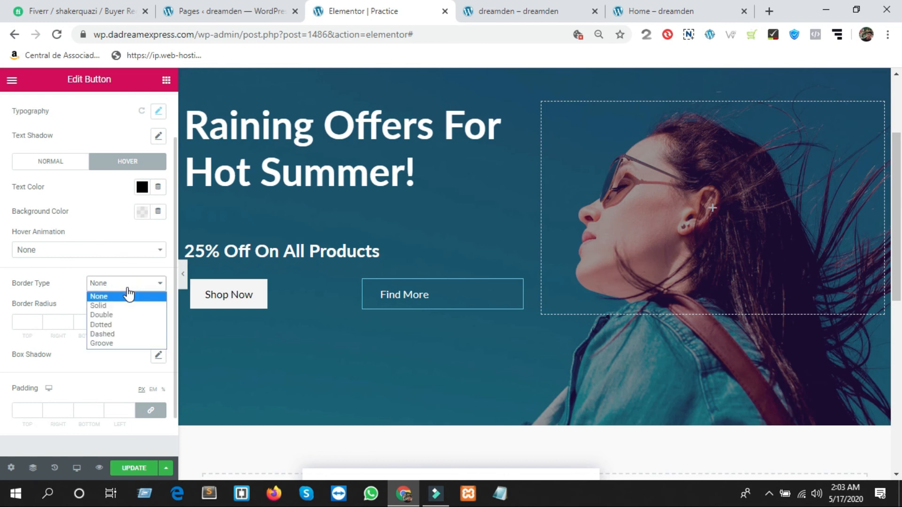
click(118, 306)
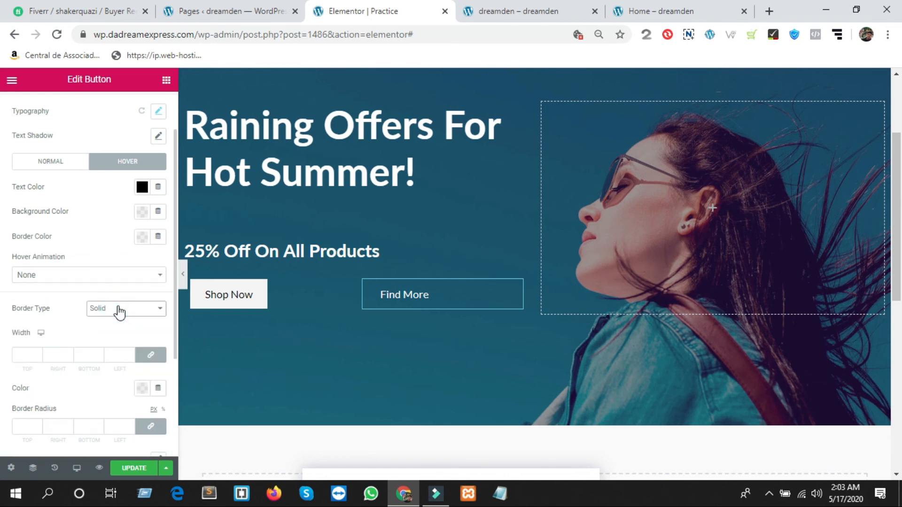
scroll(120, 311, down, 4)
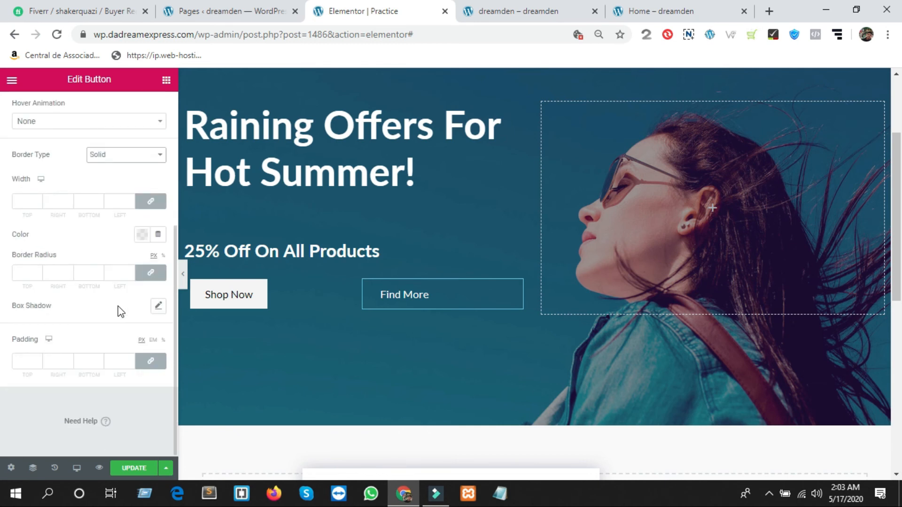
scroll(121, 311, up, 2)
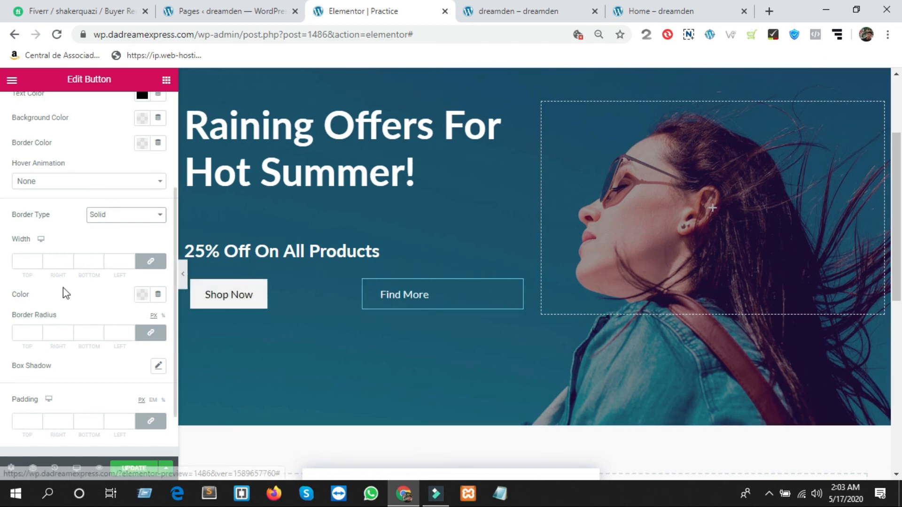
click(40, 262)
text(1)
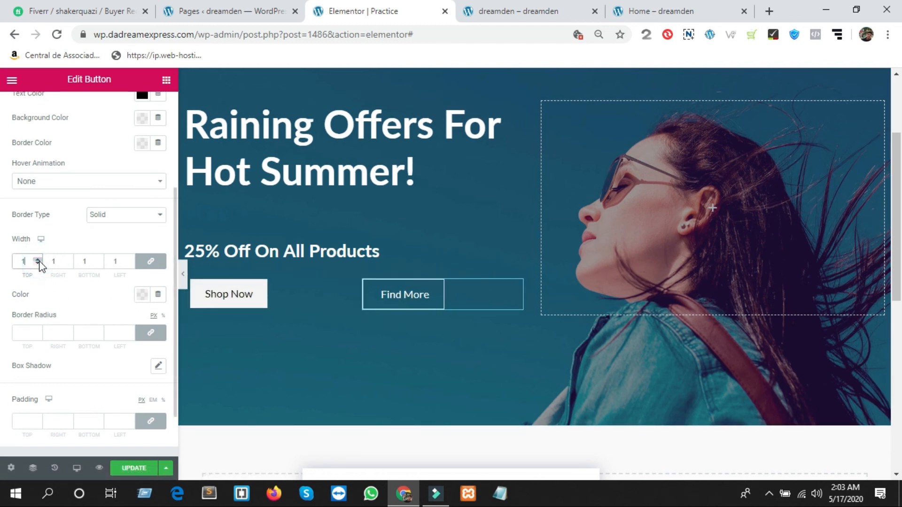
Update the Practice page, compare the buttons in its preview with the original Home page, and return to the editor.
click(136, 472)
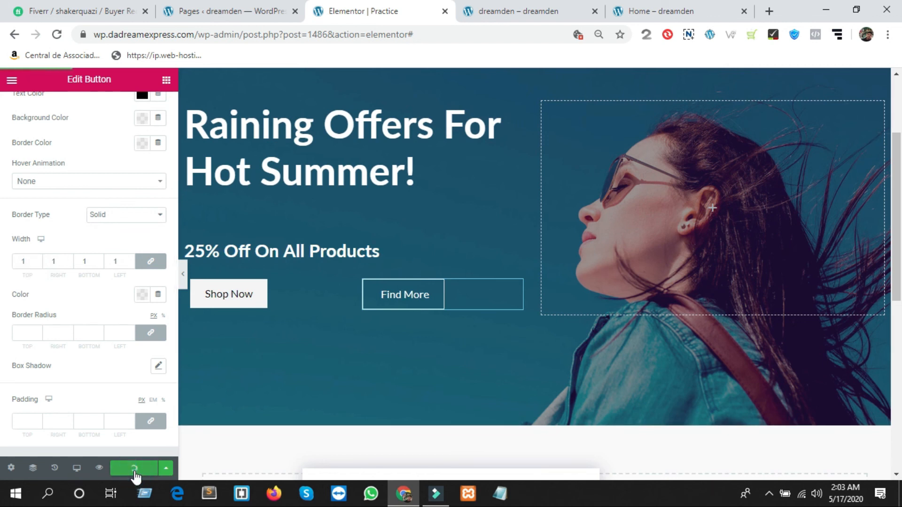
click(493, 11)
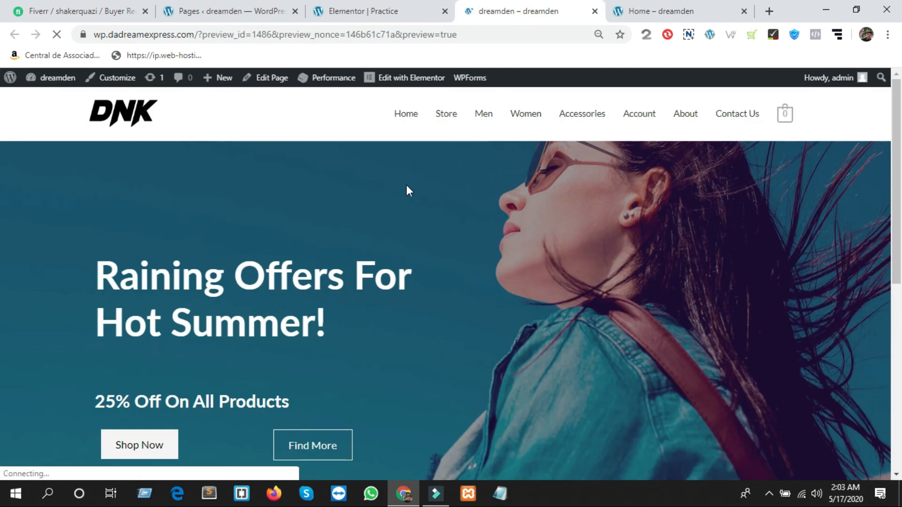
scroll(388, 233, down, 1)
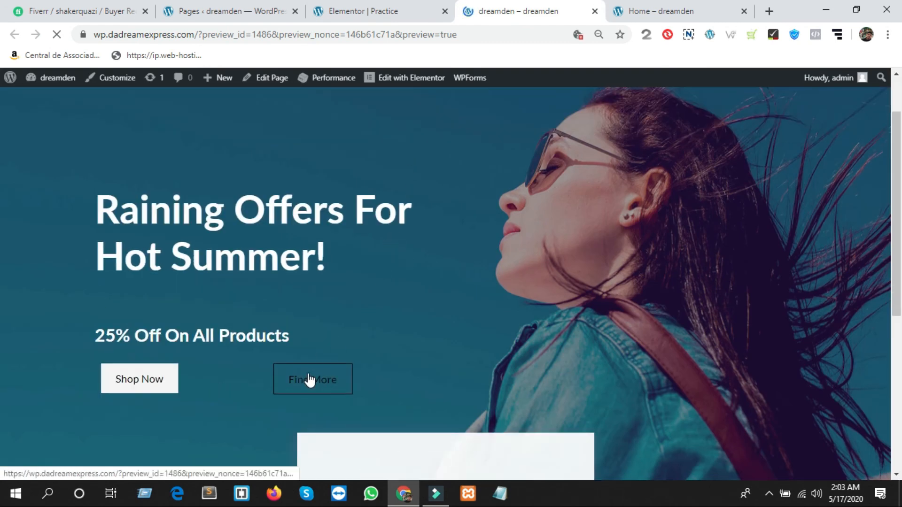
click(636, 14)
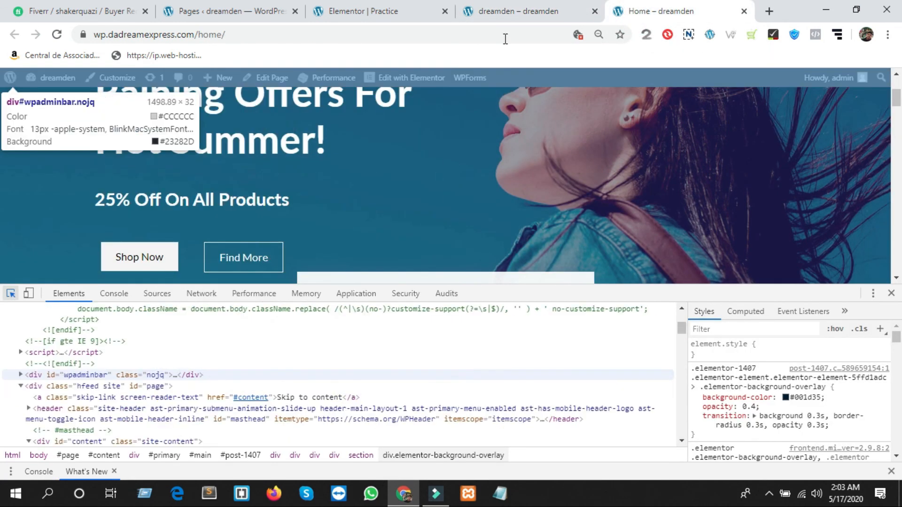
click(392, 15)
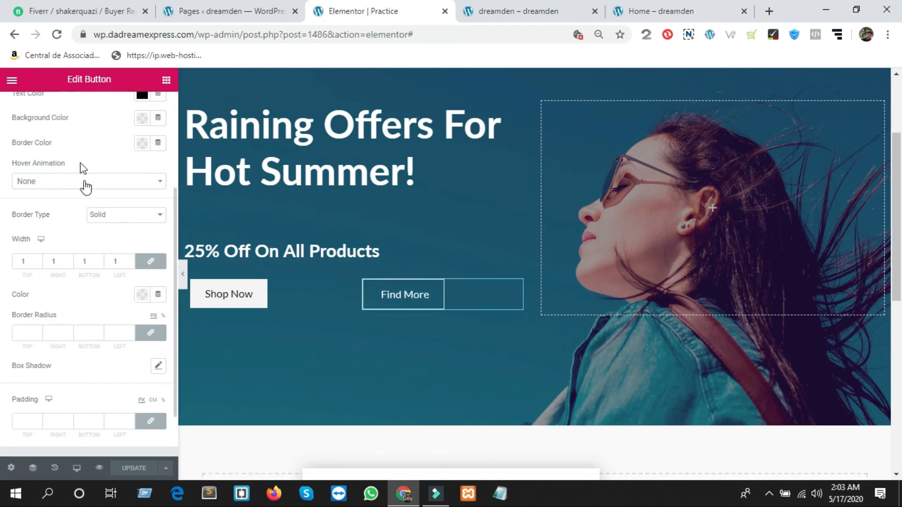
Try right alignment for the "Shop Now" button, settling on center alignment.
scroll(119, 210, up, 3)
click(26, 110)
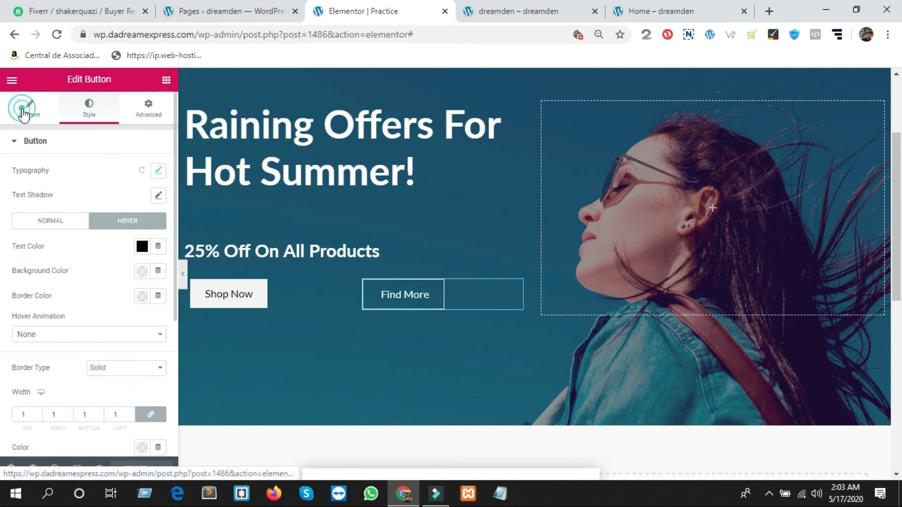
click(112, 263)
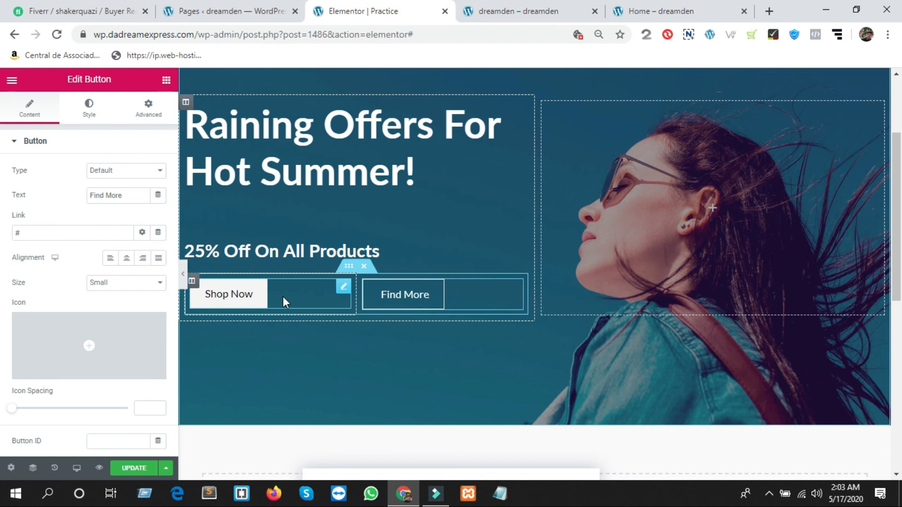
click(308, 301)
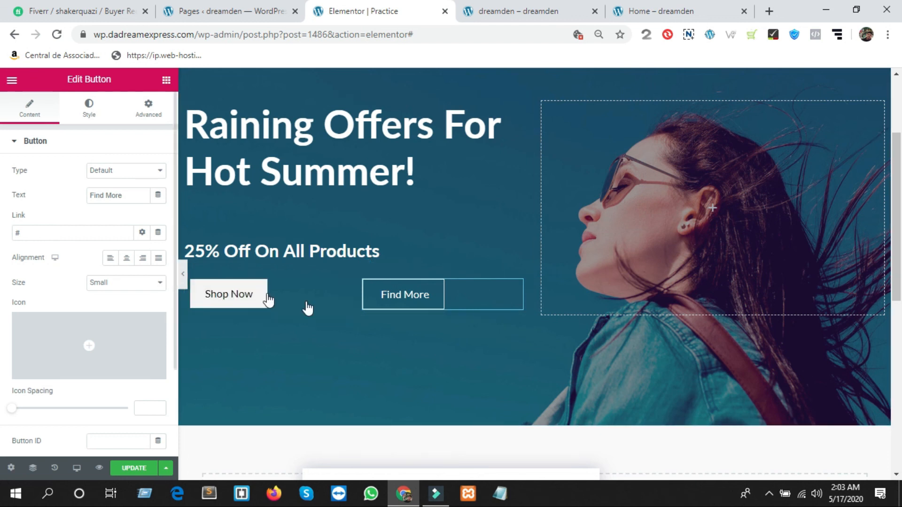
click(157, 259)
click(142, 259)
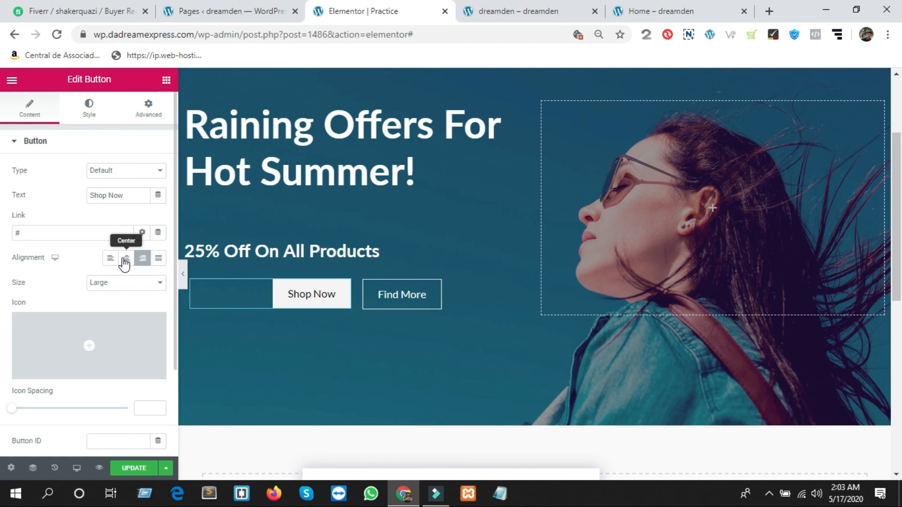
click(126, 259)
Update the Practice page, check the "Shop Now" button's placement in the preview, and return to the editor.
click(130, 468)
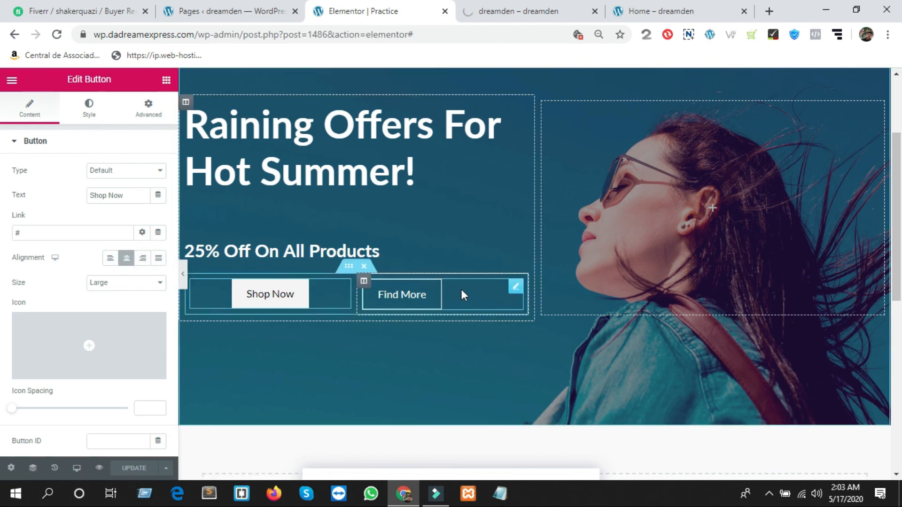
click(524, 18)
scroll(289, 342, down, 3)
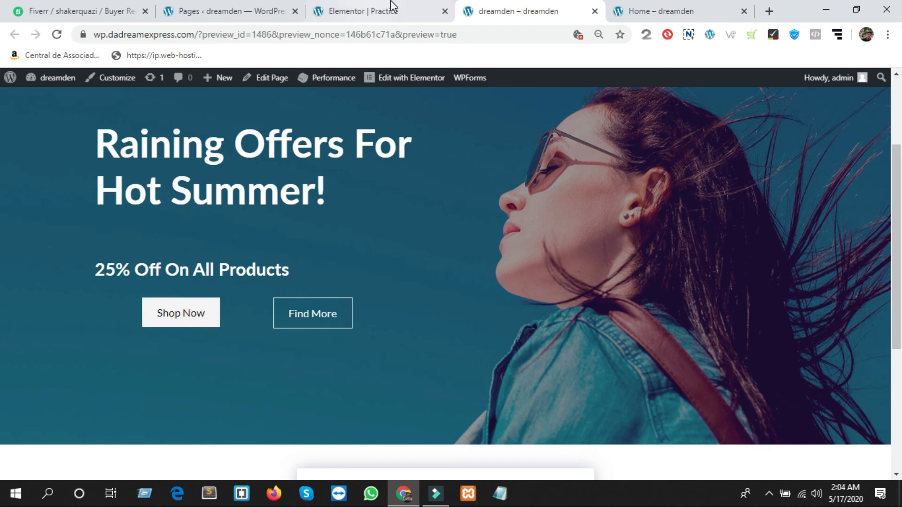
click(361, 15)
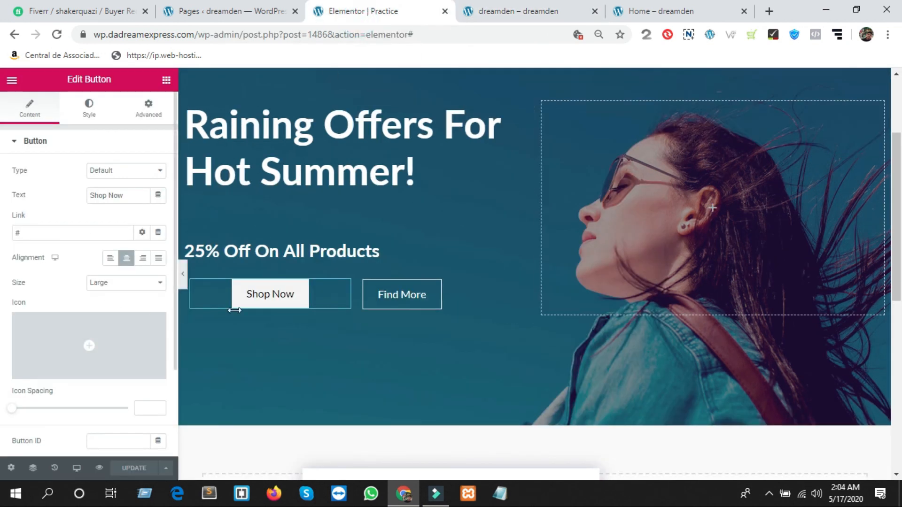
Align the "Shop Now" button left, and try centering the "Find More" button before aligning it left too.
click(110, 257)
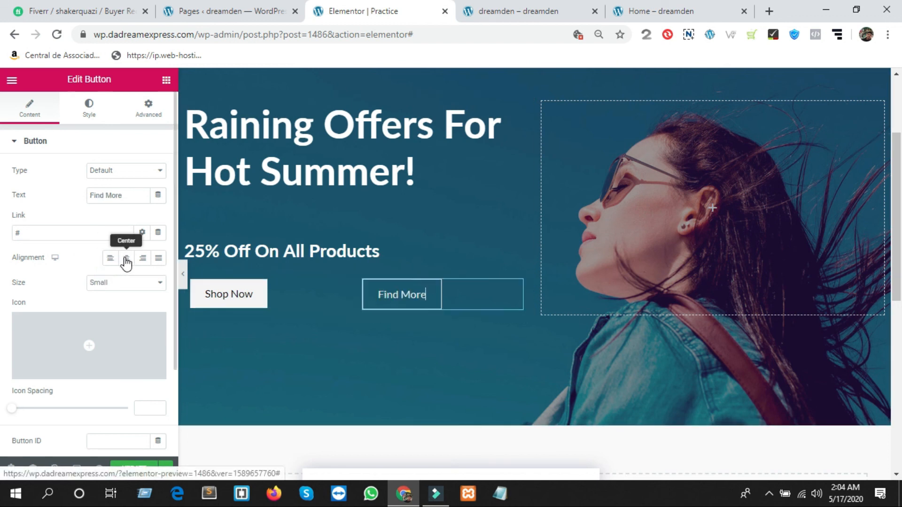
click(127, 259)
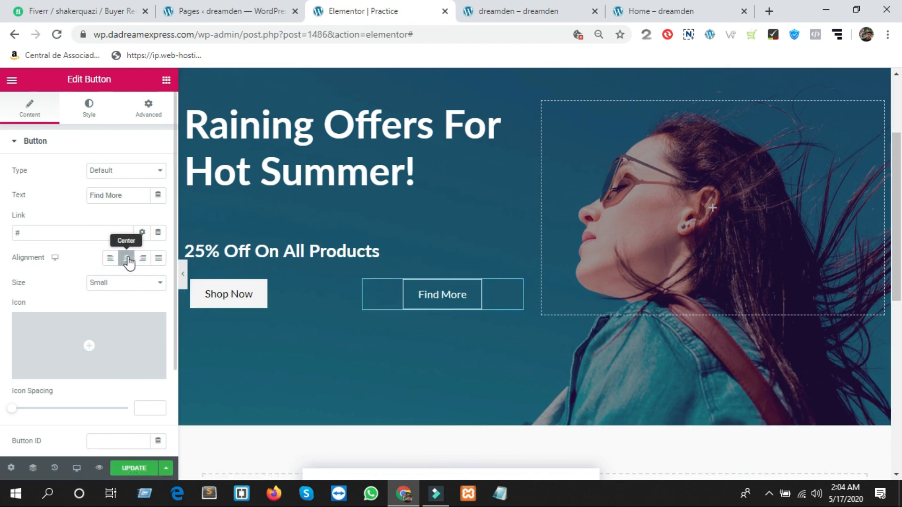
click(111, 259)
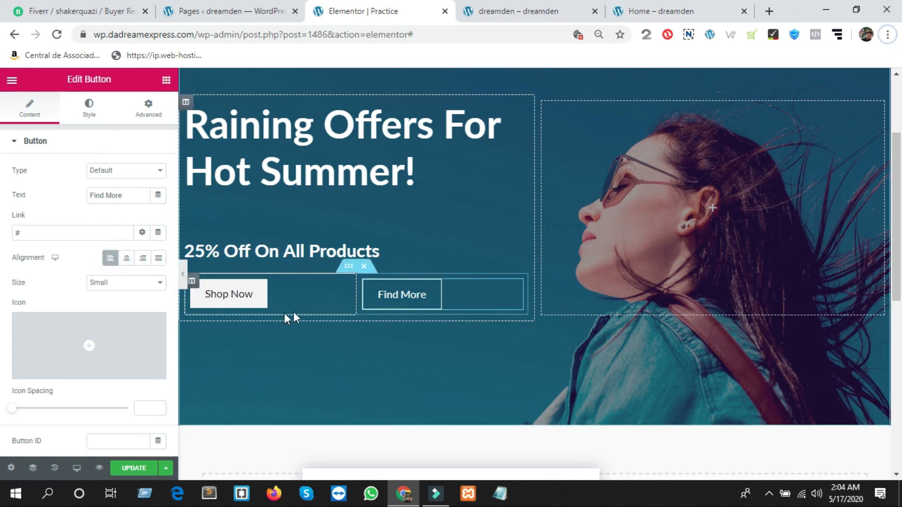
Narrow the inner column holding "Shop Now" so "Find More" sits close beside it, and update the page.
drag(353, 295, 280, 293)
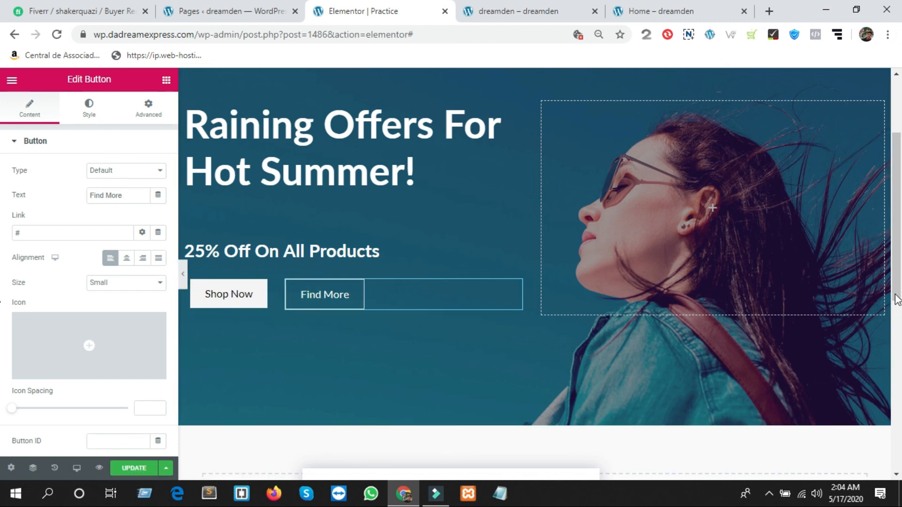
mouse_move(103, 370)
click(127, 468)
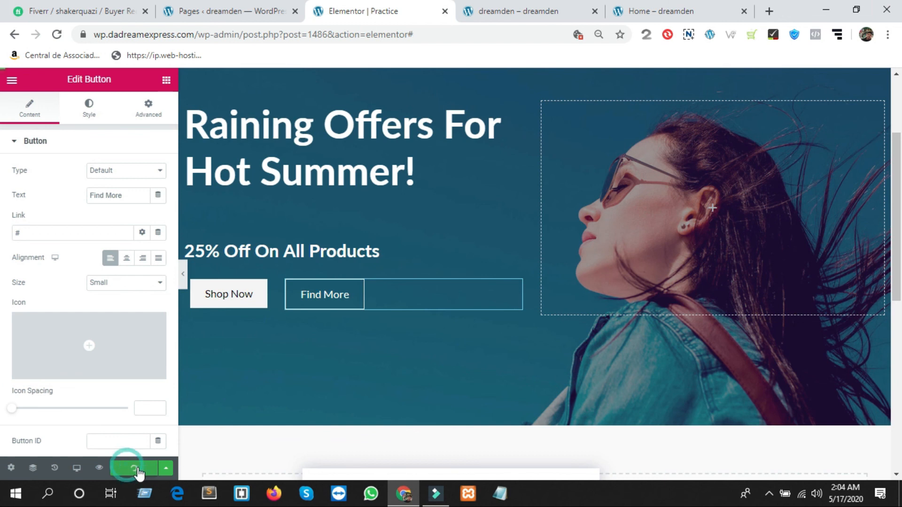
Compare the gap between the two buttons in the Practice preview with the original Home page, and return to the editor.
click(515, 10)
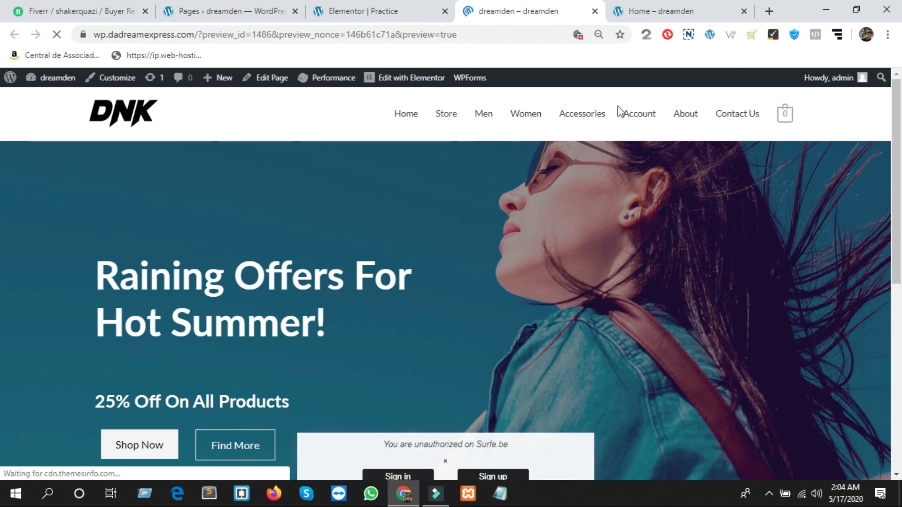
click(665, 13)
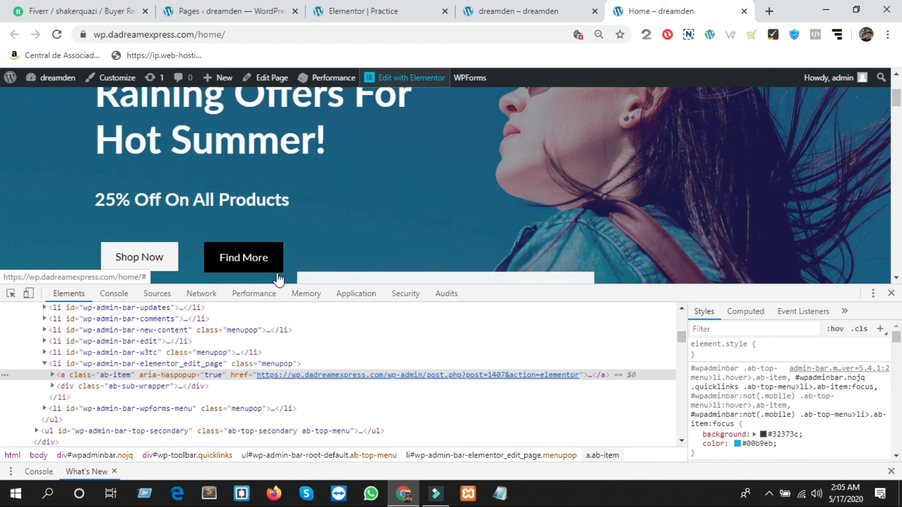
click(363, 7)
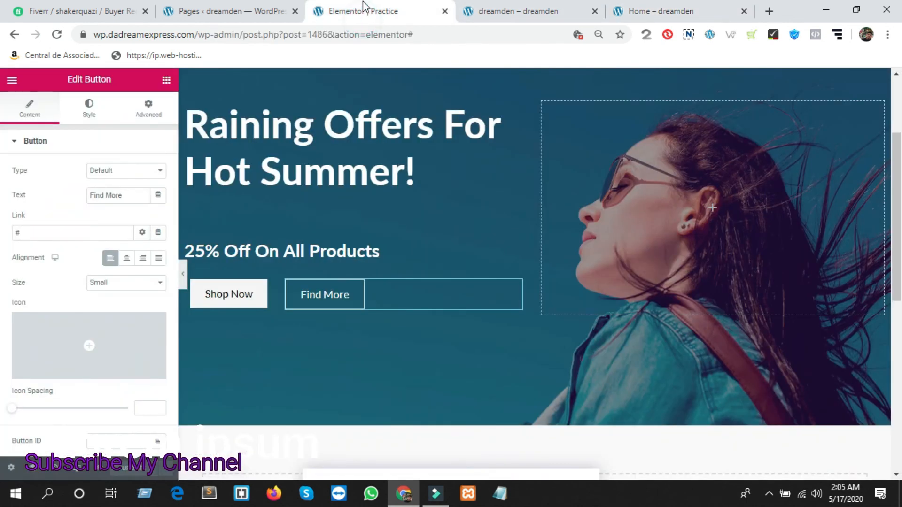
click(460, 15)
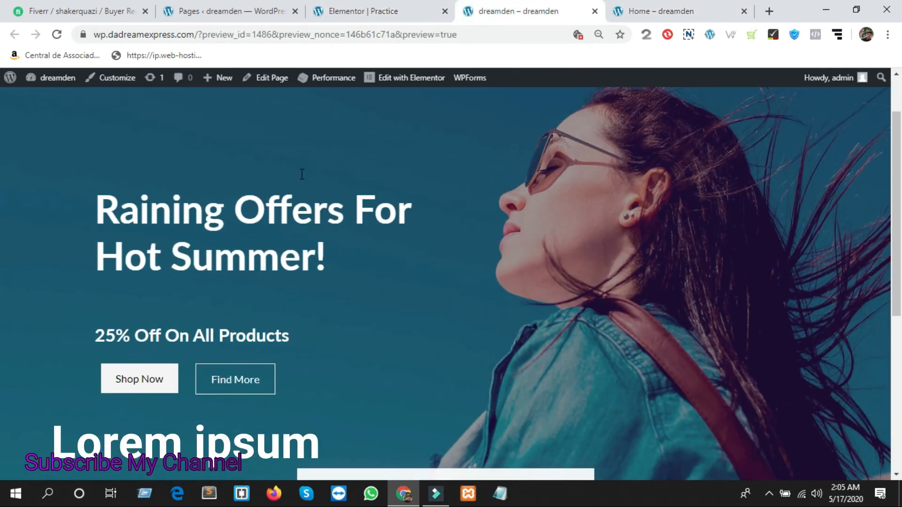
click(343, 12)
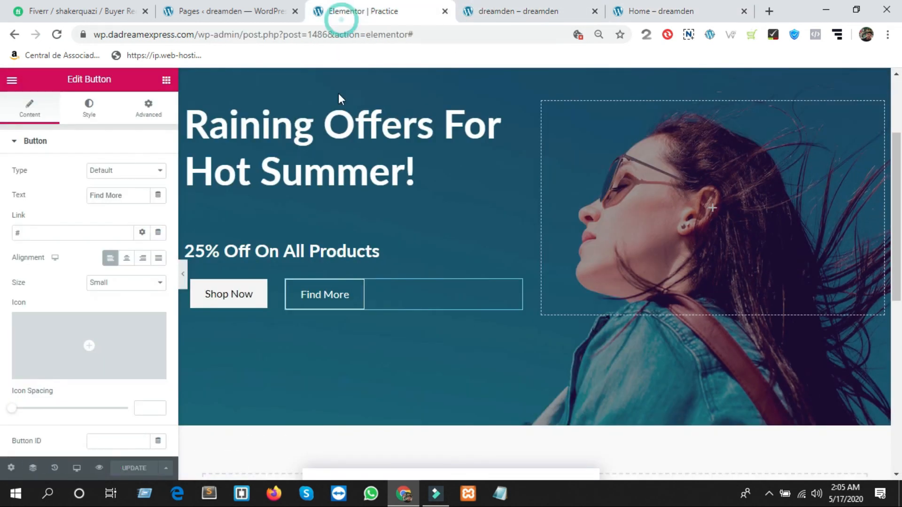
Widen the "Shop Now" inner column slightly to enlarge the gap before "Find More", and update the page.
drag(280, 297, 284, 297)
click(280, 297)
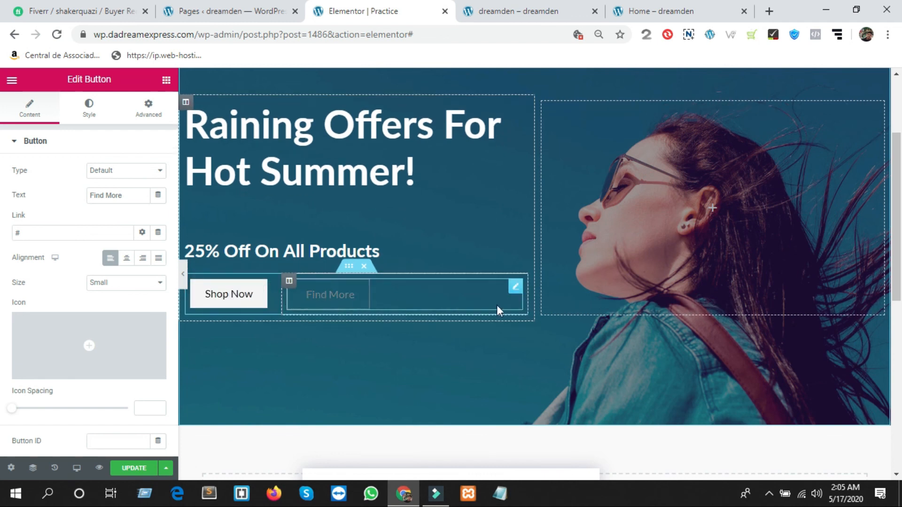
click(283, 290)
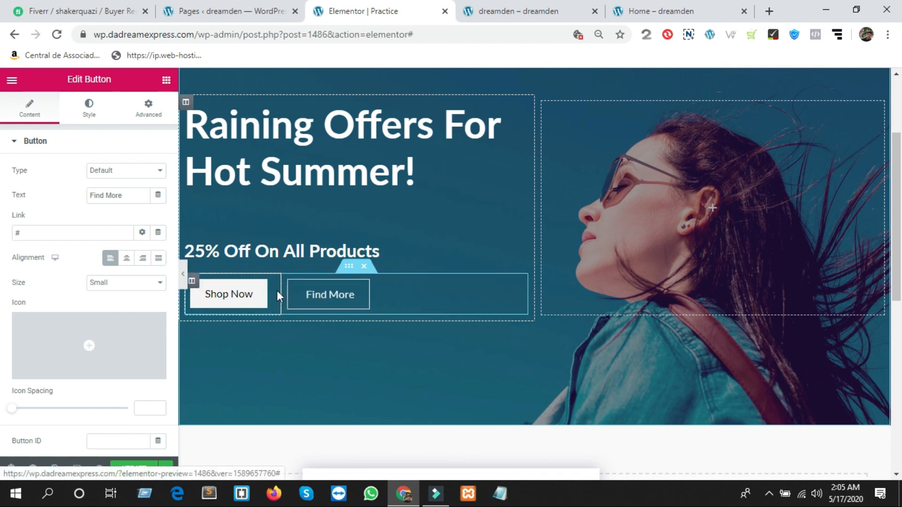
click(281, 289)
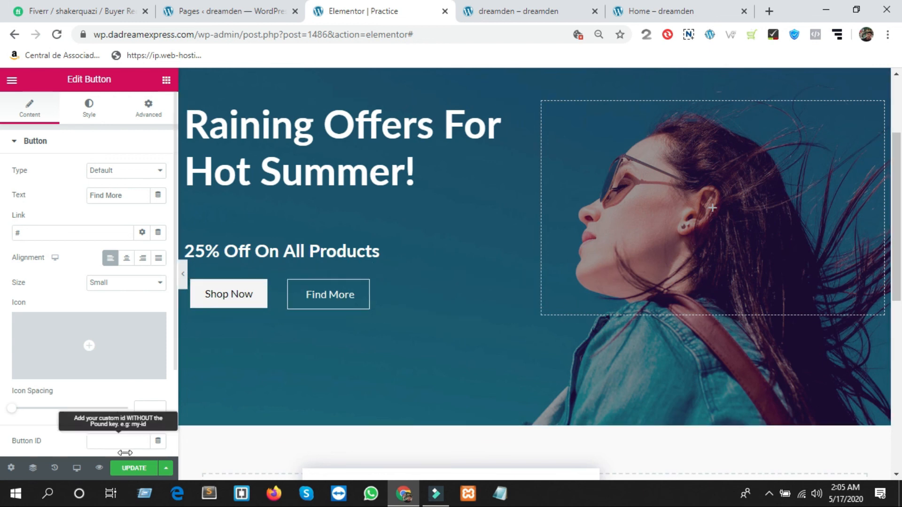
click(134, 468)
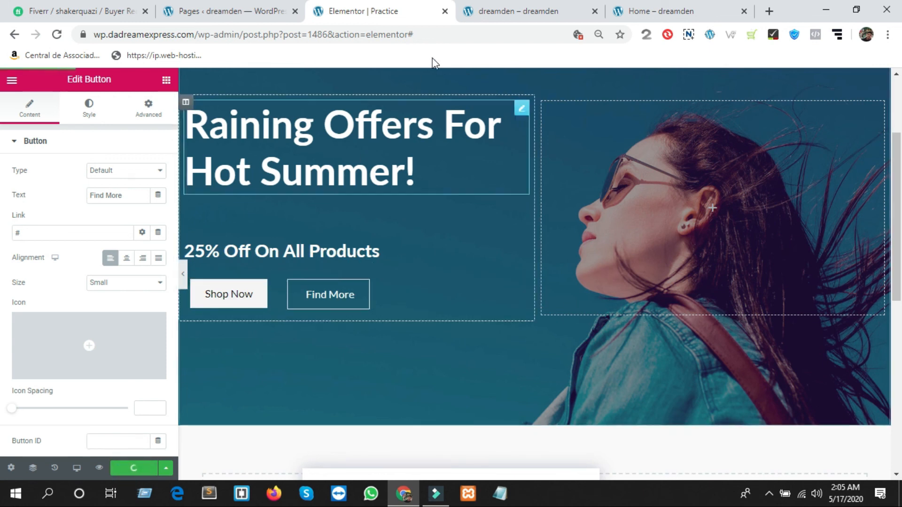
Compare the updated hero section in the preview with the original Home page's hero, closing the developer tools there.
click(517, 11)
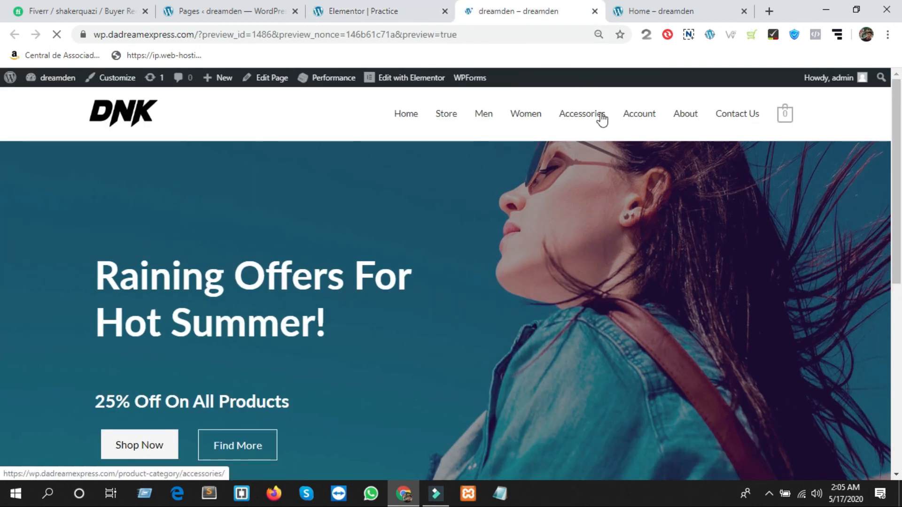
scroll(386, 232, down, 4)
scroll(386, 233, up, 2)
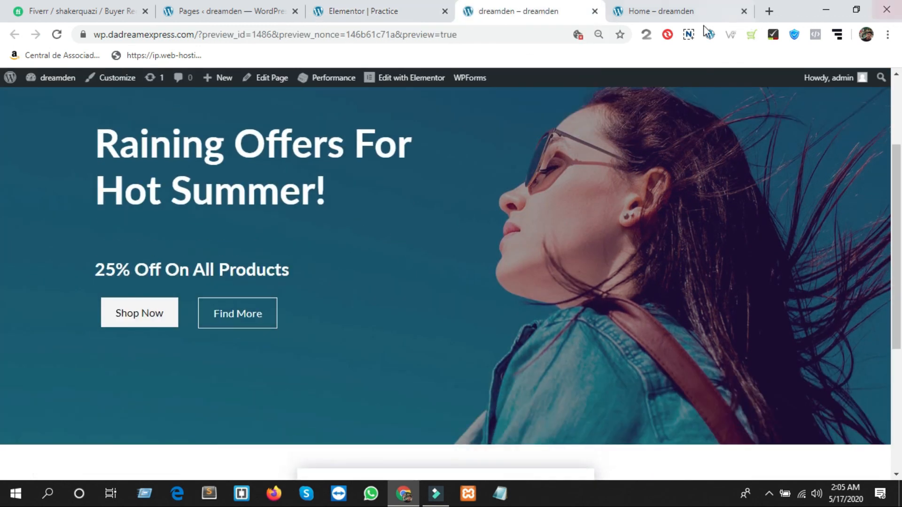
click(667, 12)
click(891, 294)
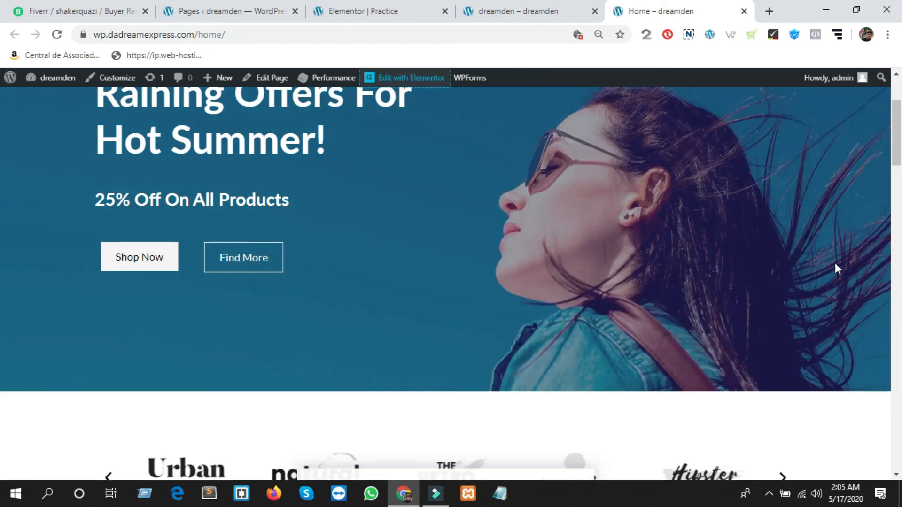
scroll(364, 277, up, 3)
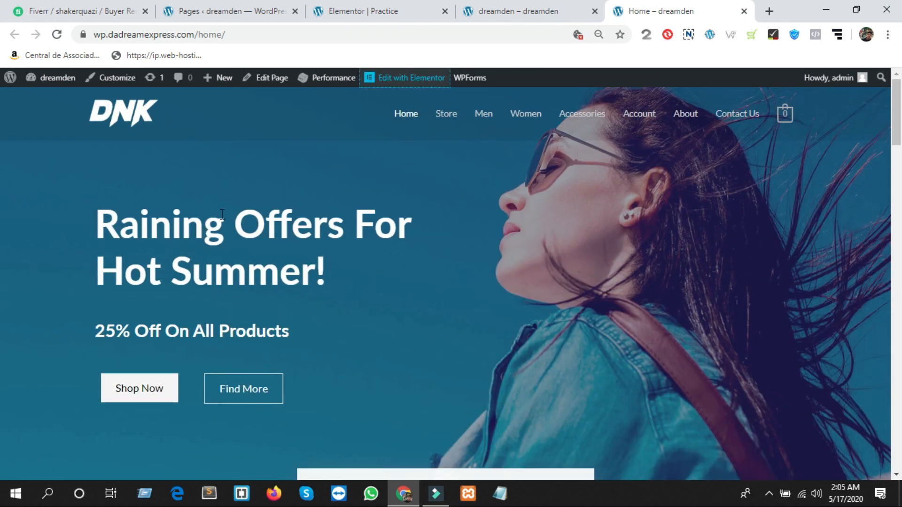
Examine the original Home page's sections below the hero, from the brand logo carousel and promo cards to the featured products.
scroll(38, 225, down, 4)
scroll(70, 235, up, 4)
scroll(107, 246, down, 5)
scroll(107, 246, up, 5)
scroll(292, 190, down, 10)
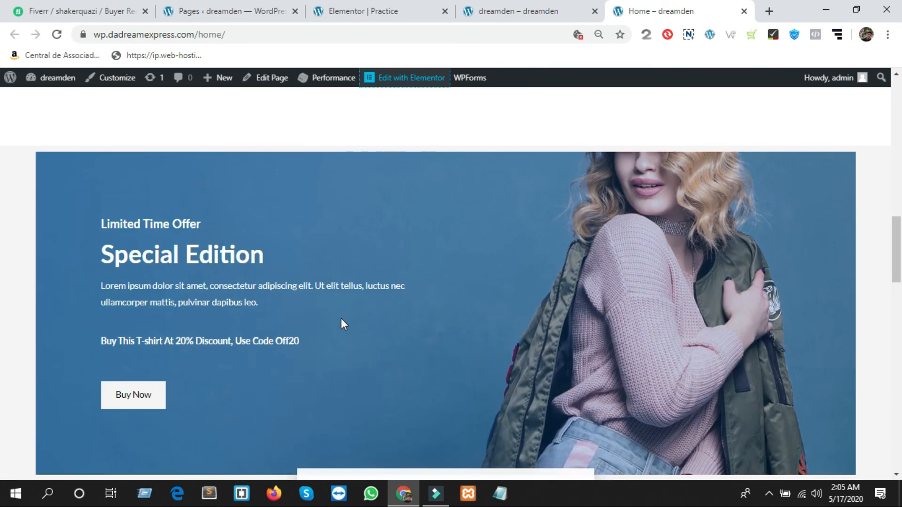
scroll(341, 319, up, 7)
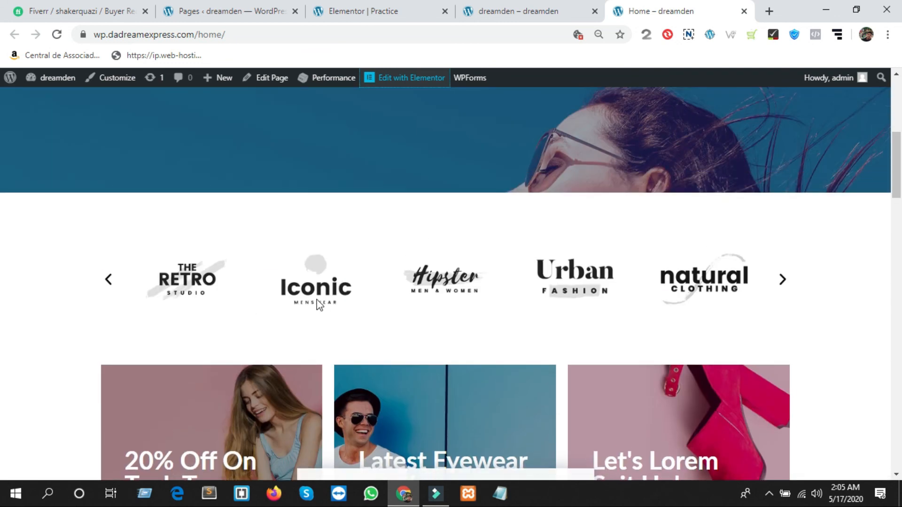
scroll(366, 316, down, 8)
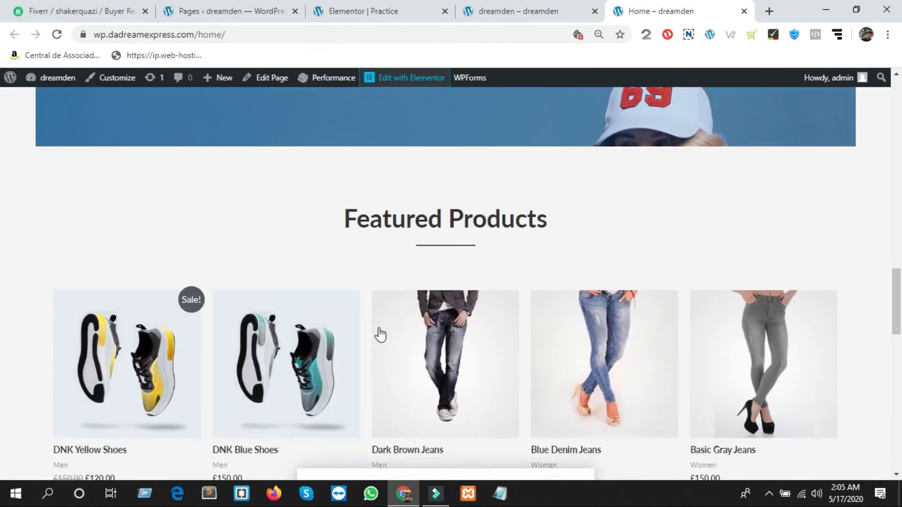
scroll(624, 210, up, 5)
scroll(380, 210, up, 8)
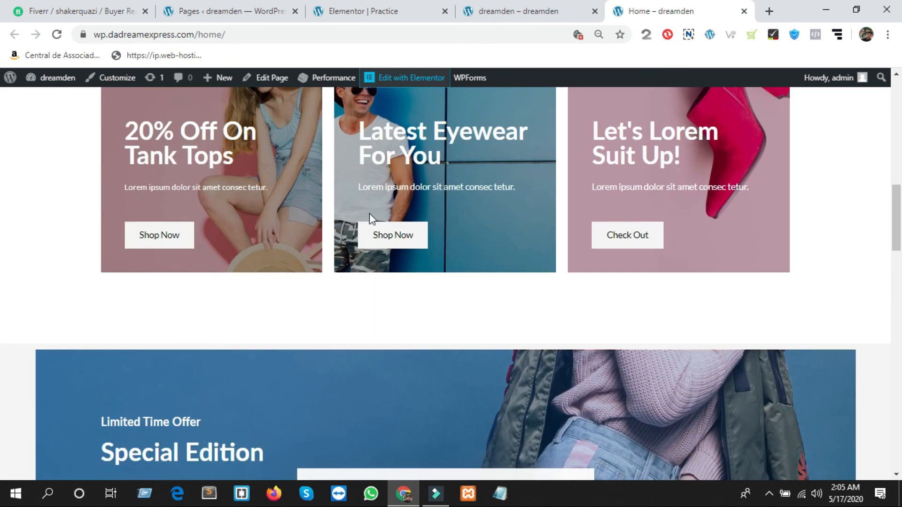
scroll(372, 233, up, 8)
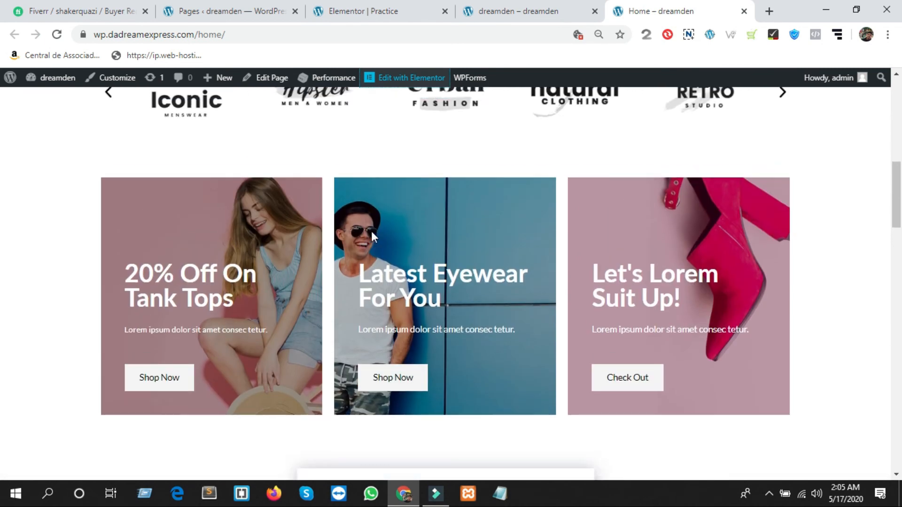